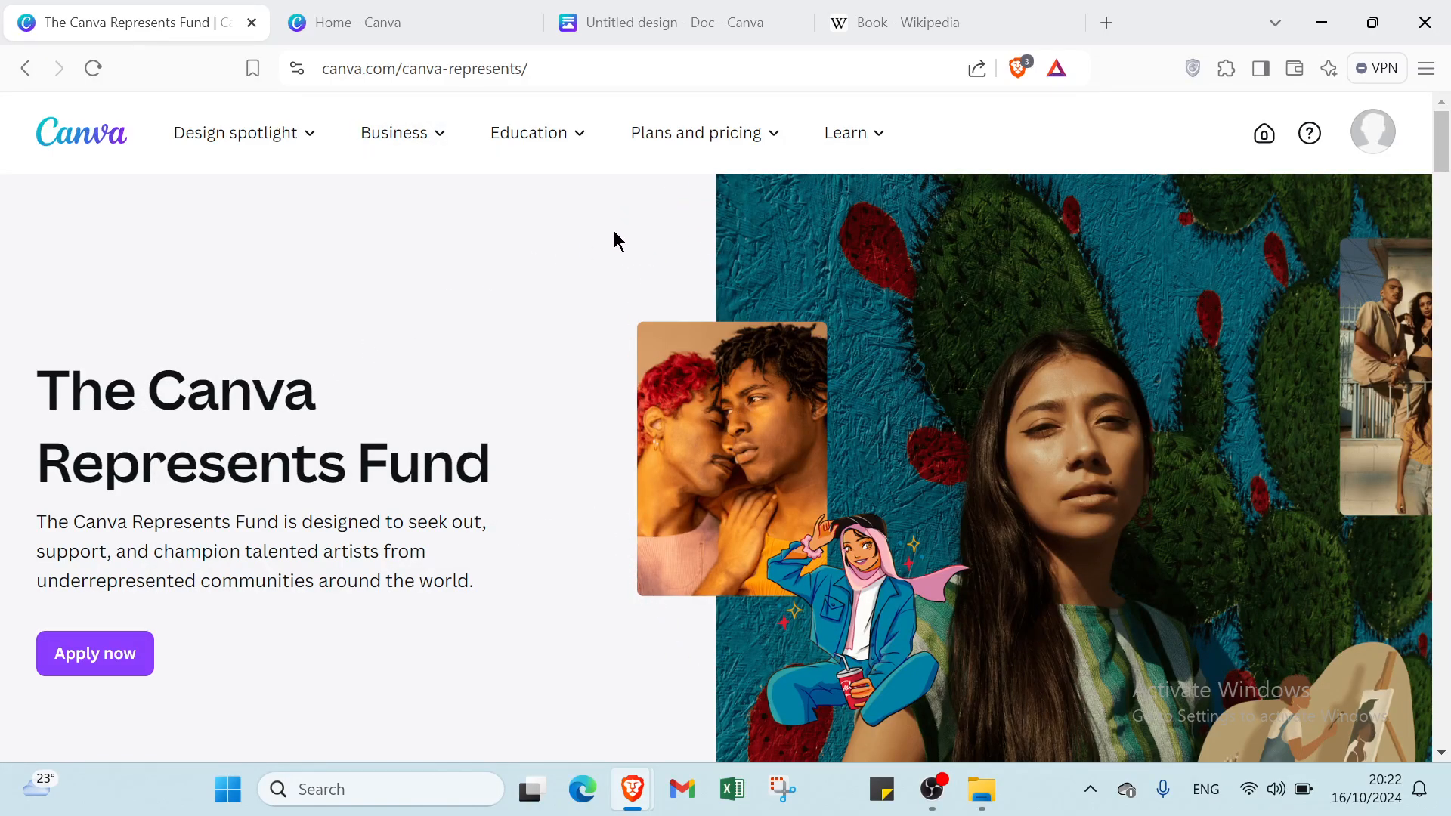
Read through the whole Canva Represents Fund page, from the introduction past the artist collections to the footer, and return to its beginning.
scroll(673, 281, "down", 8)
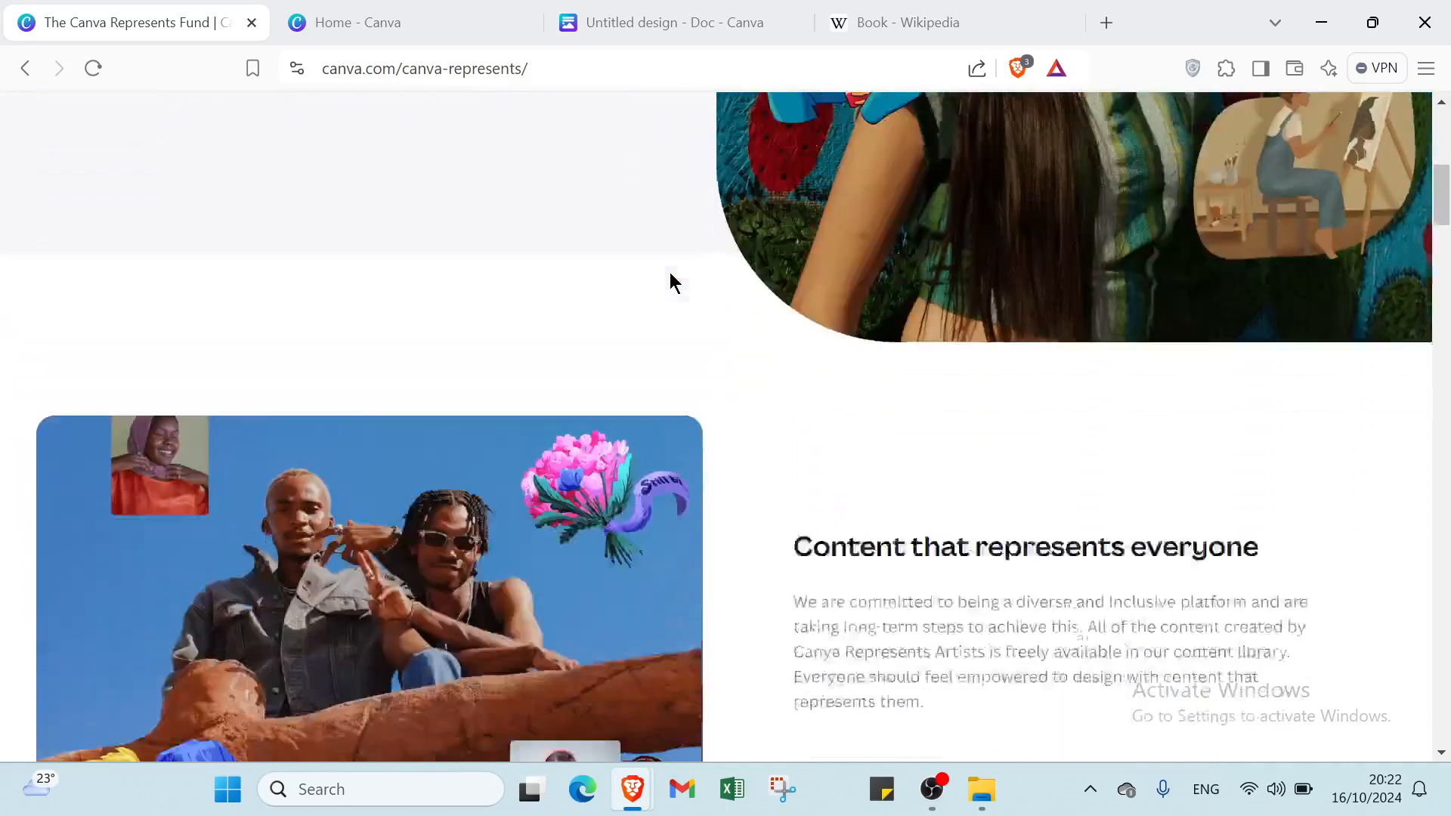
scroll(670, 272, "down", 1)
scroll(671, 274, "down", 2)
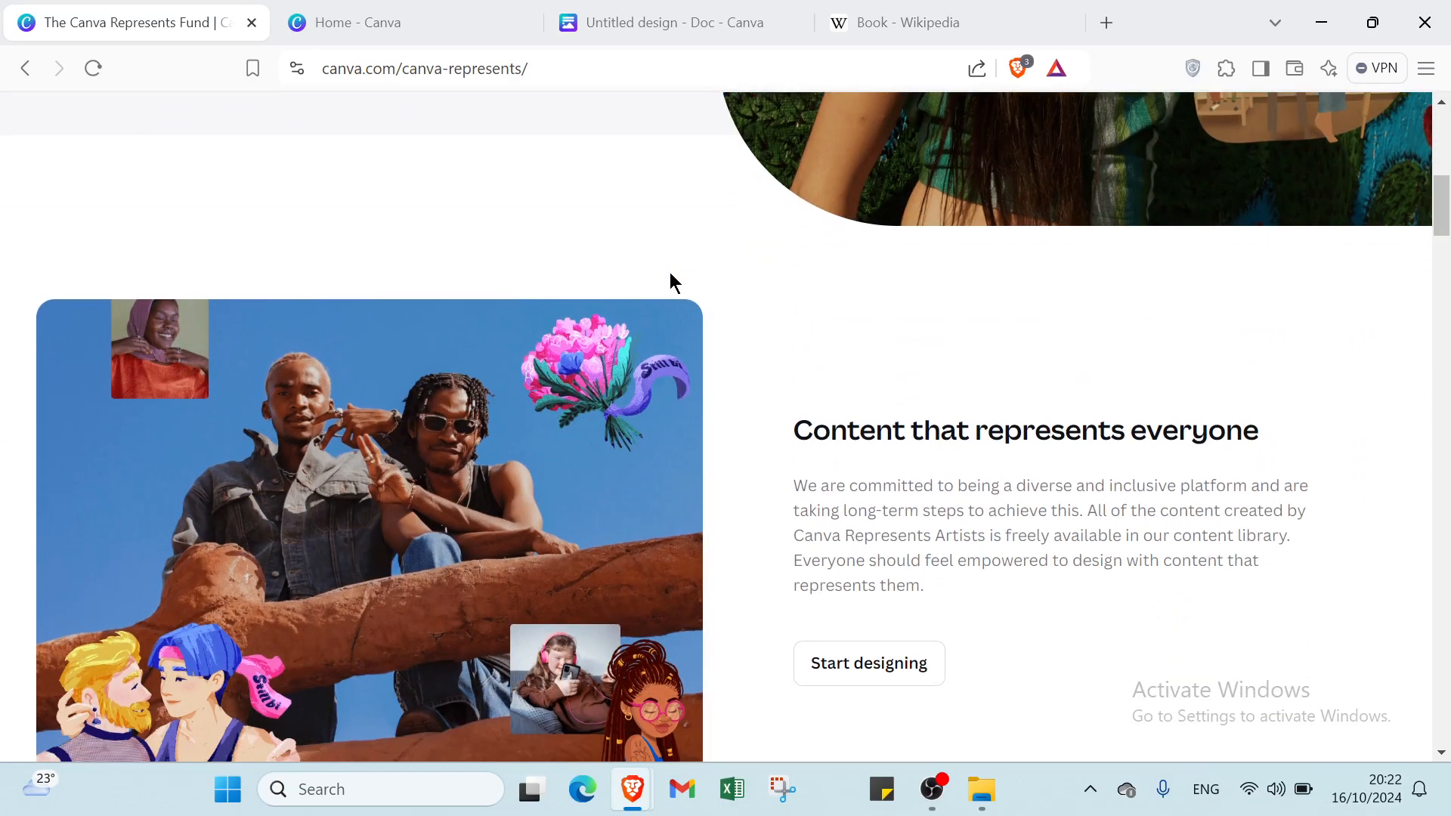
scroll(675, 281, "down", 2)
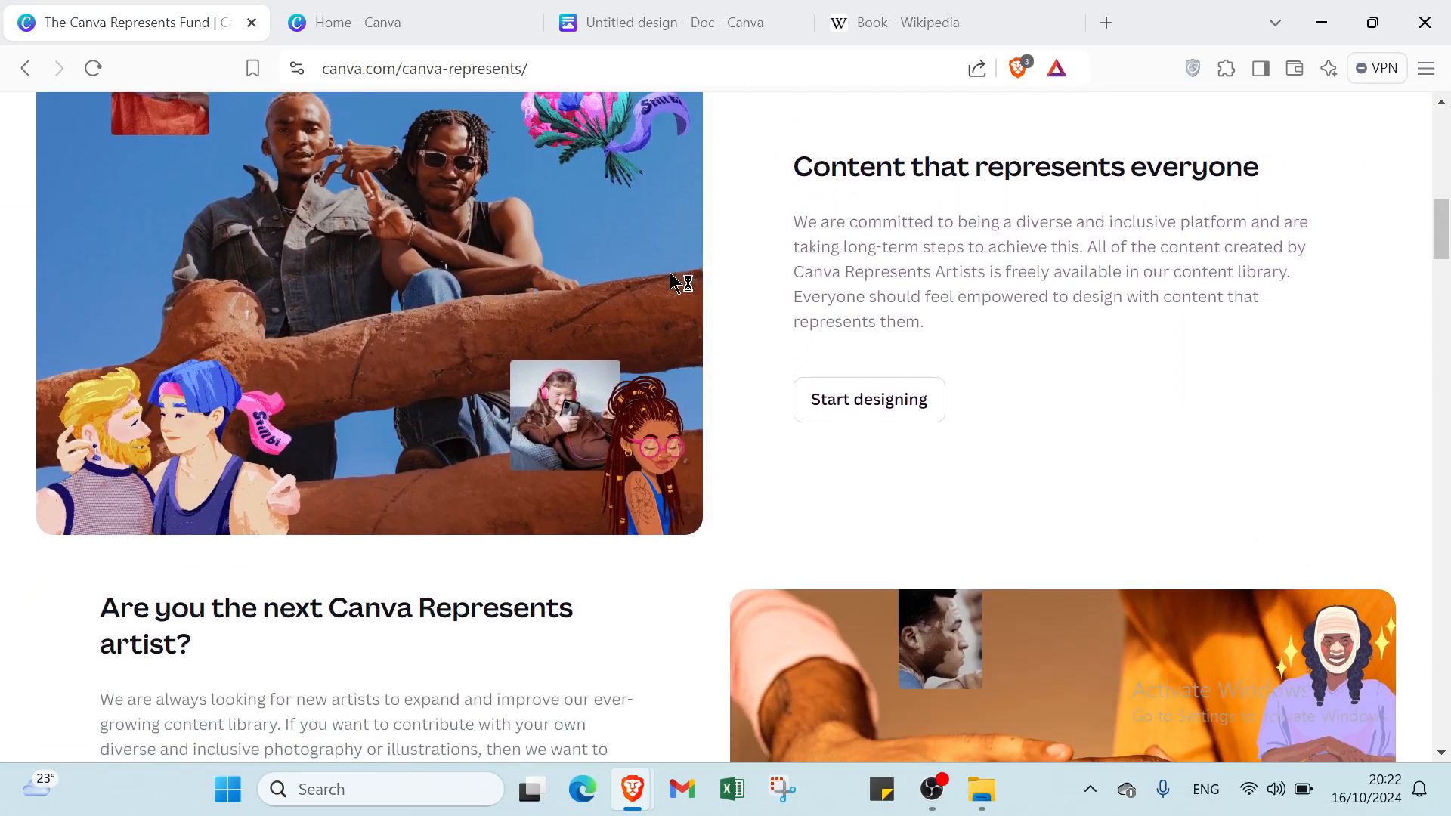
scroll(670, 273, "down", 4)
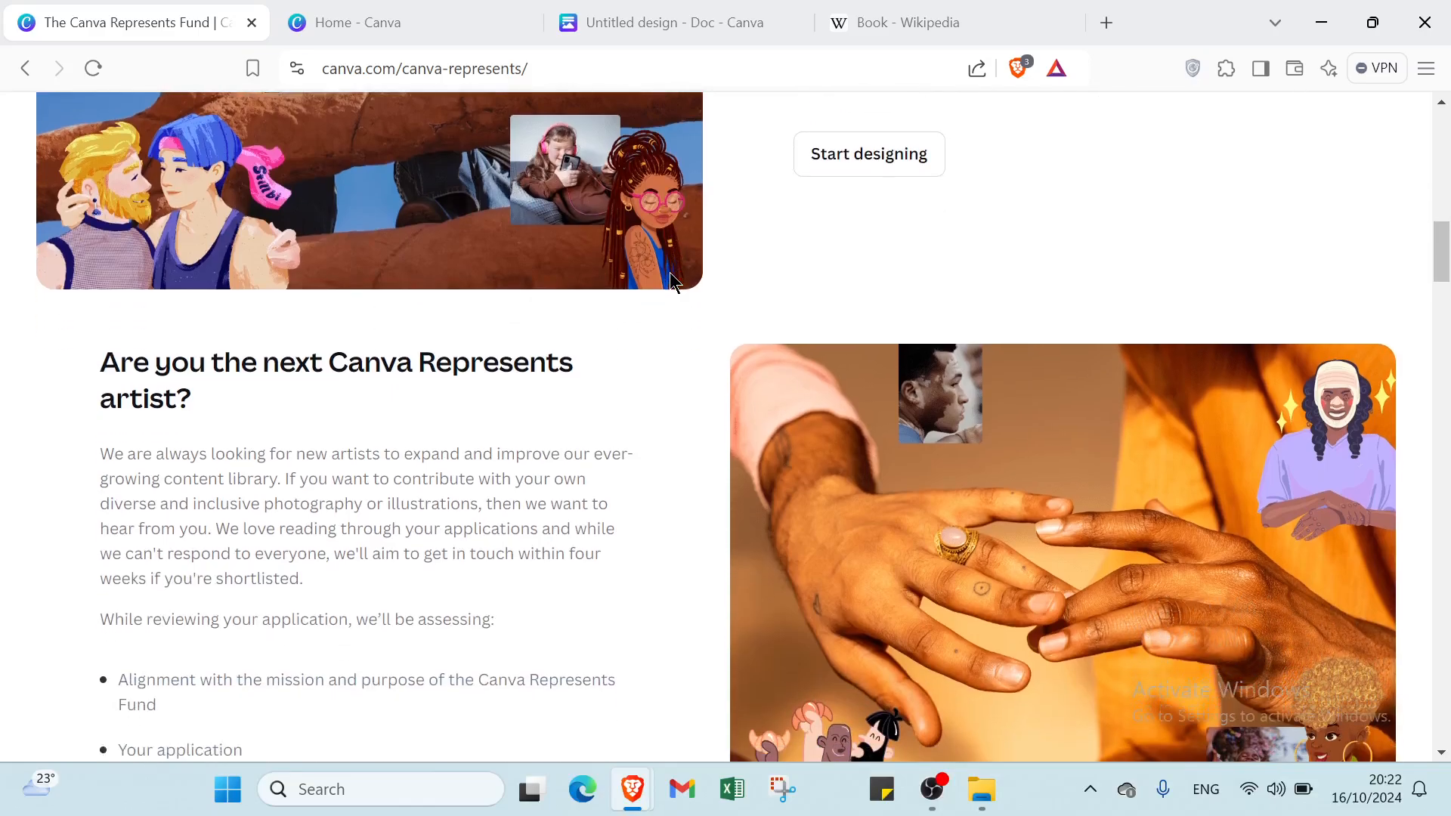
scroll(671, 277, "down", 6)
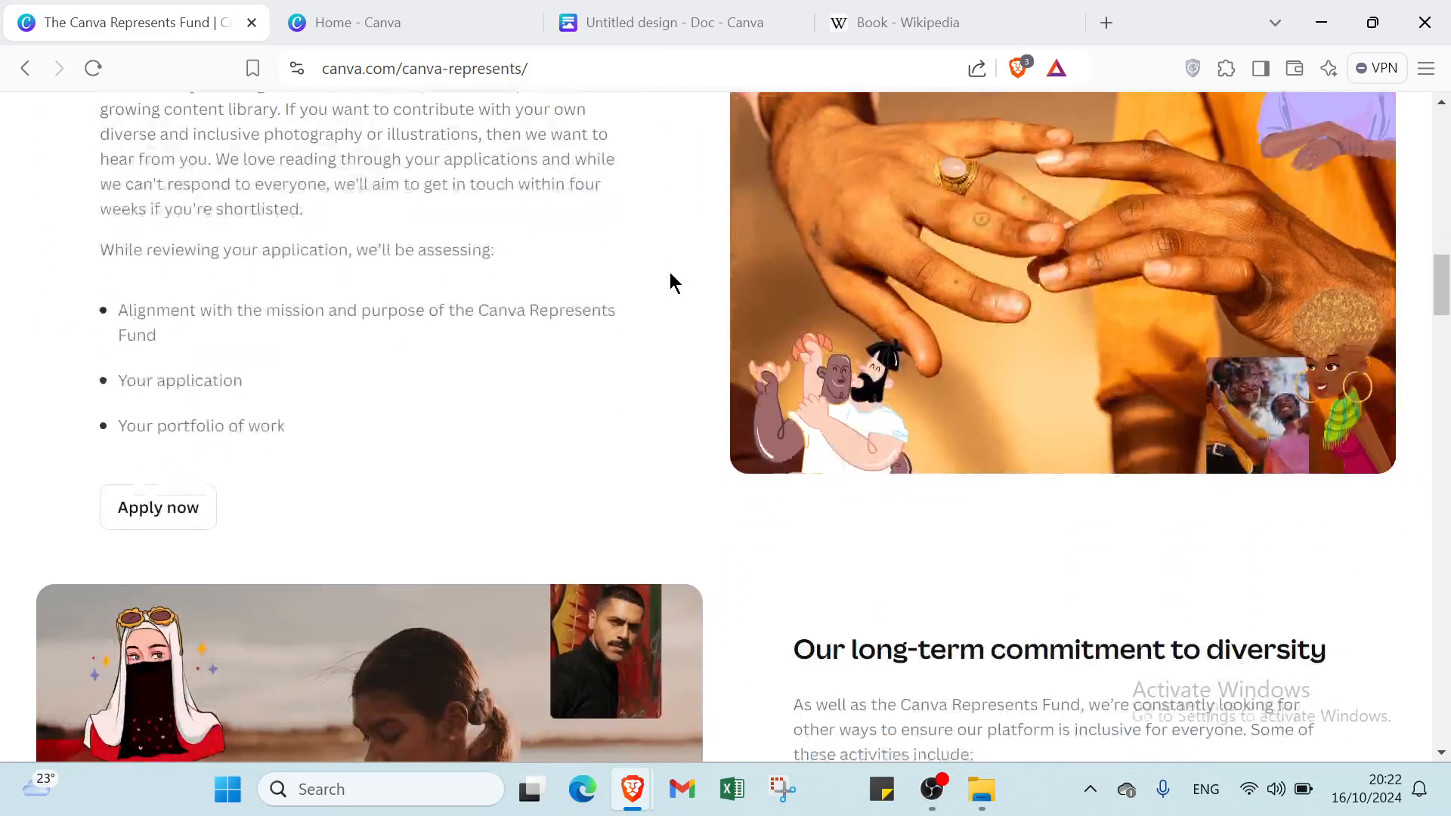
scroll(671, 281, "down", 6)
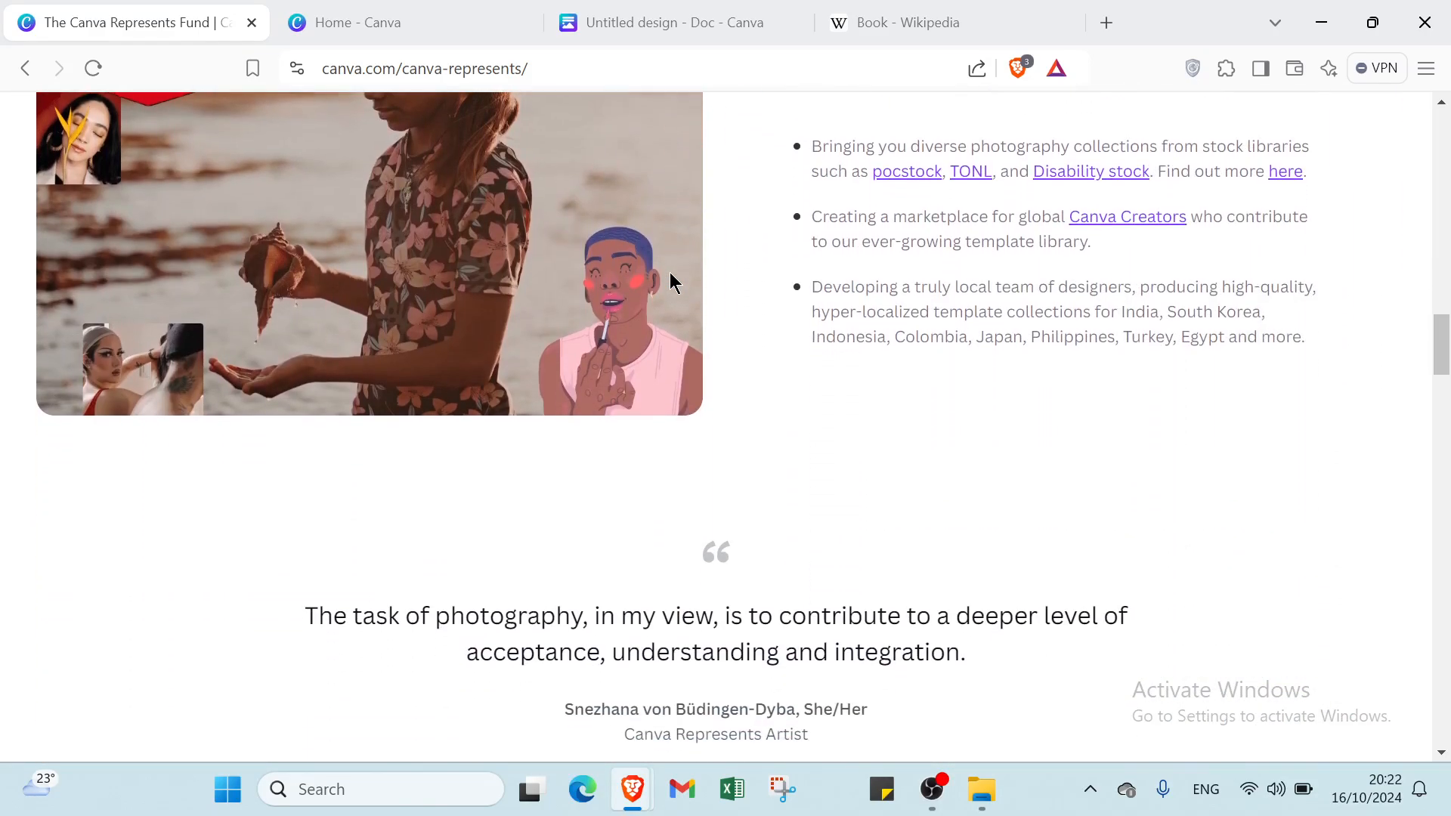
scroll(671, 277, "down", 4)
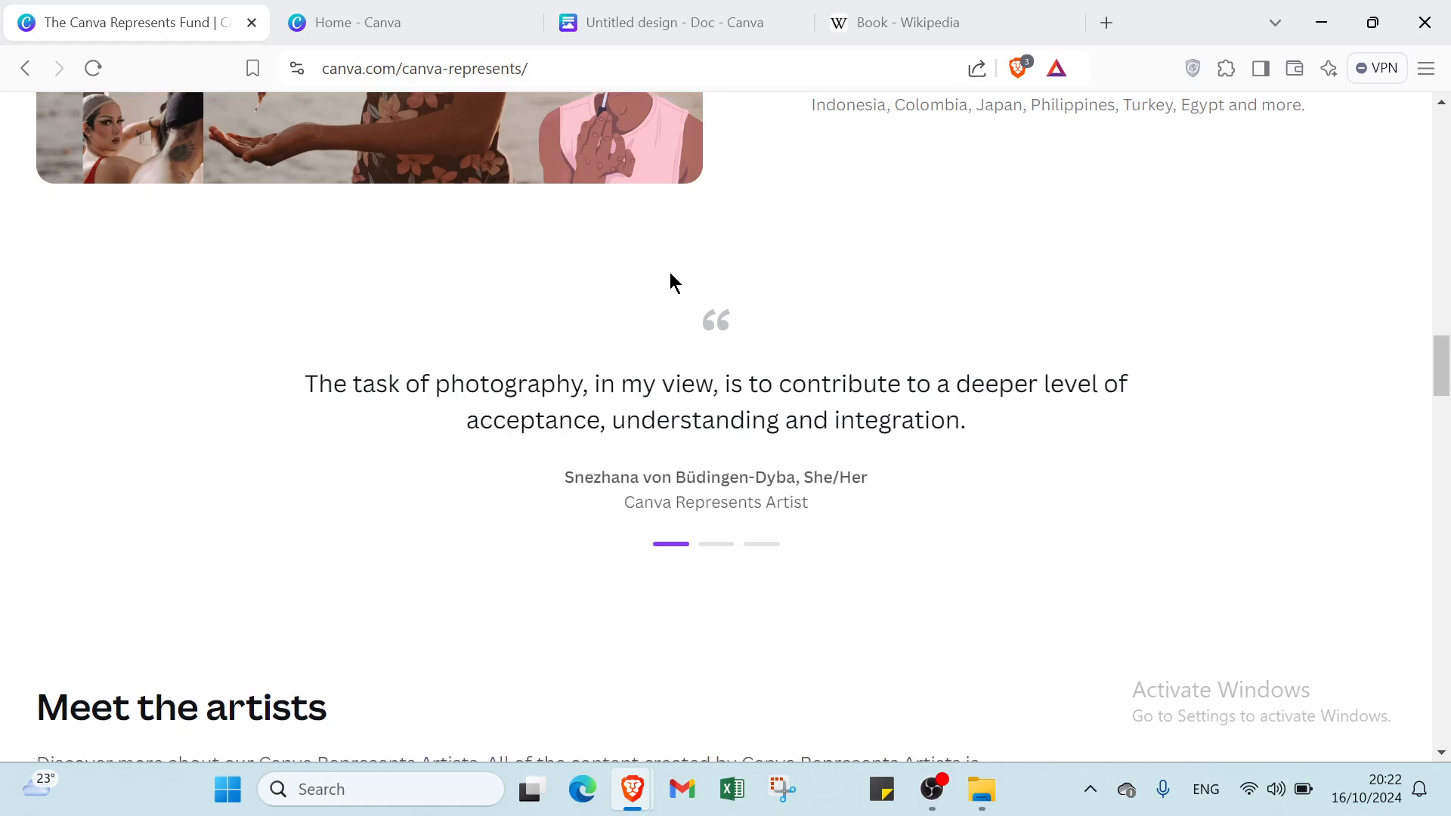
scroll(671, 273, "down", 4)
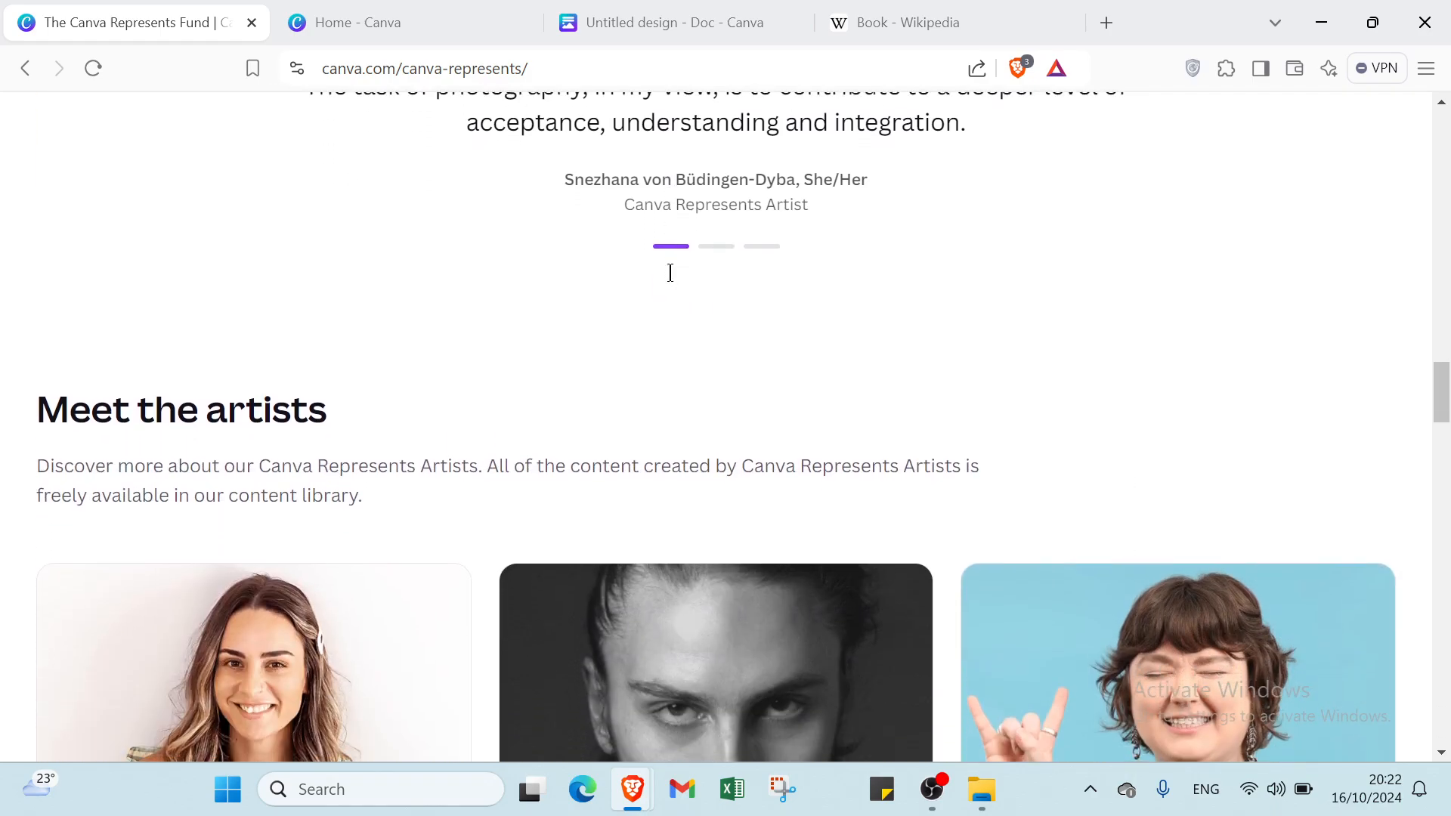
scroll(669, 272, "down", 8)
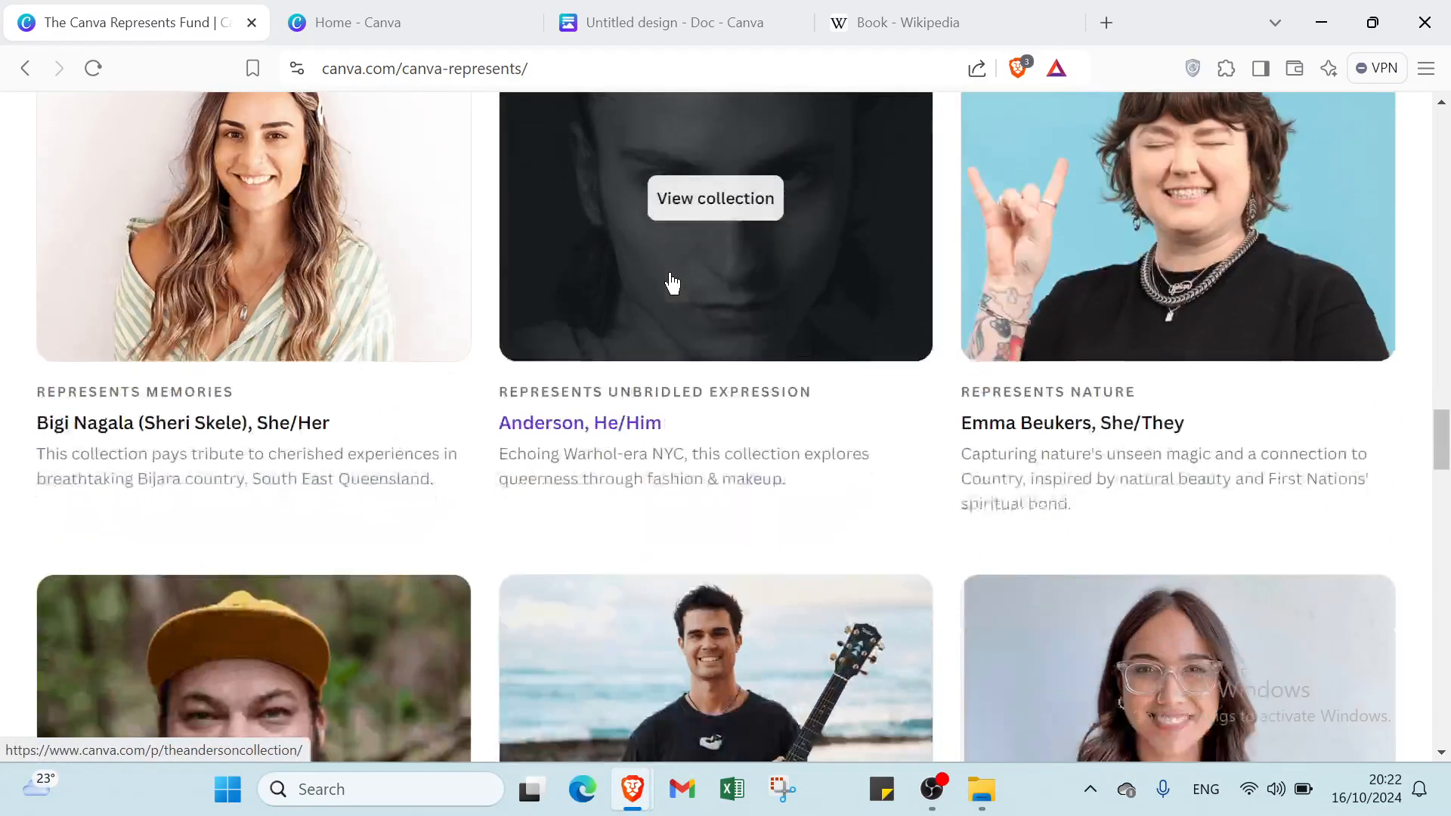
scroll(672, 281, "down", 5)
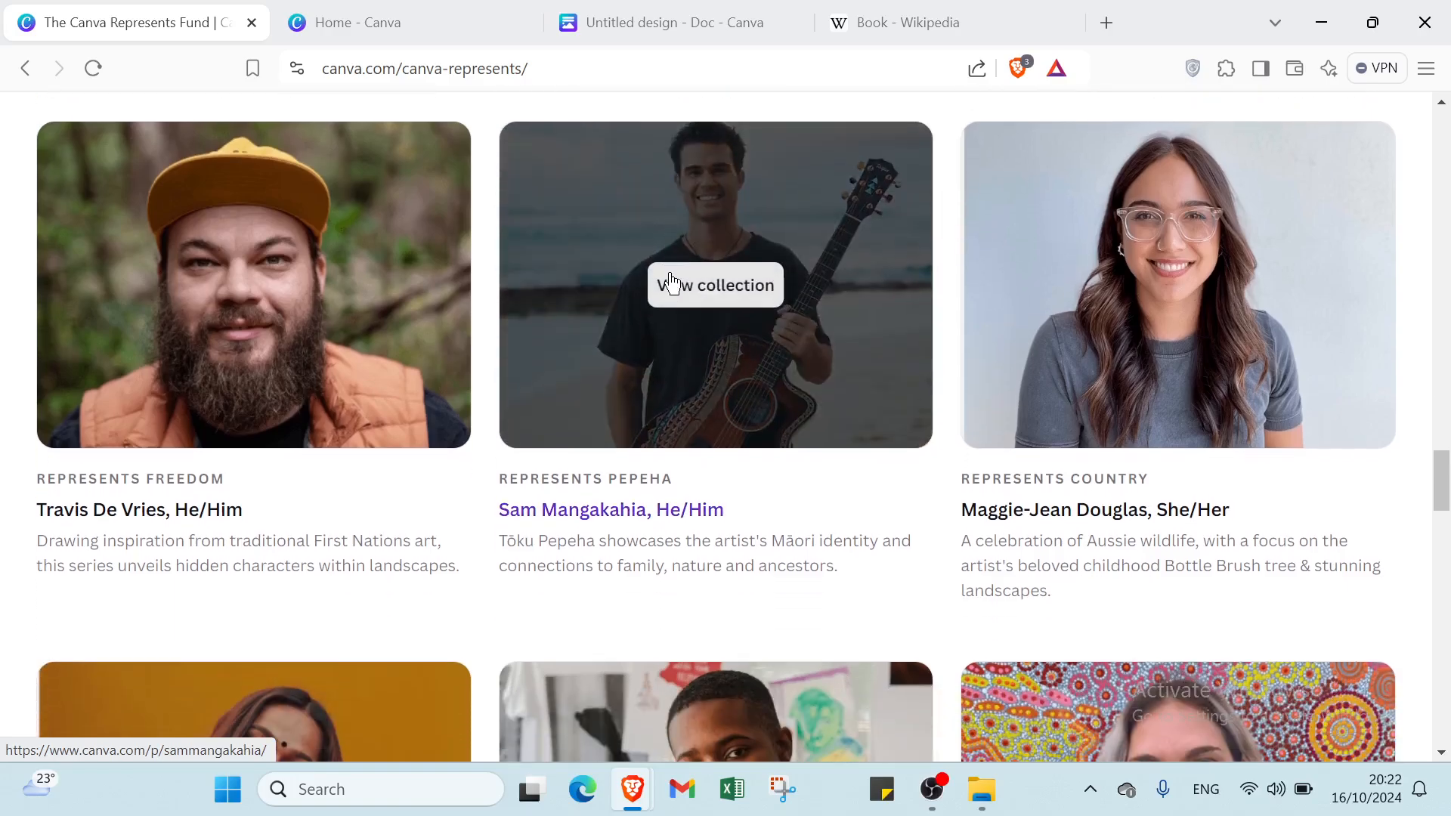
scroll(672, 281, "down", 5)
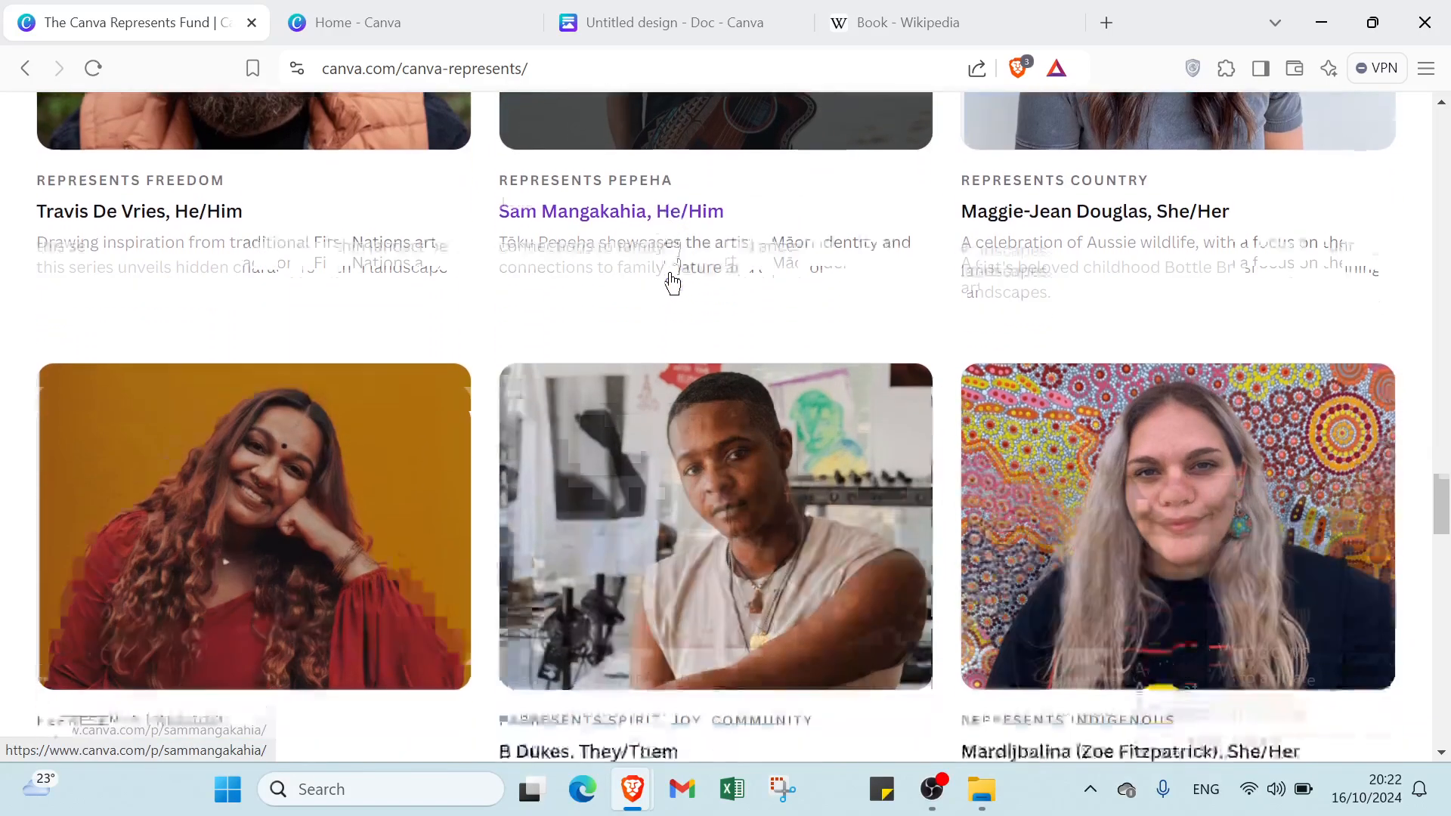
scroll(671, 281, "down", 5)
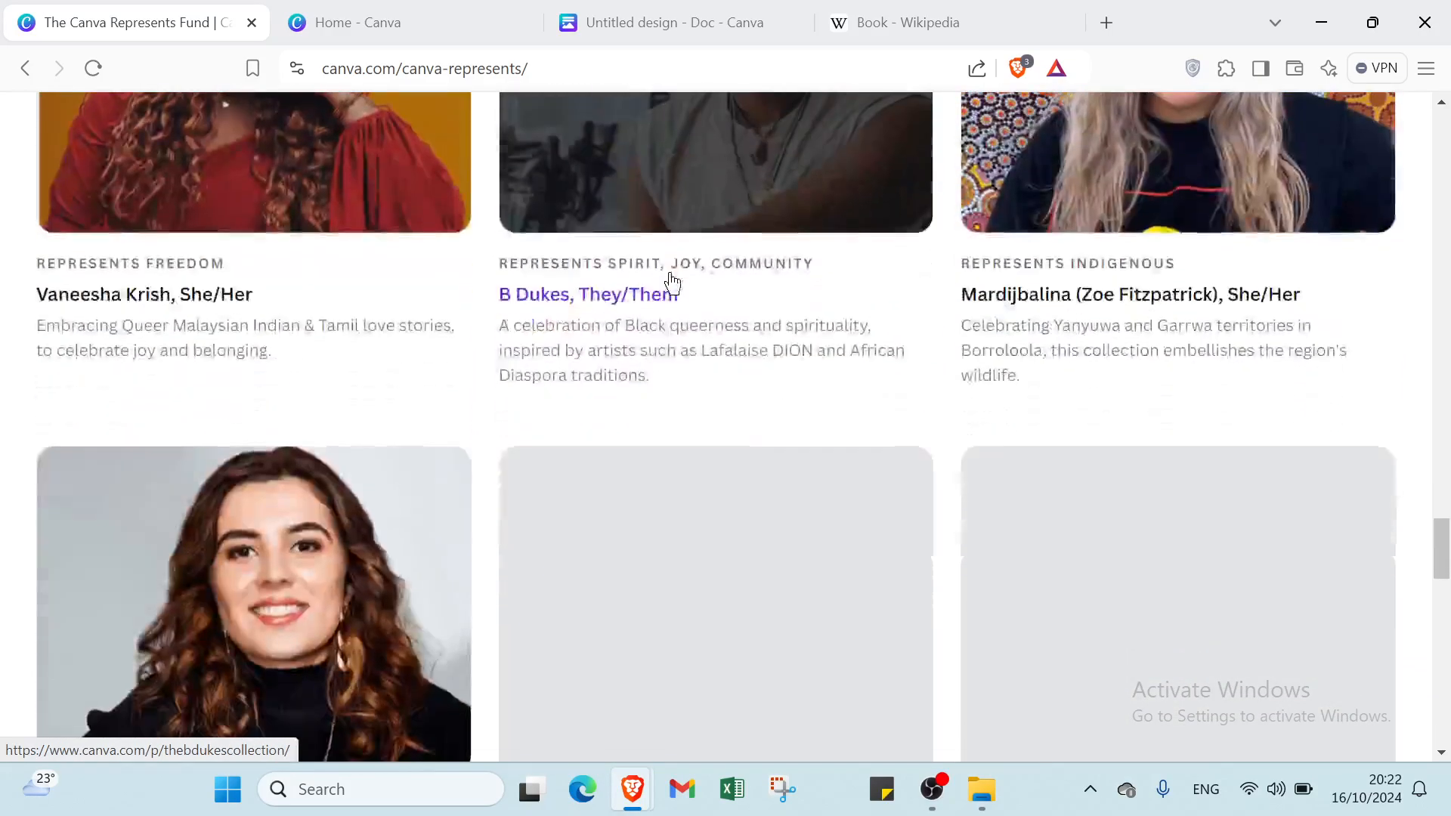
scroll(671, 281, "down", 7)
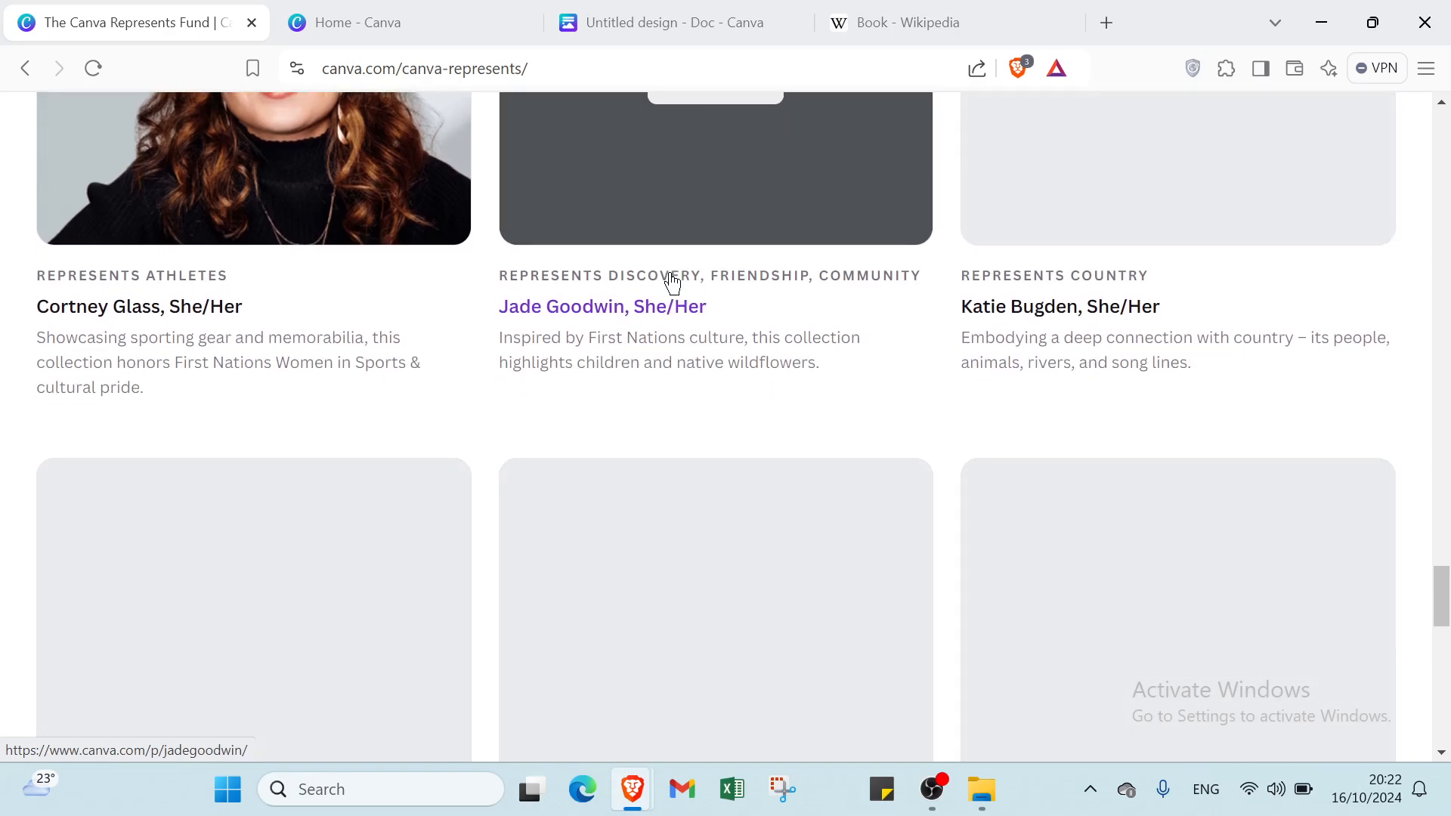
scroll(672, 281, "down", 4)
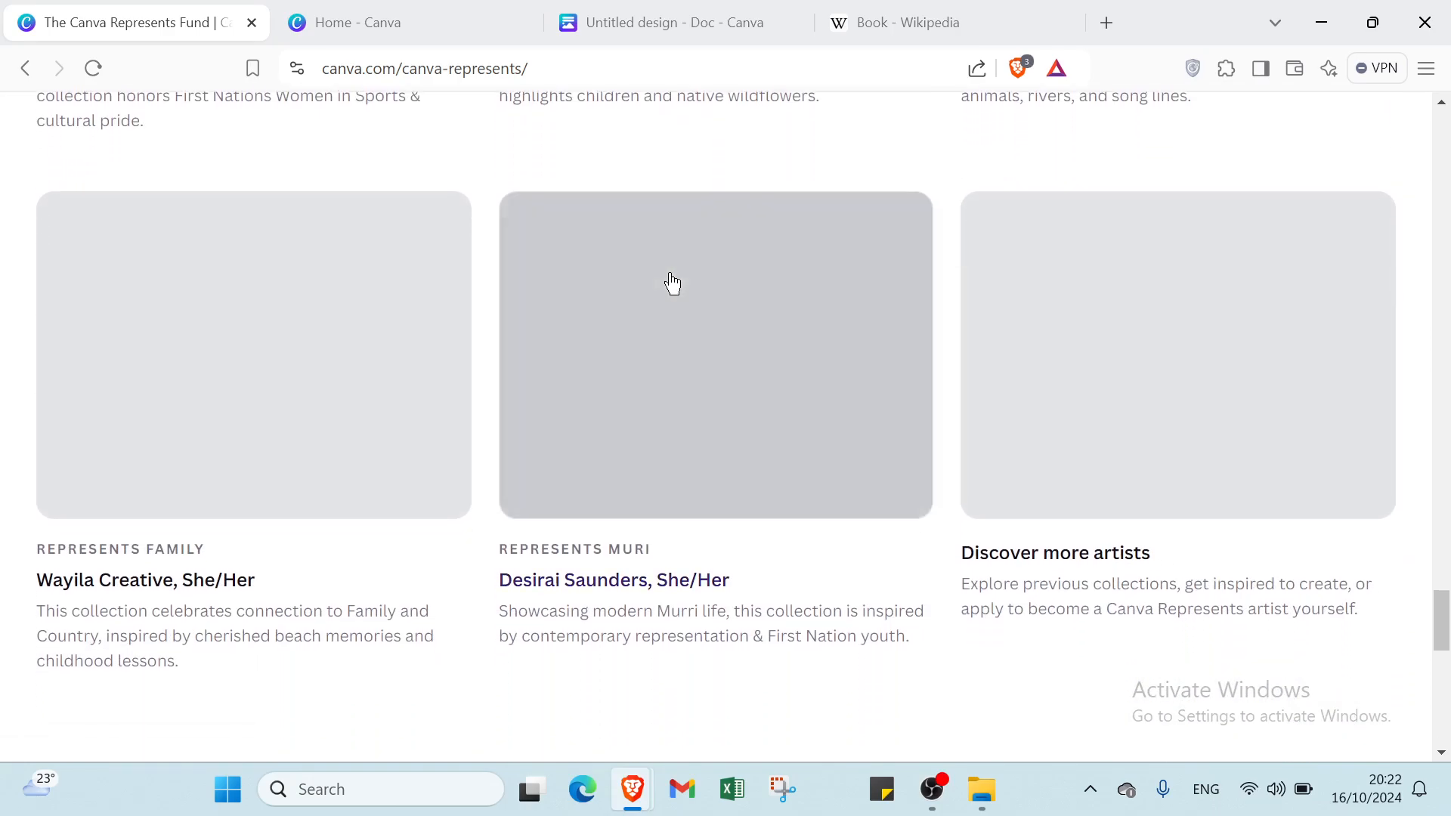
scroll(671, 282, "down", 4)
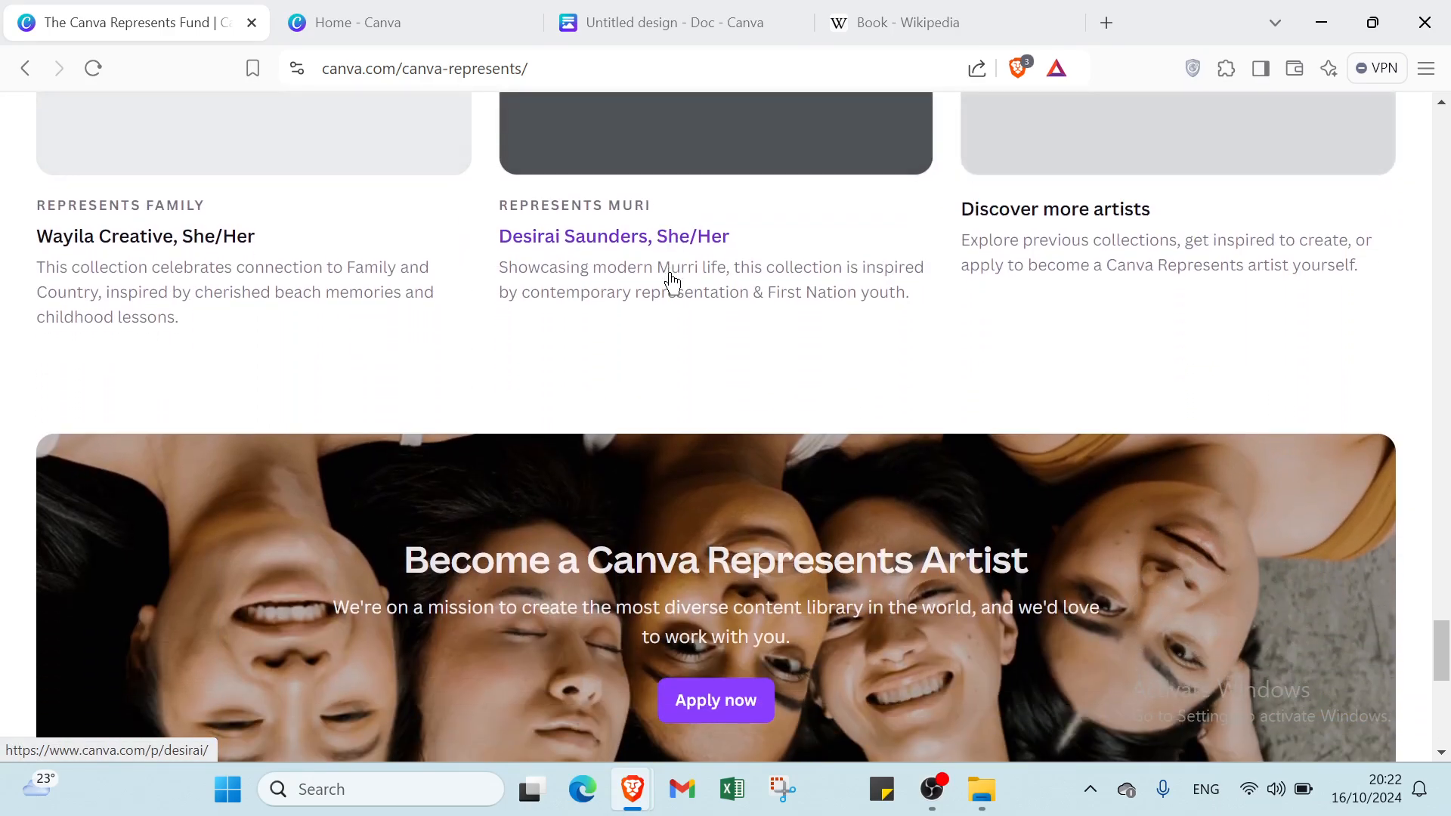
scroll(672, 283, "down", 1)
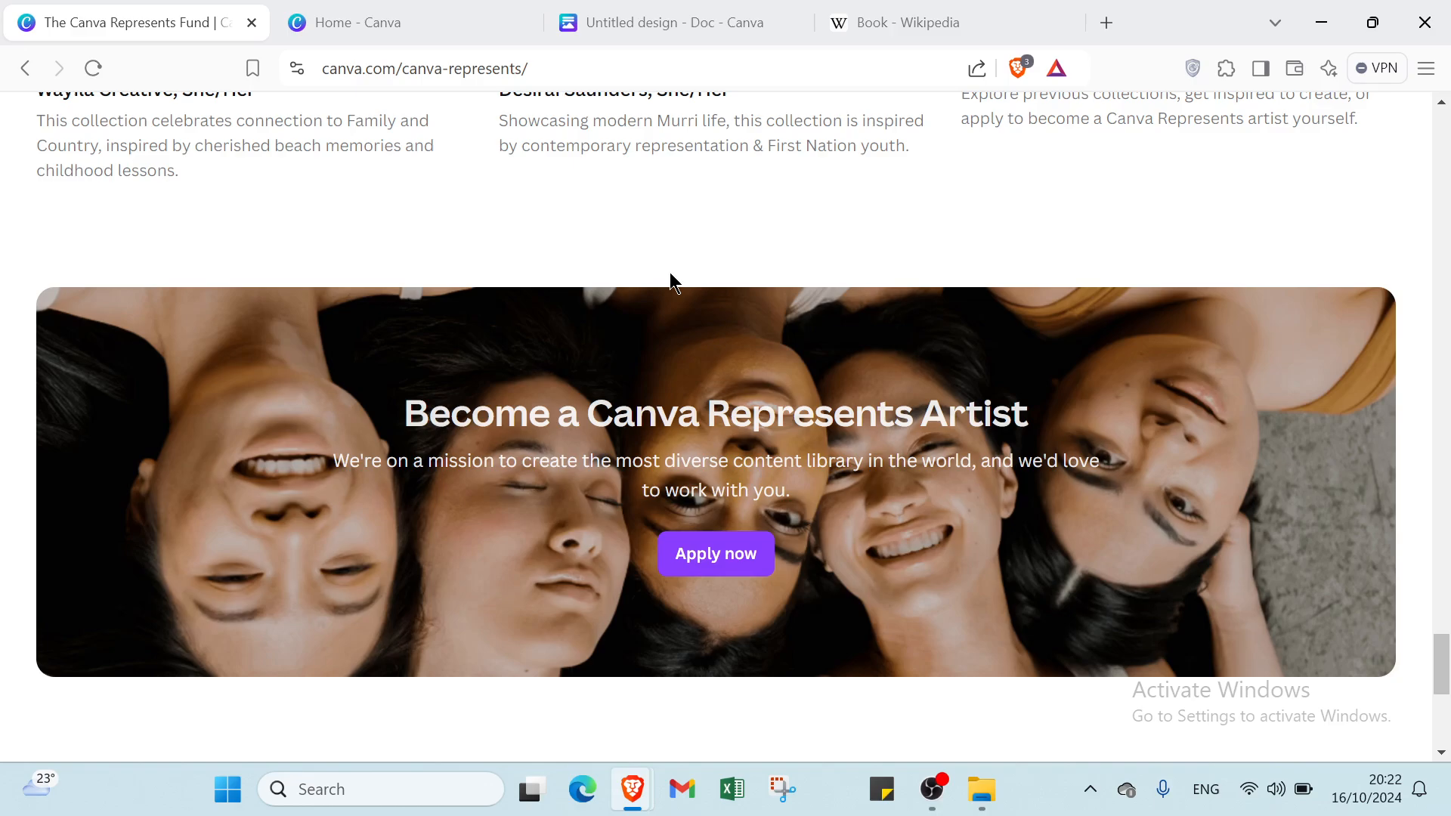
scroll(670, 276, "down", 1)
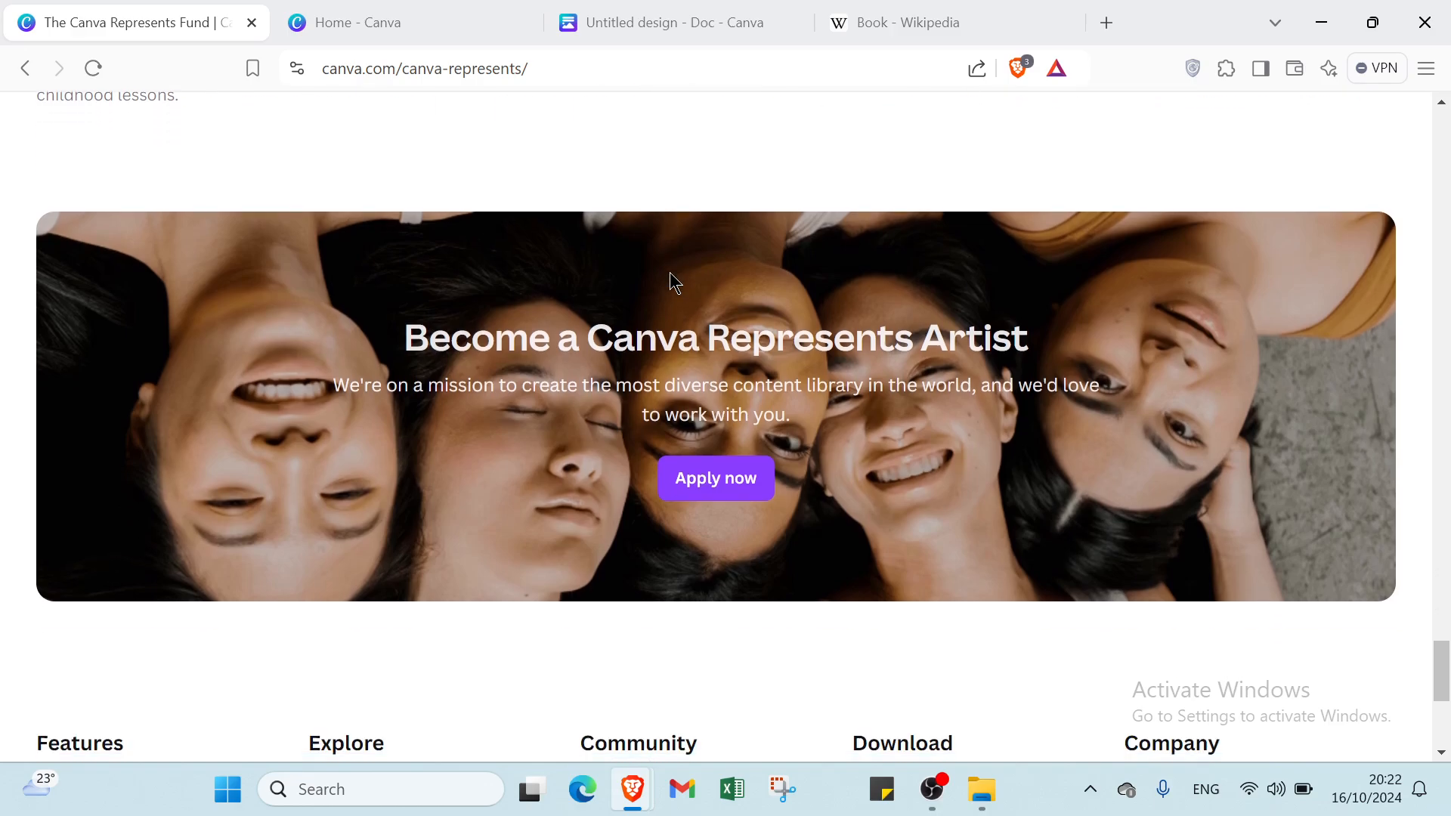
scroll(670, 275, "down", 6)
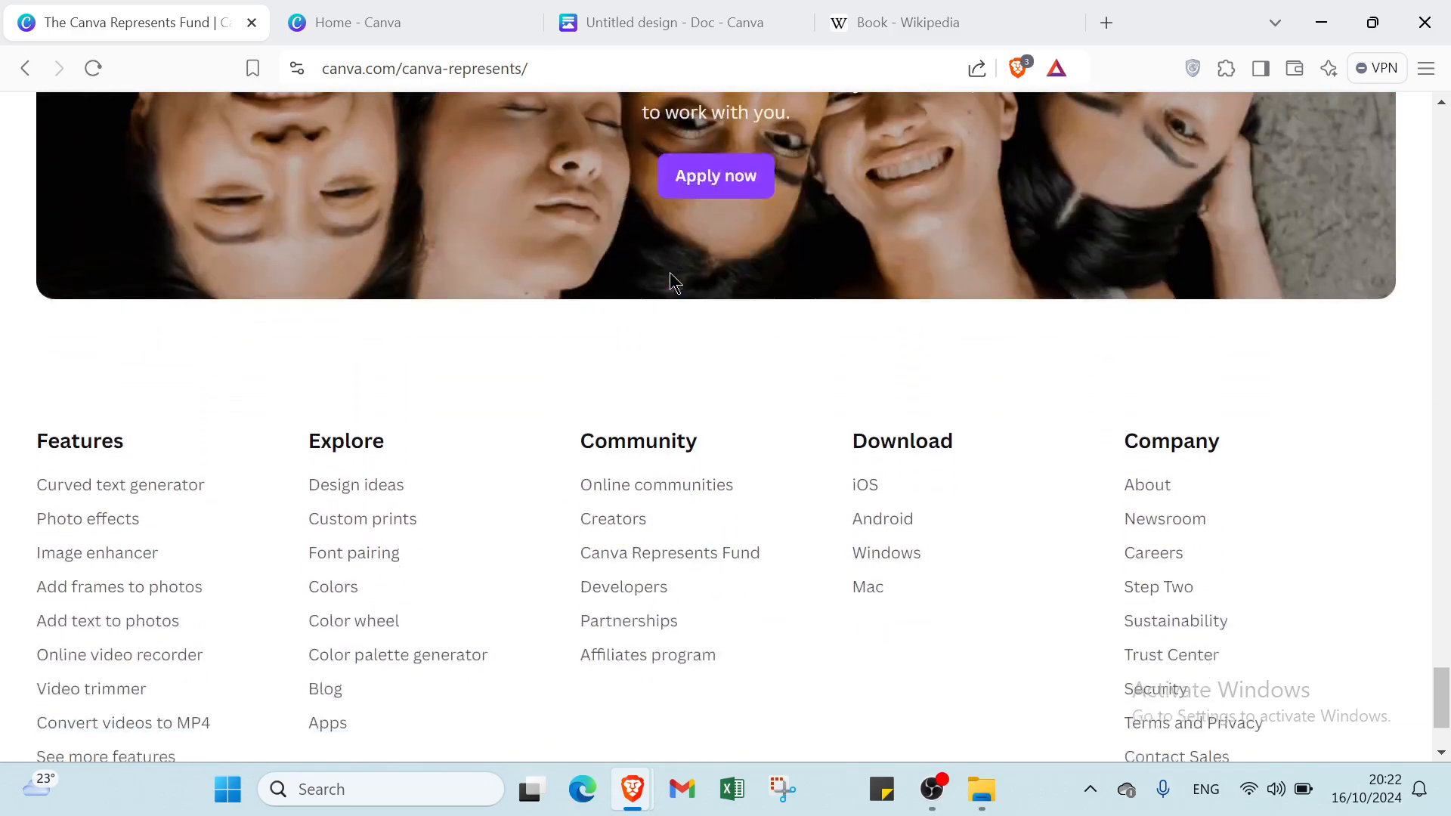
scroll(940, 308, "up", 4)
left_click_drag(1439, 673, 1440, 121)
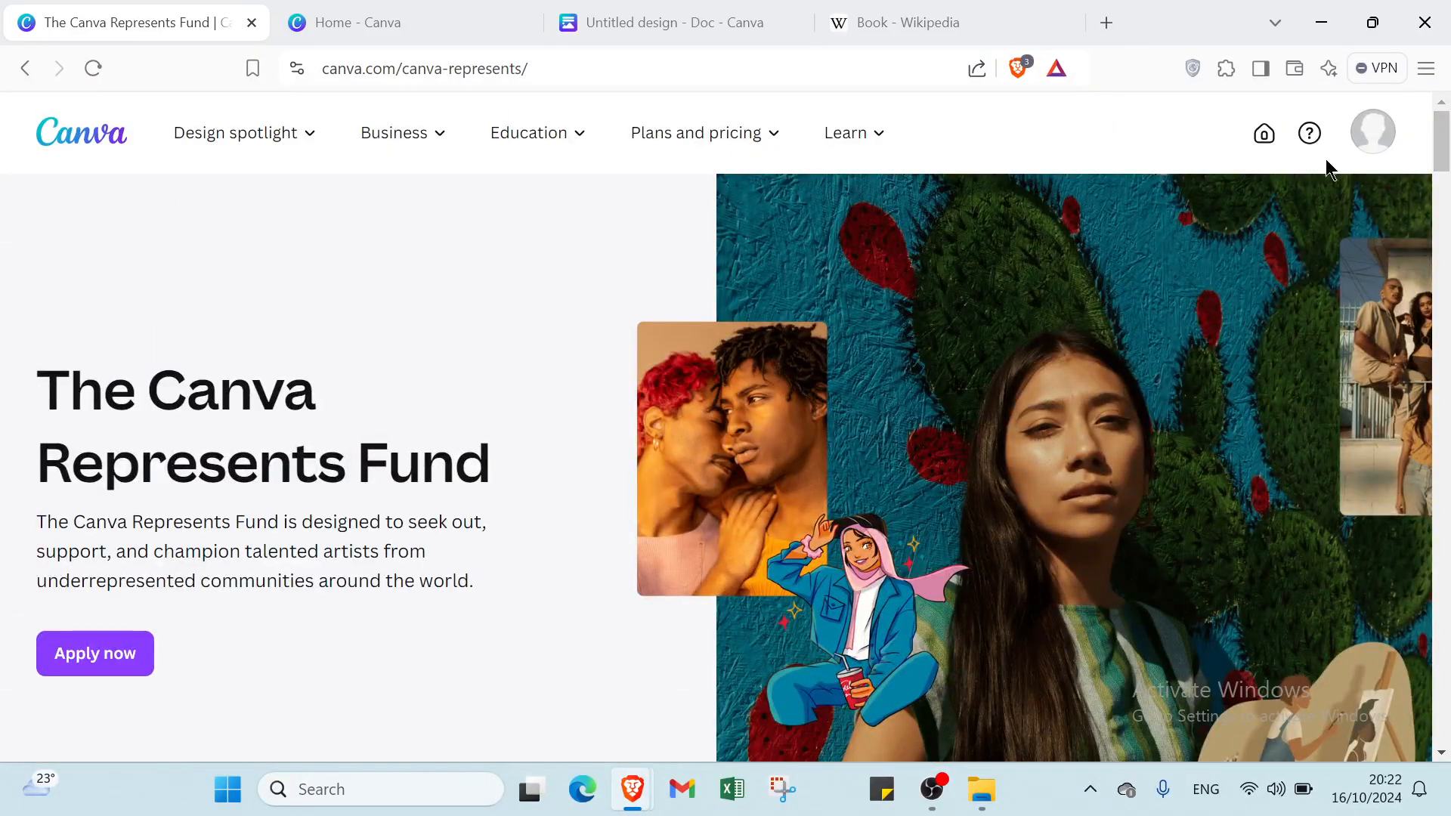
Check the account menu's options and switch to the open Canva home page to look over its design types and recent designs.
left_click(1366, 146)
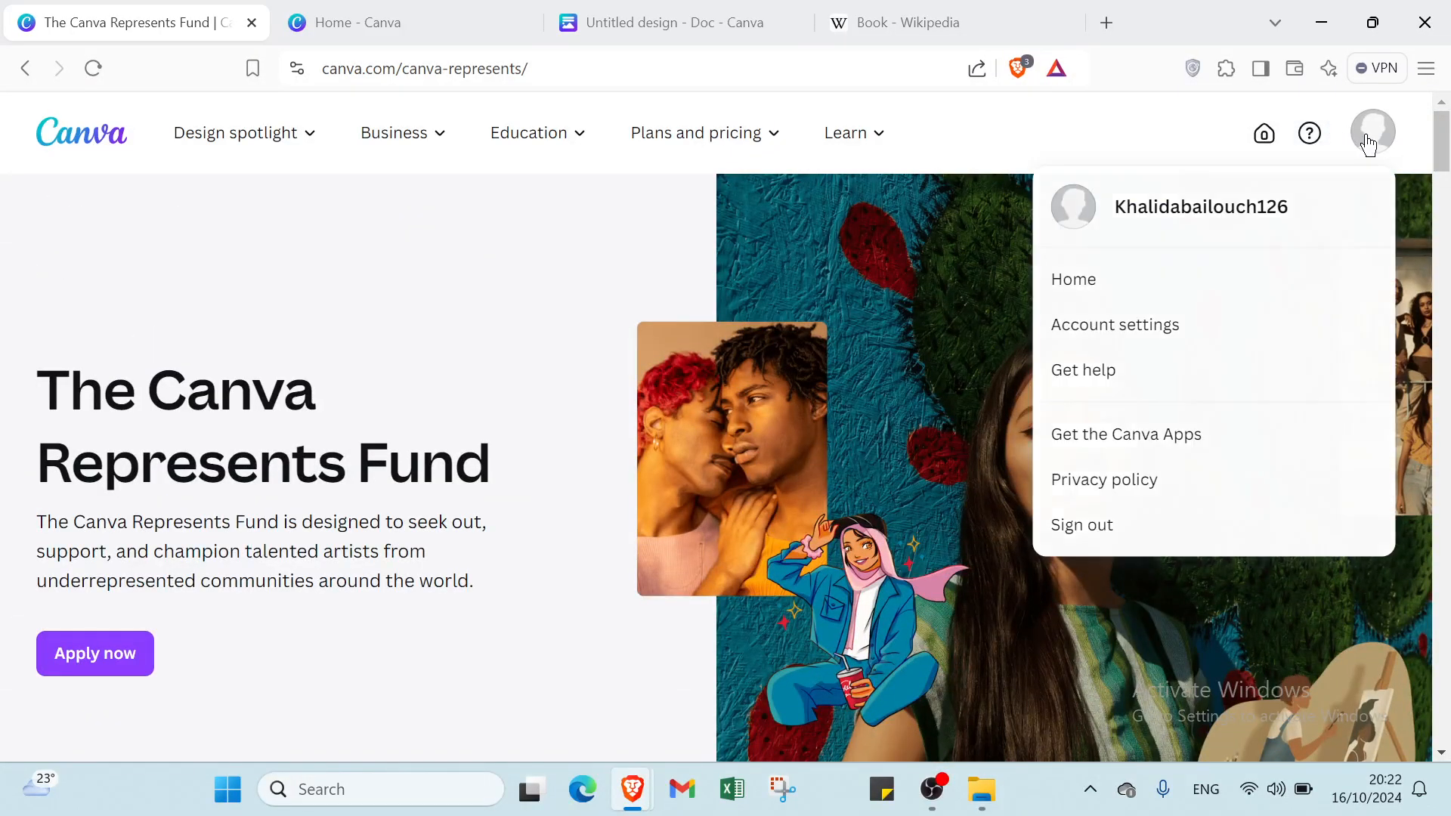
left_click(1368, 143)
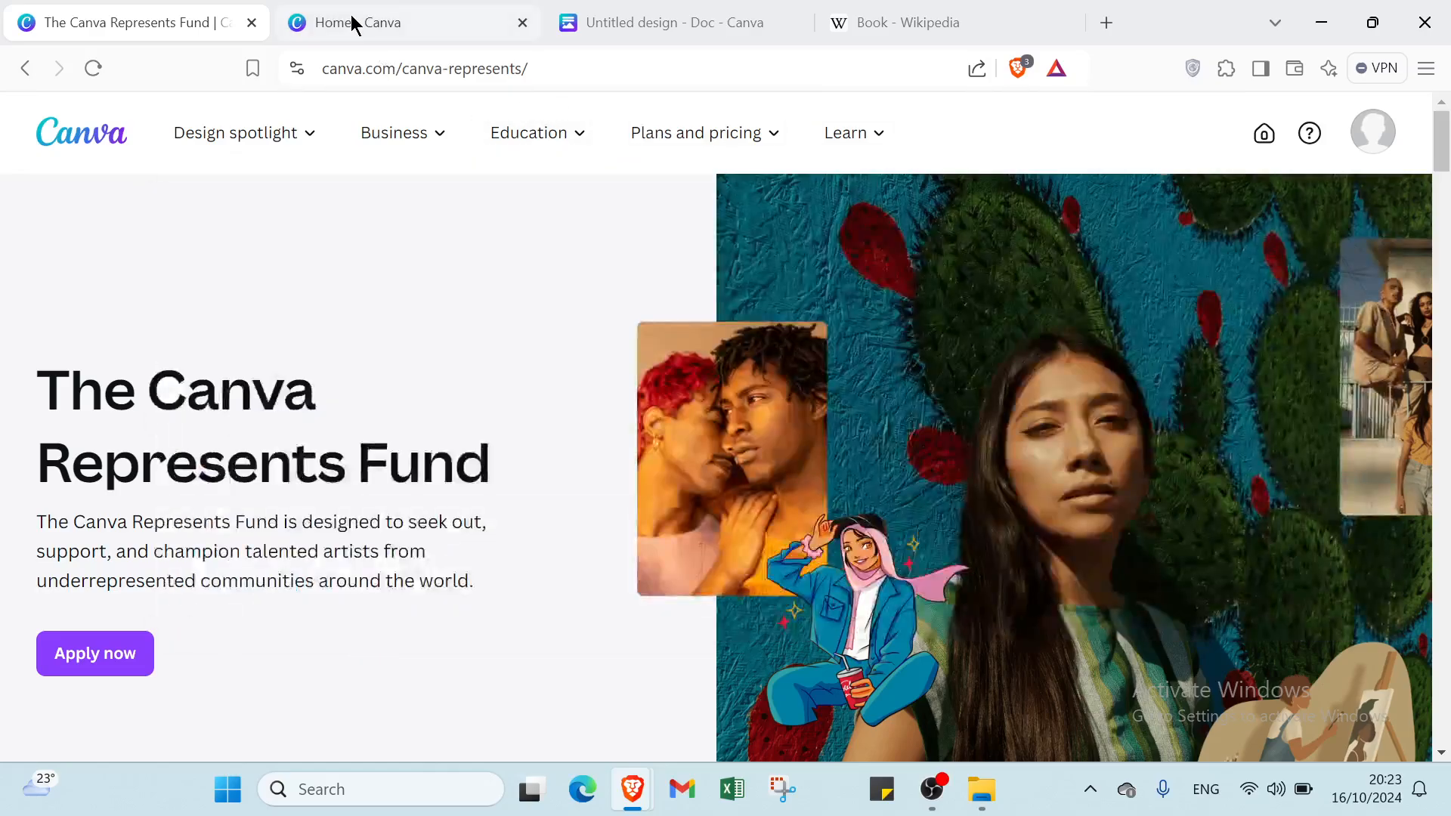
left_click(350, 23)
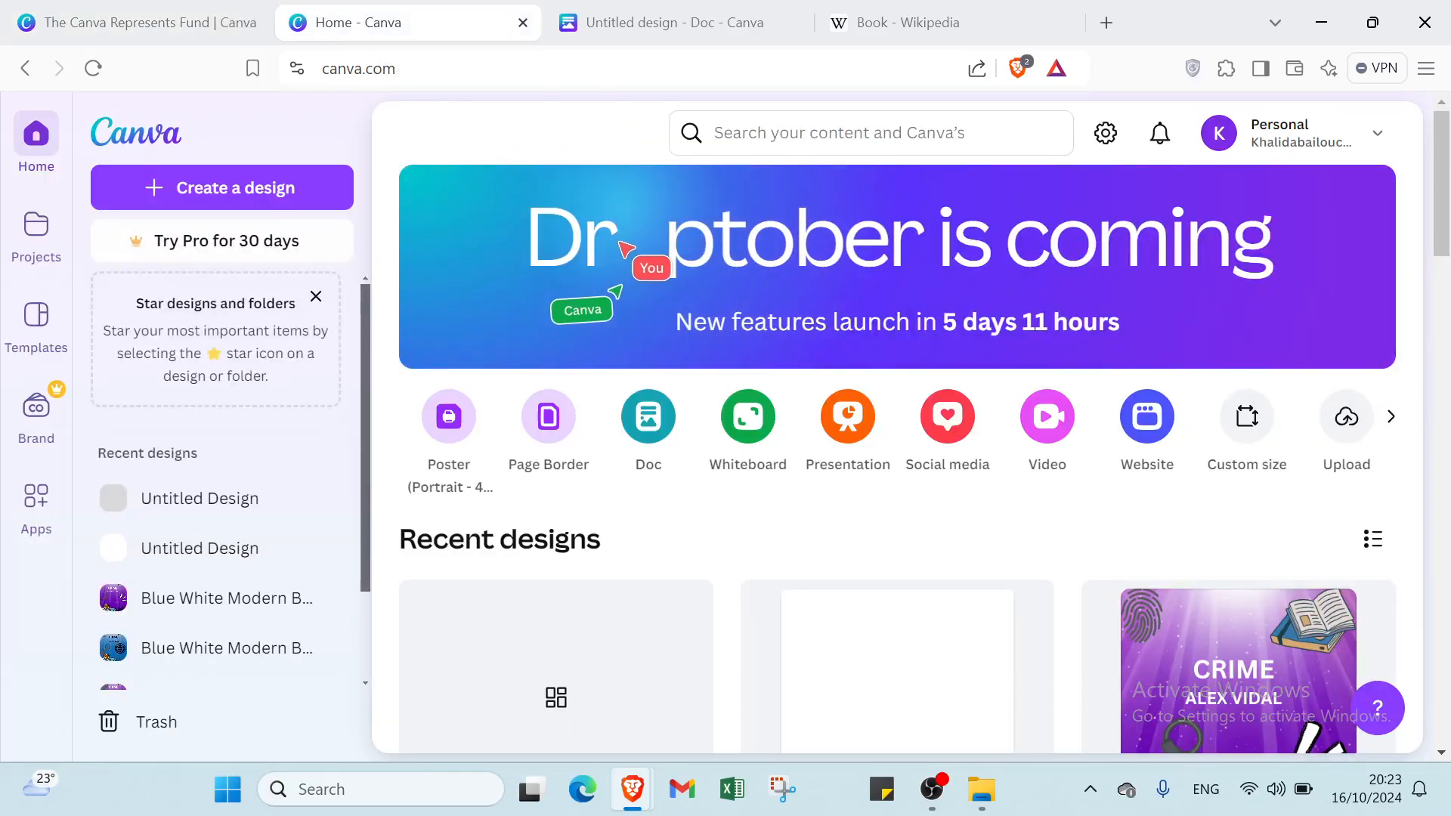
scroll(668, 359, "down", 3)
scroll(668, 359, "up", 3)
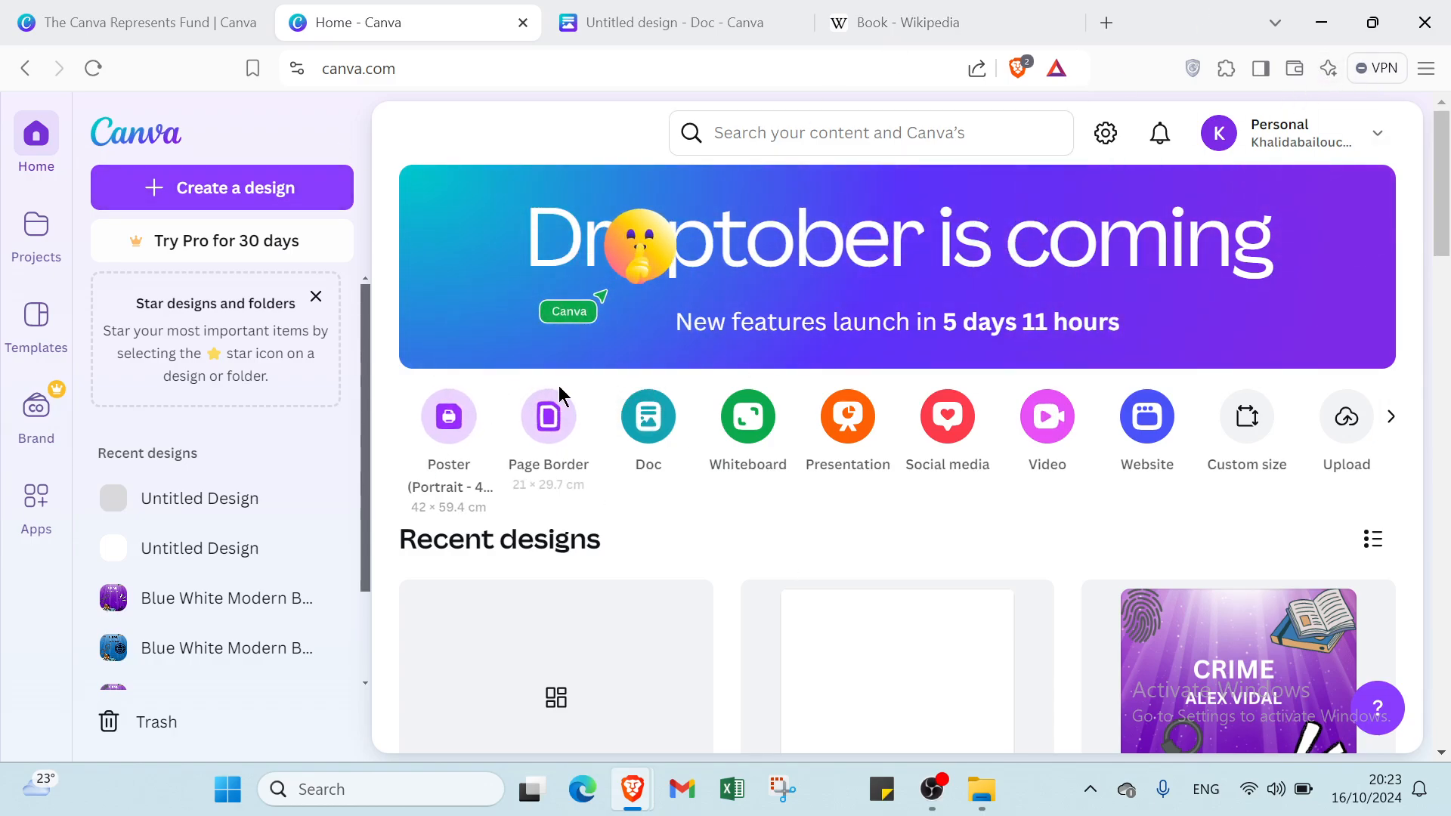
Try creating a new Doc from the home page, and switch to the already open untitled Doc instead.
left_click(646, 427)
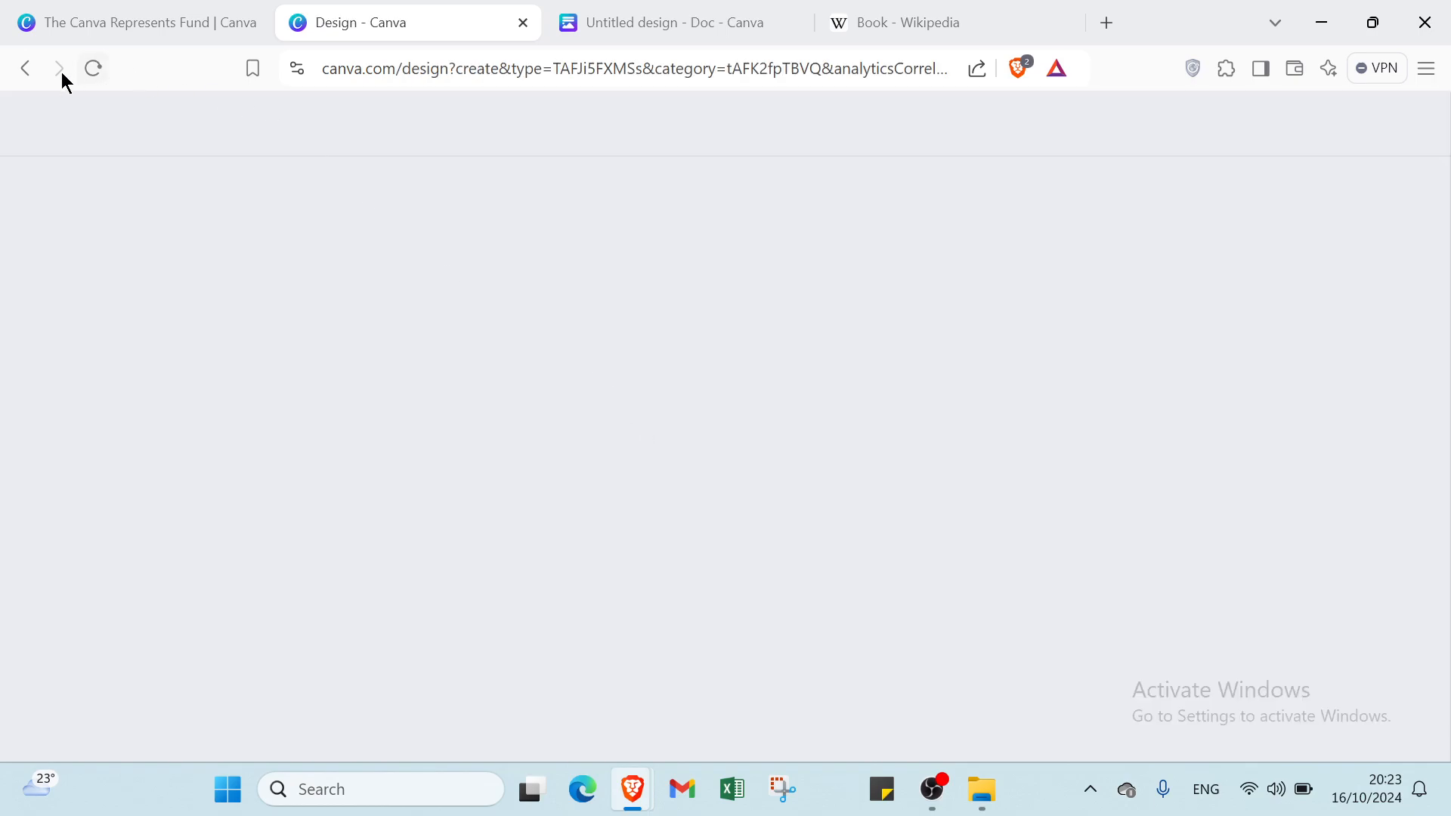
left_click(16, 68)
left_click(641, 24)
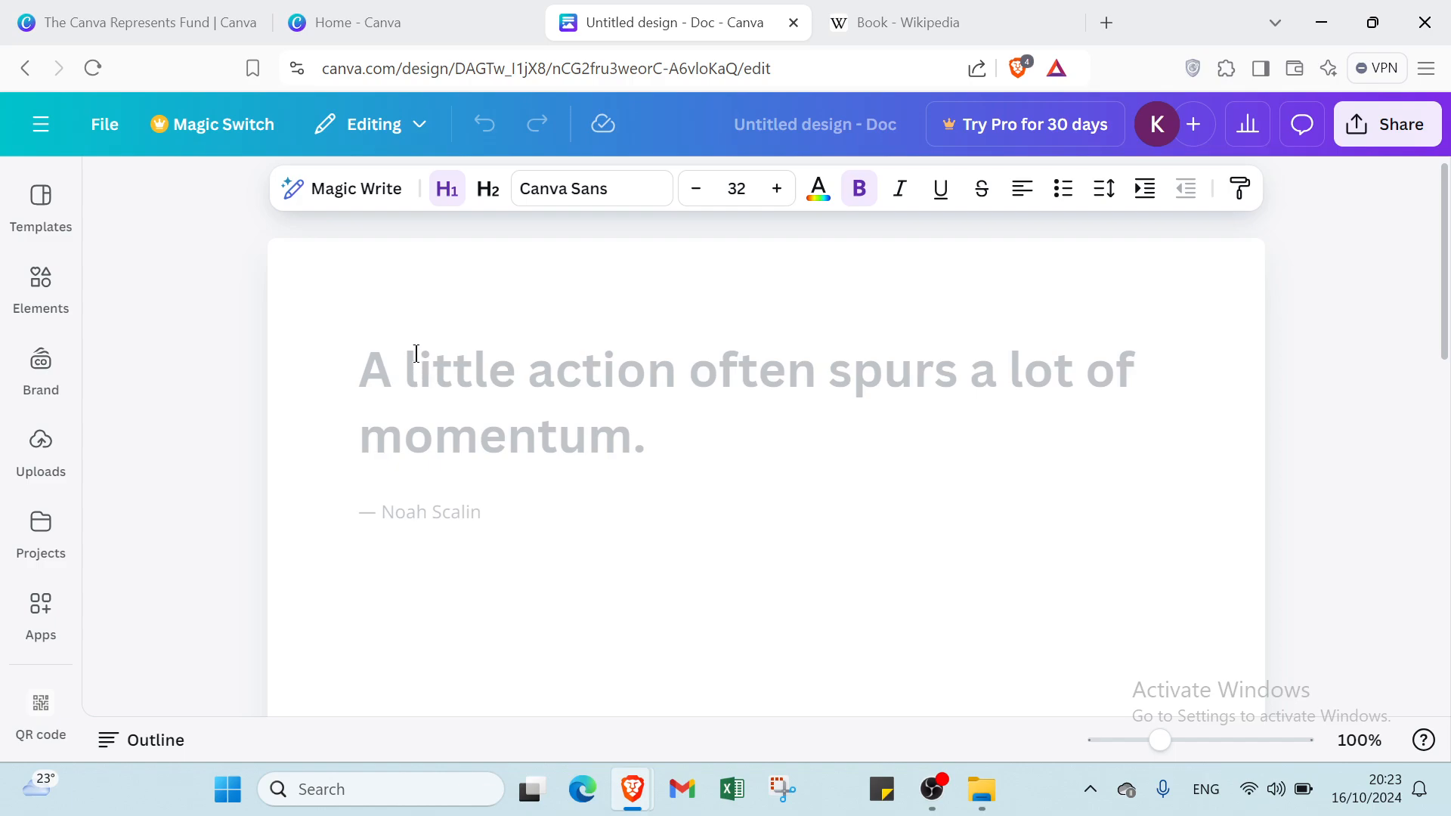
Examine the Doc editor's Templates, Elements, Brand, Uploads and Projects sections.
left_click(57, 225)
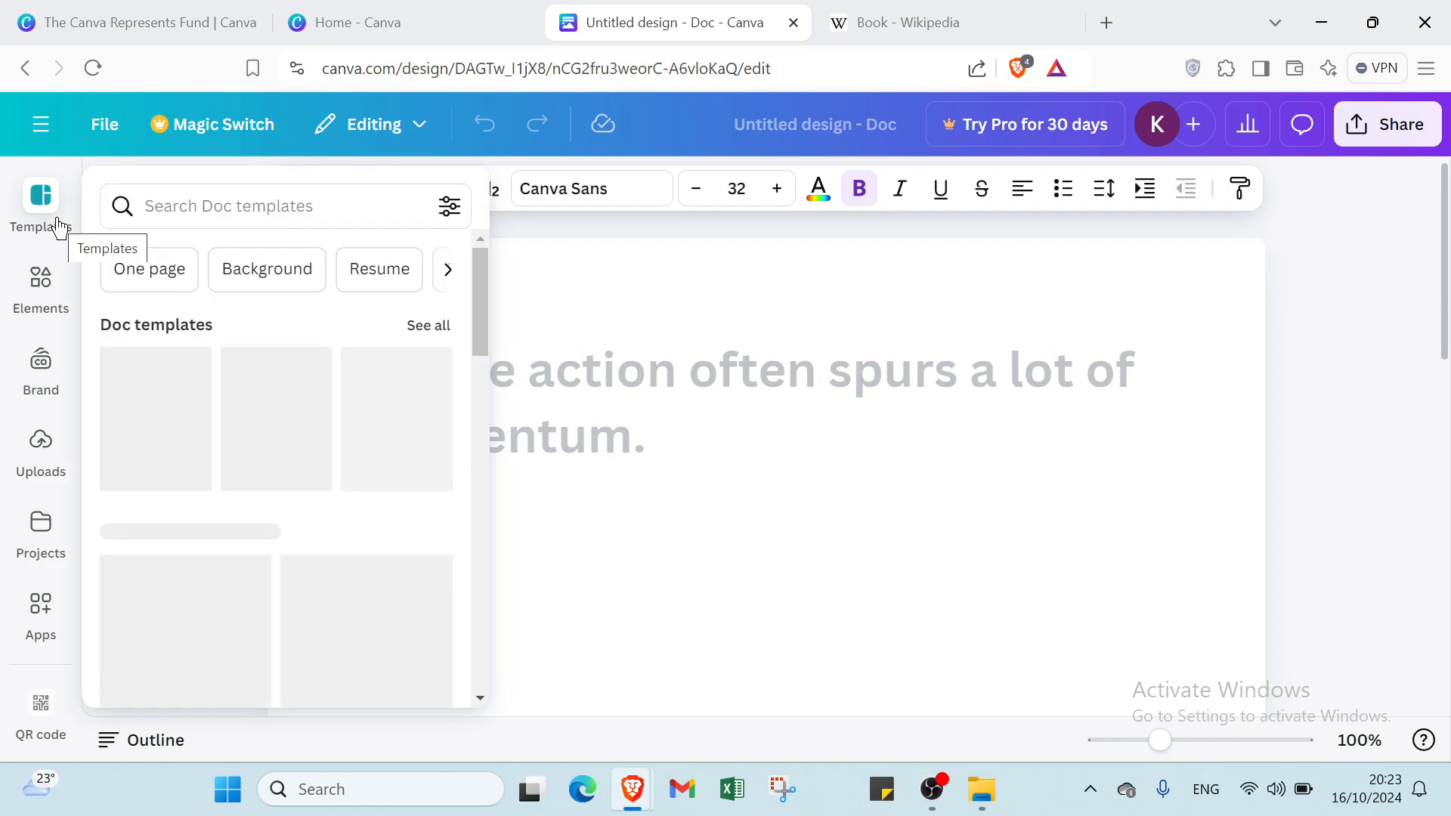
left_click(39, 293)
left_click(28, 366)
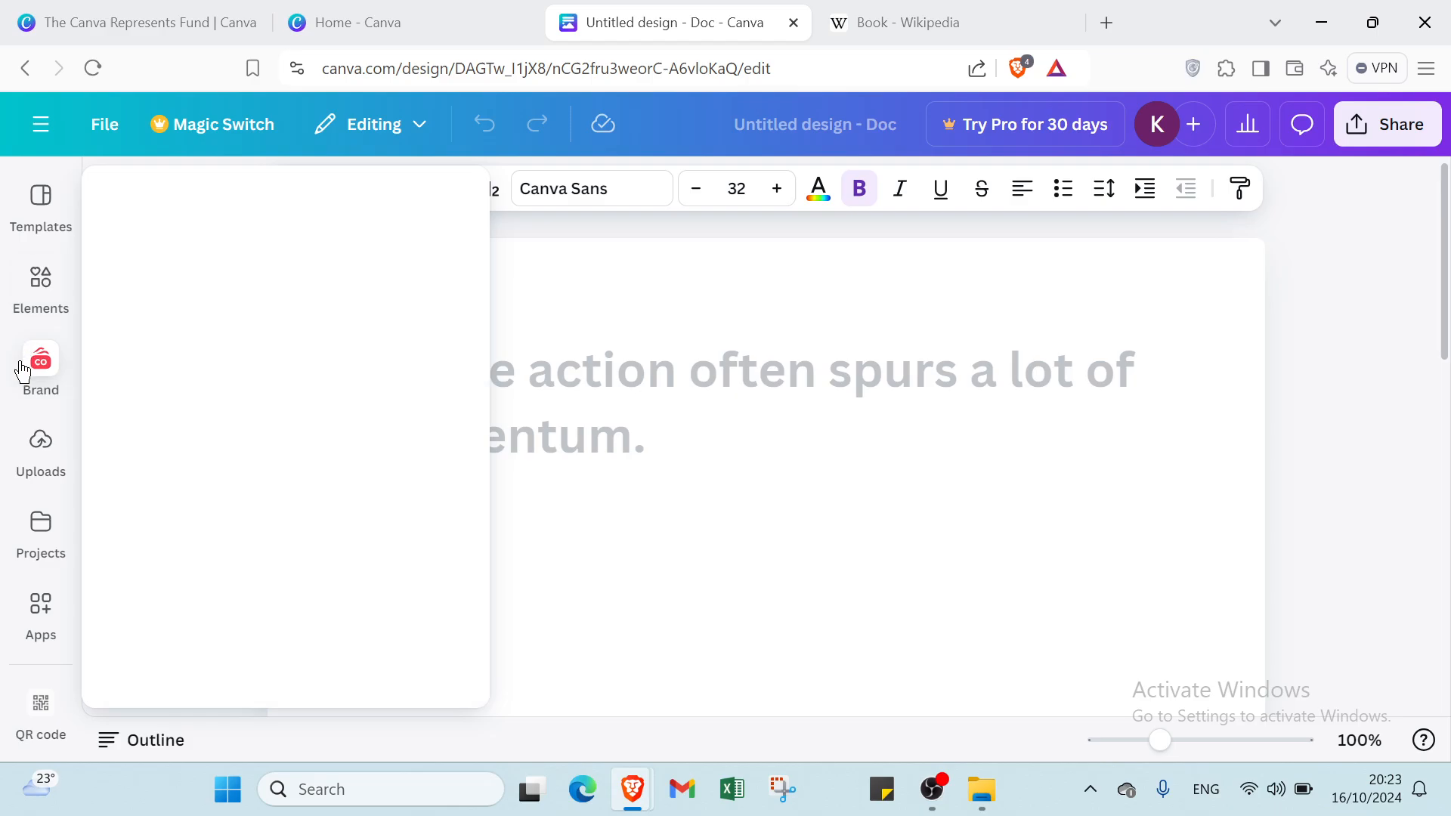
left_click(45, 452)
left_click(30, 531)
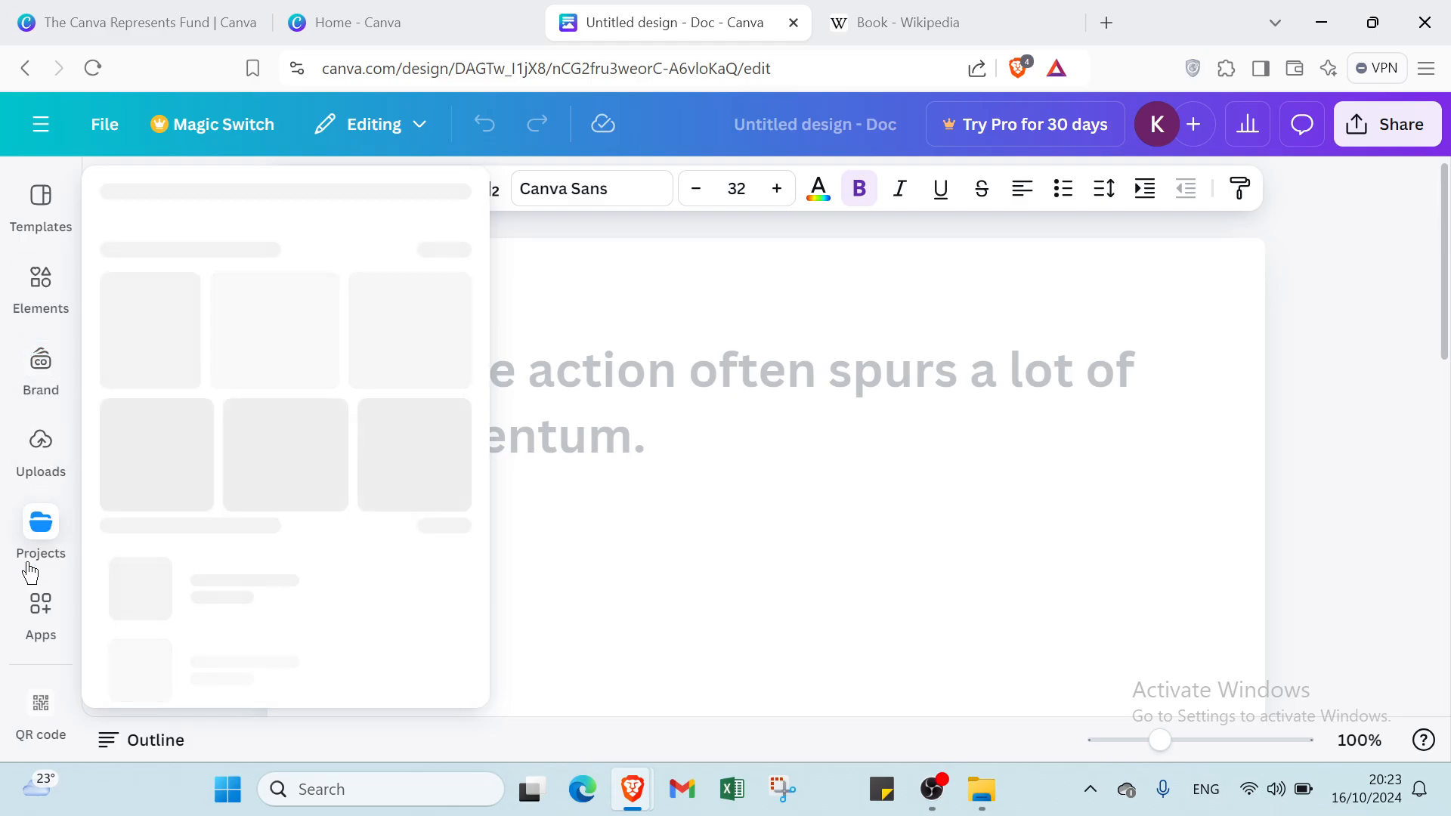
Paste the copied text about books, with its Etymology and Definitions sections, into the empty Doc.
left_click(705, 416)
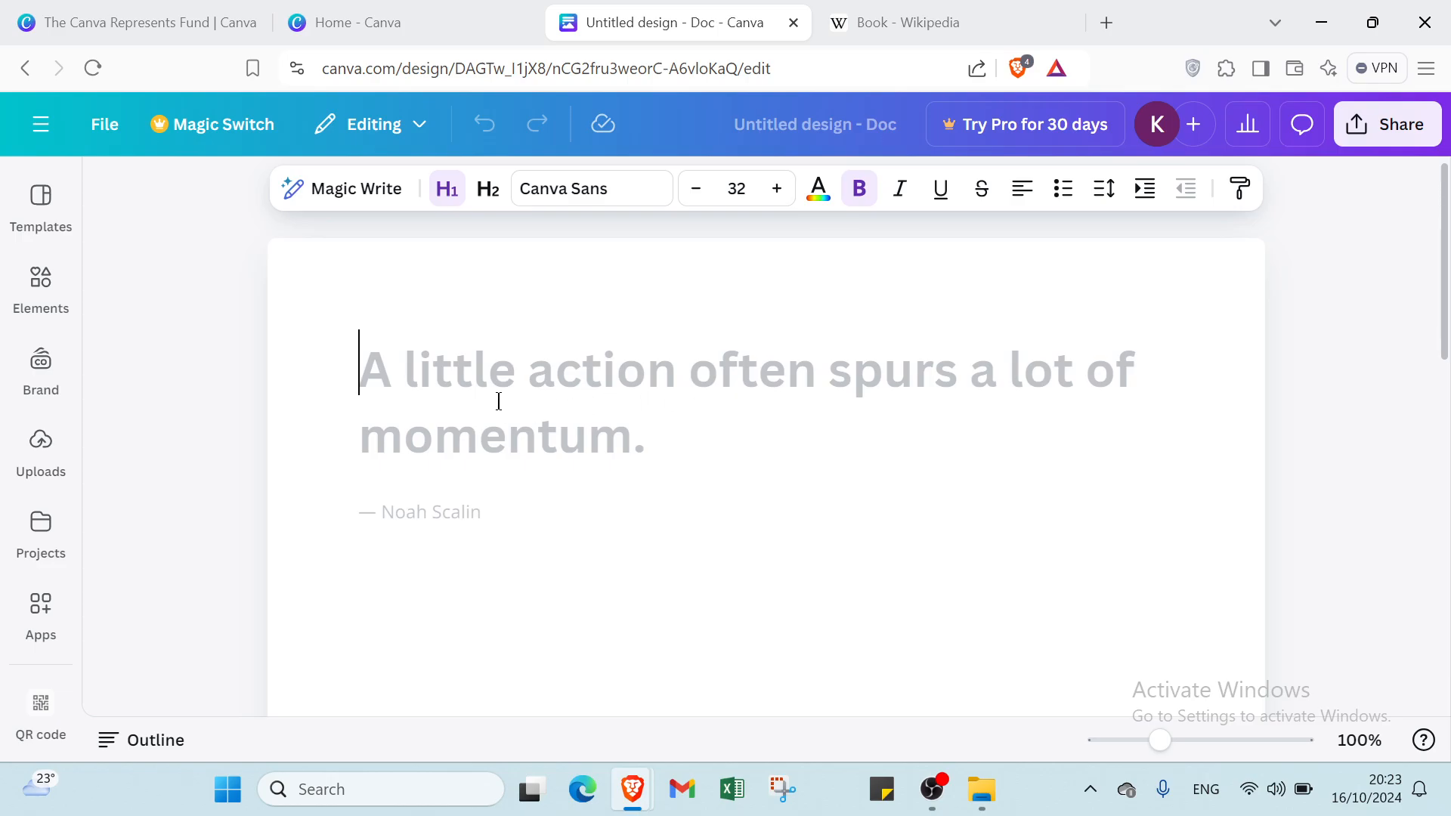
key("ctrl+v")
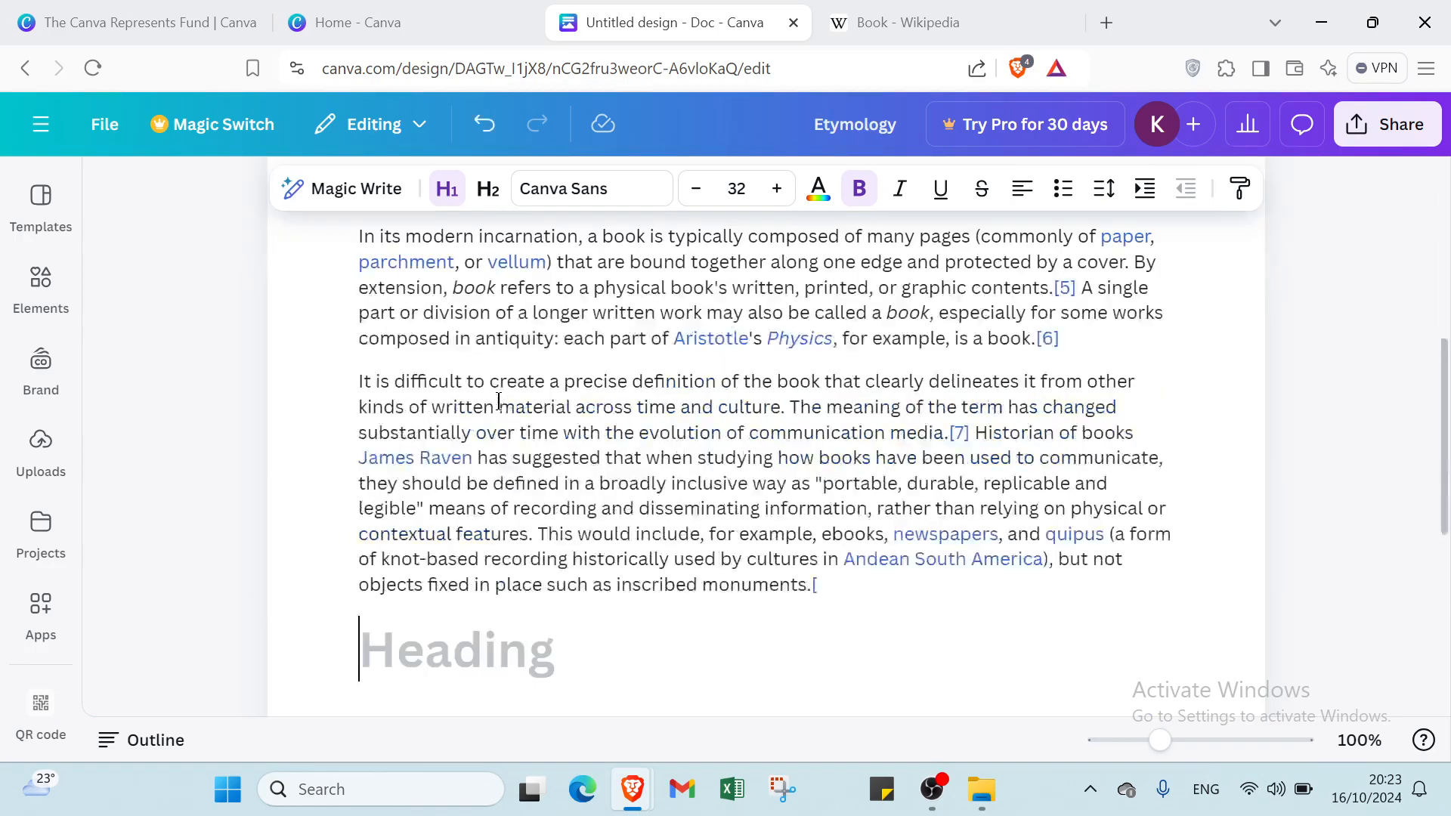
scroll(498, 402, "up", 6)
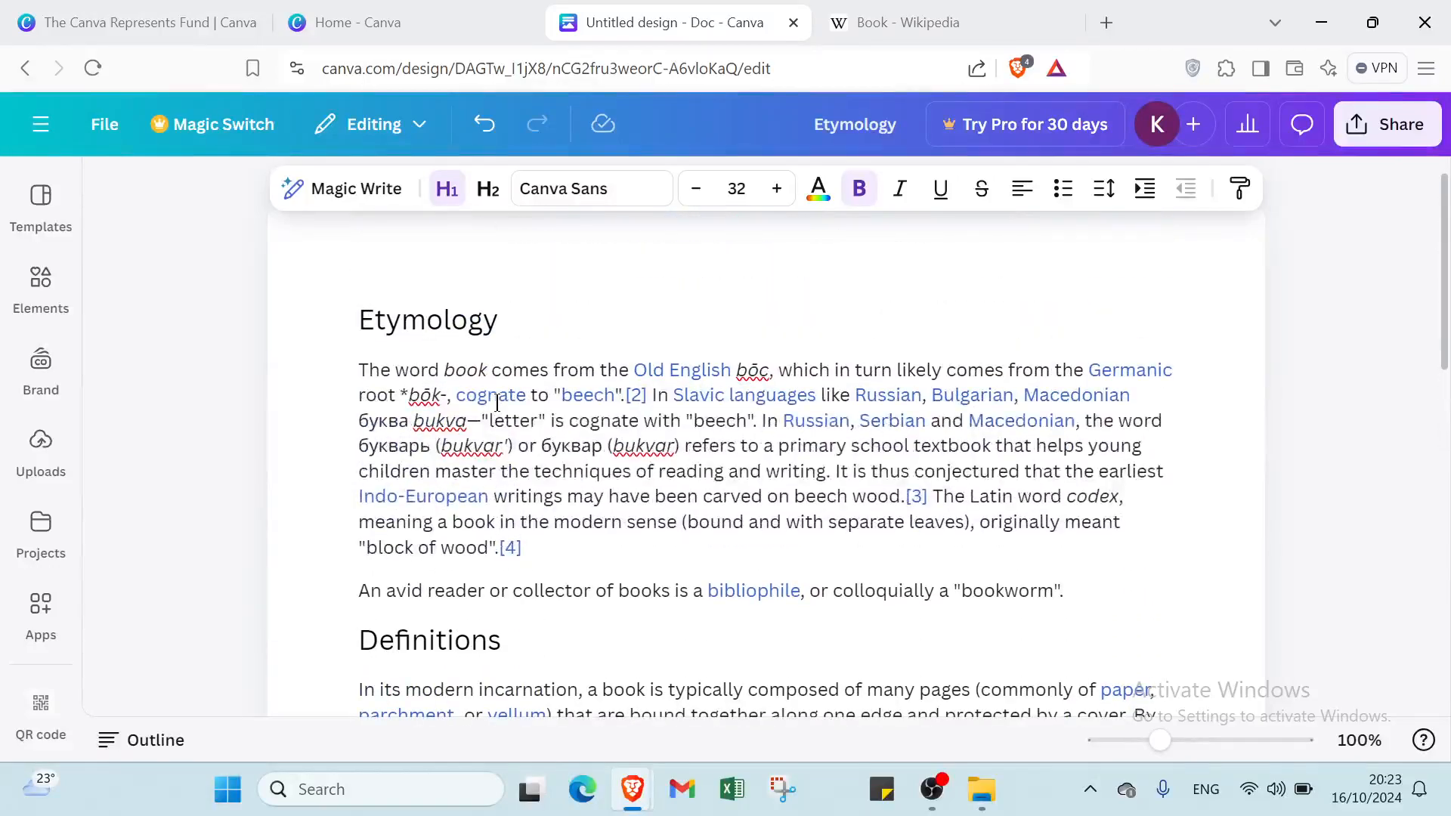
Apply the H1 heading style to the title "Etymology" at the start of the Doc.
left_click_drag(355, 339, 503, 348)
left_click(501, 348)
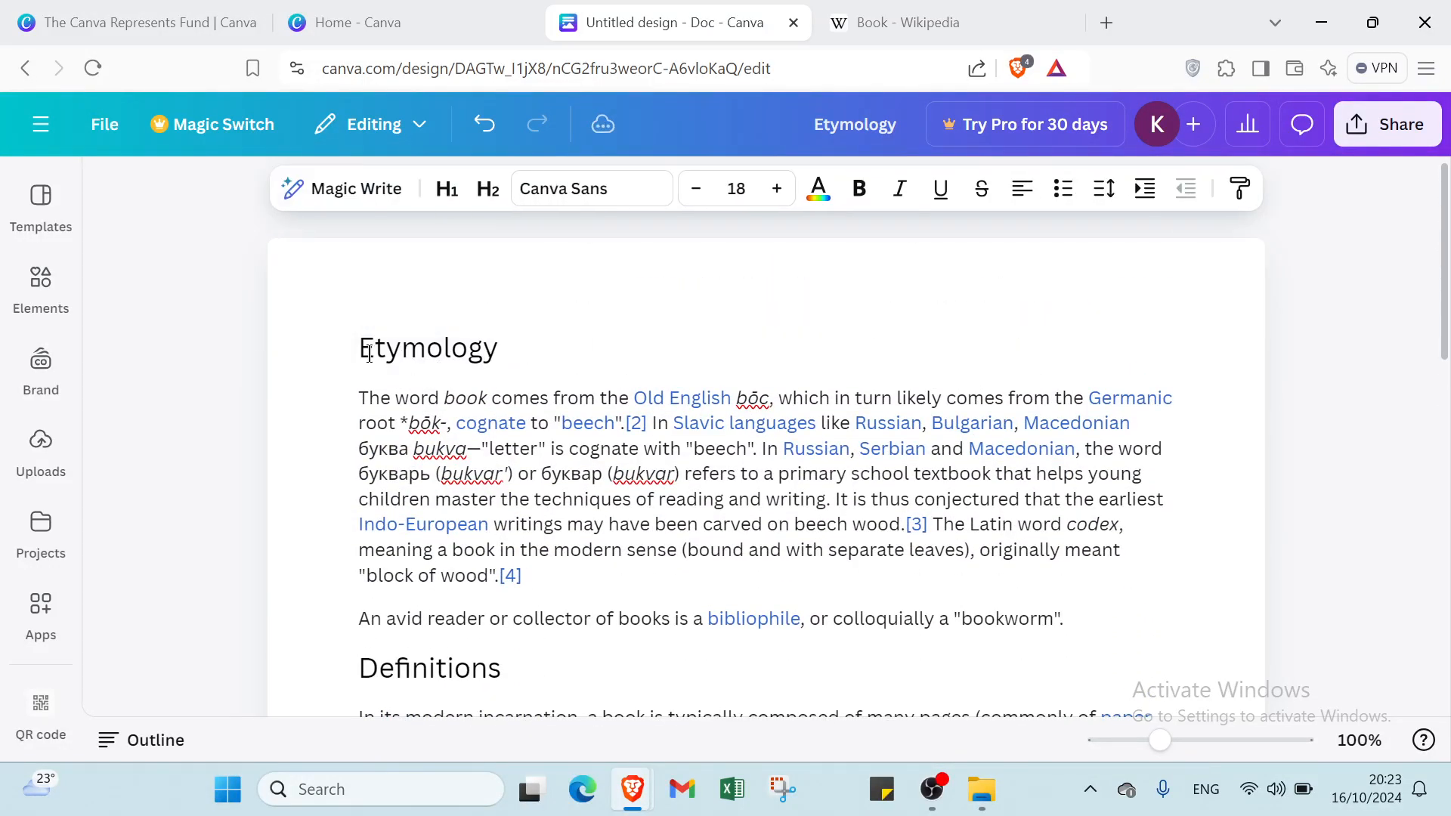
left_click_drag(355, 344, 529, 398)
left_click(519, 359)
mouse_move(359, 347)
left_mouse_down()
mouse_move(505, 392)
mouse_move(423, 352)
mouse_move(361, 352)
left_mouse_up()
left_click(508, 360)
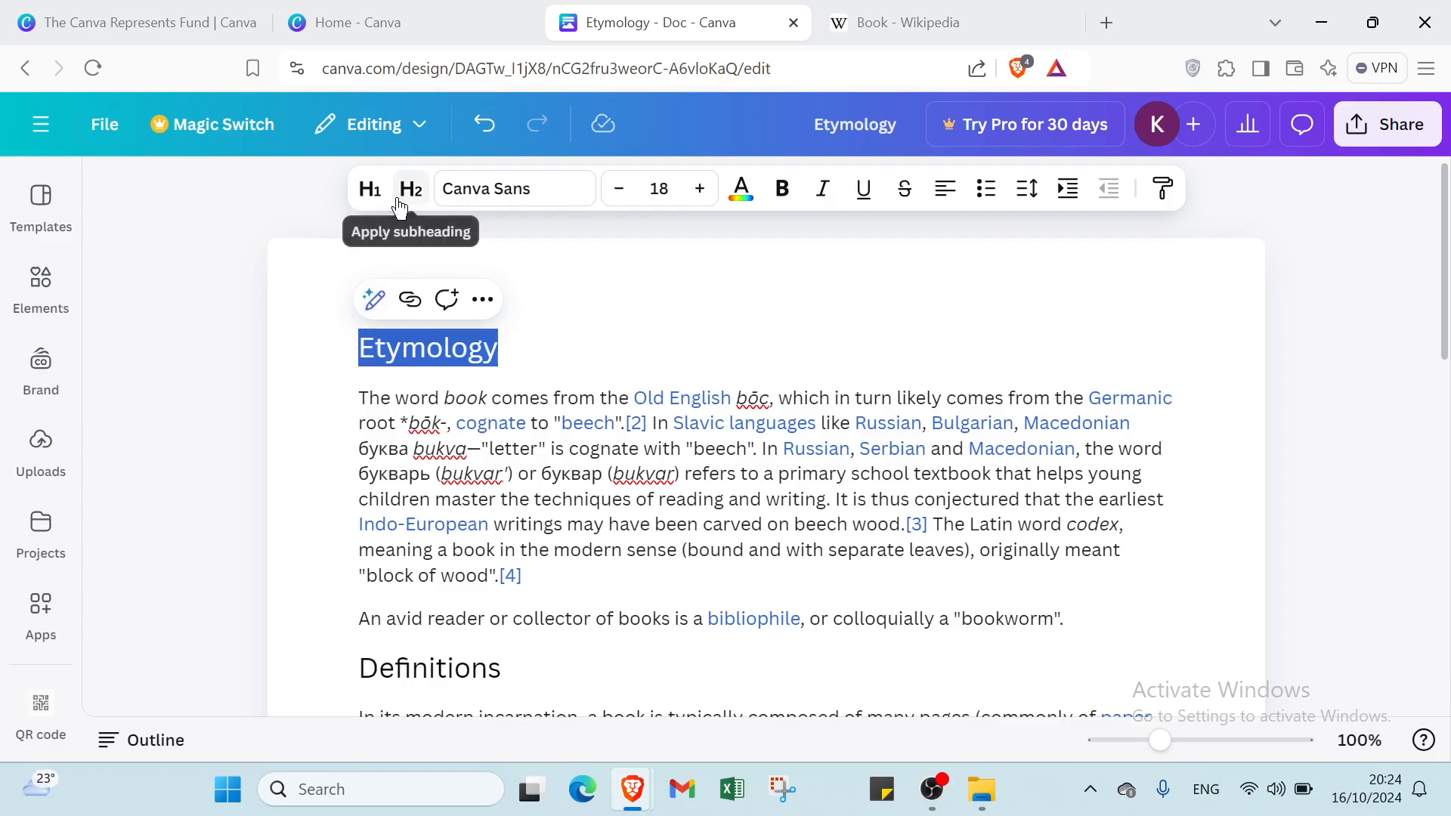
left_click(370, 190)
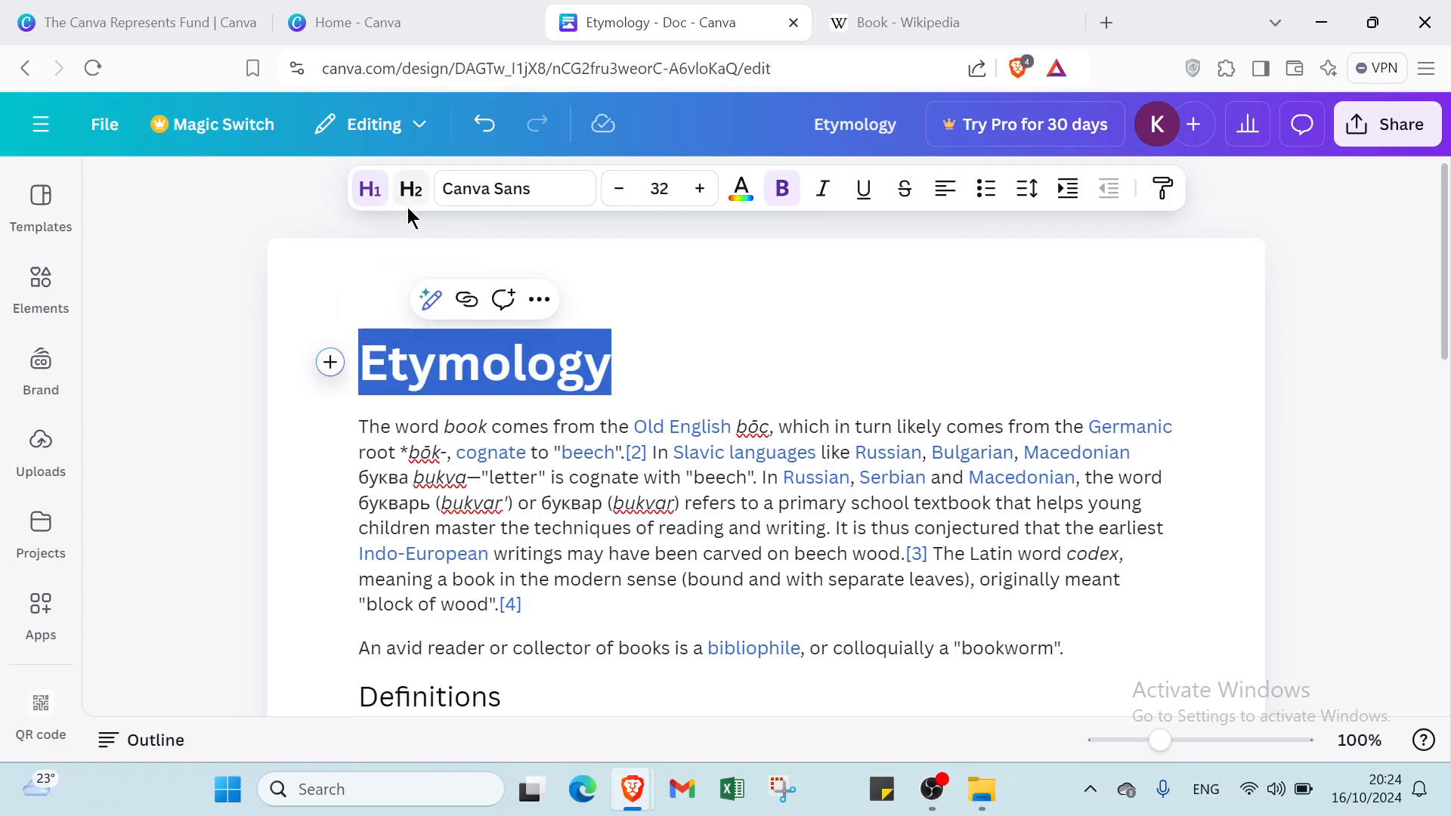
Change the text colour of the "Etymology" title to dark grey from the default solid colours.
left_click(744, 201)
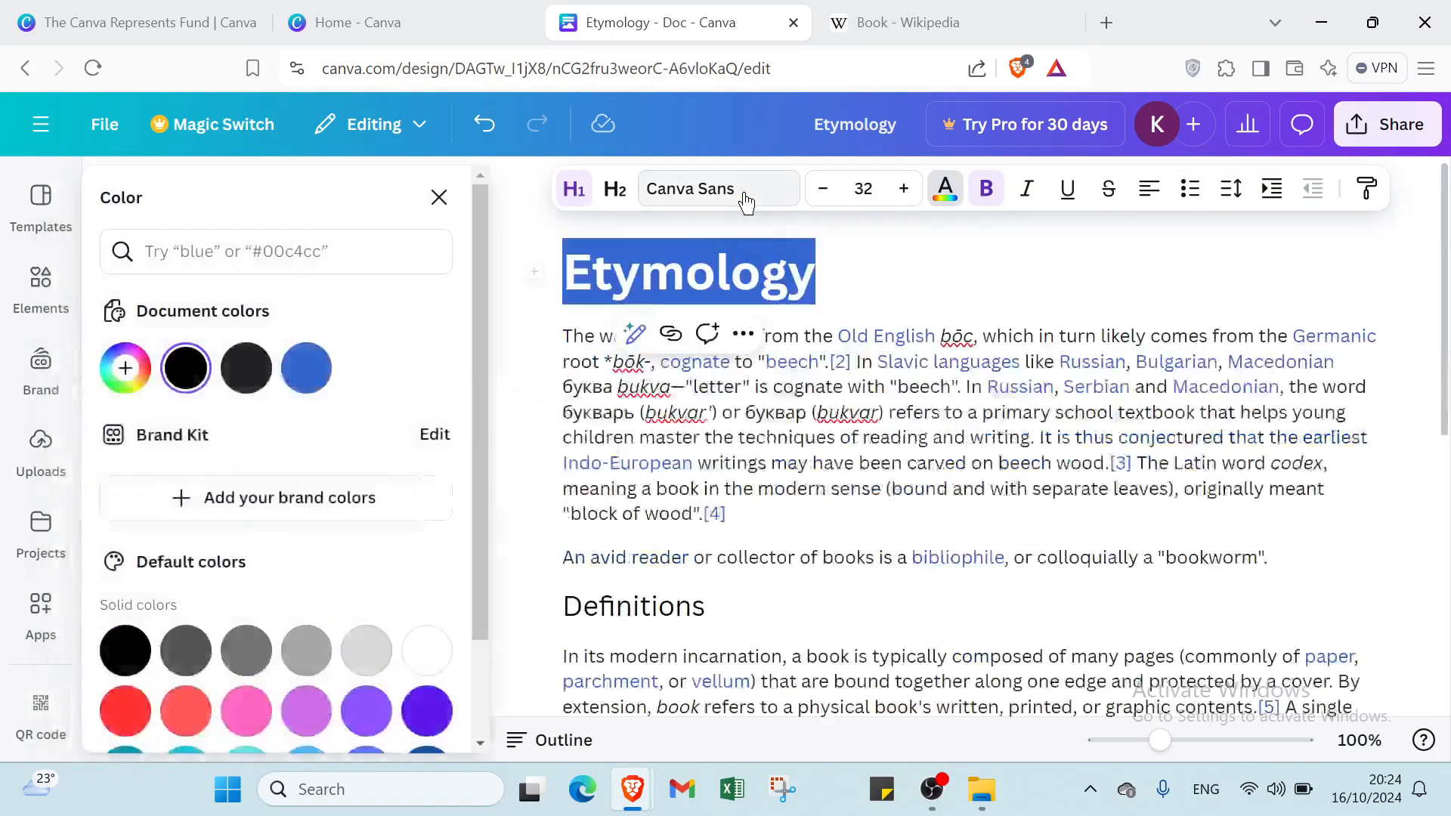
left_click(240, 380)
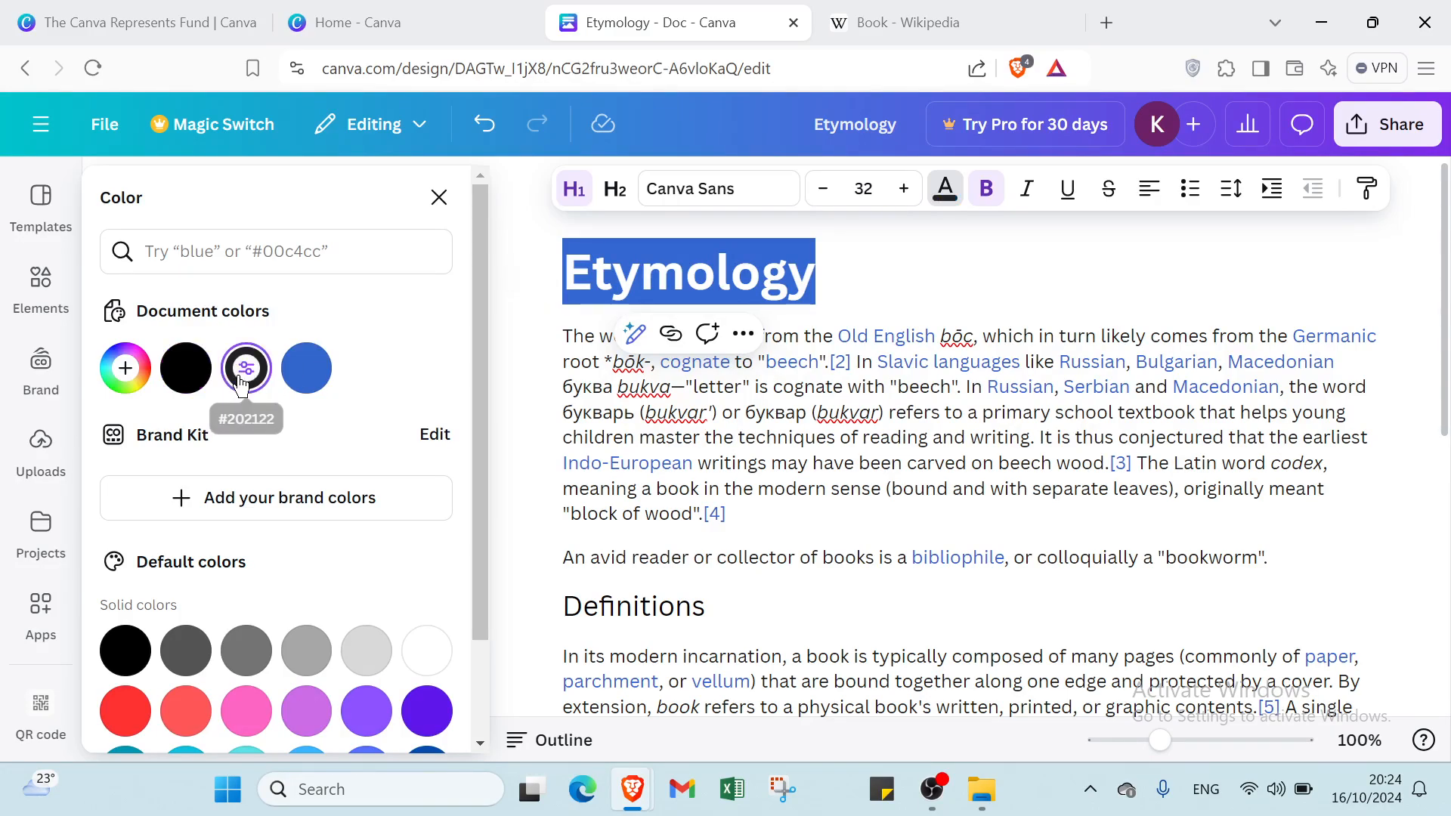
left_click(195, 654)
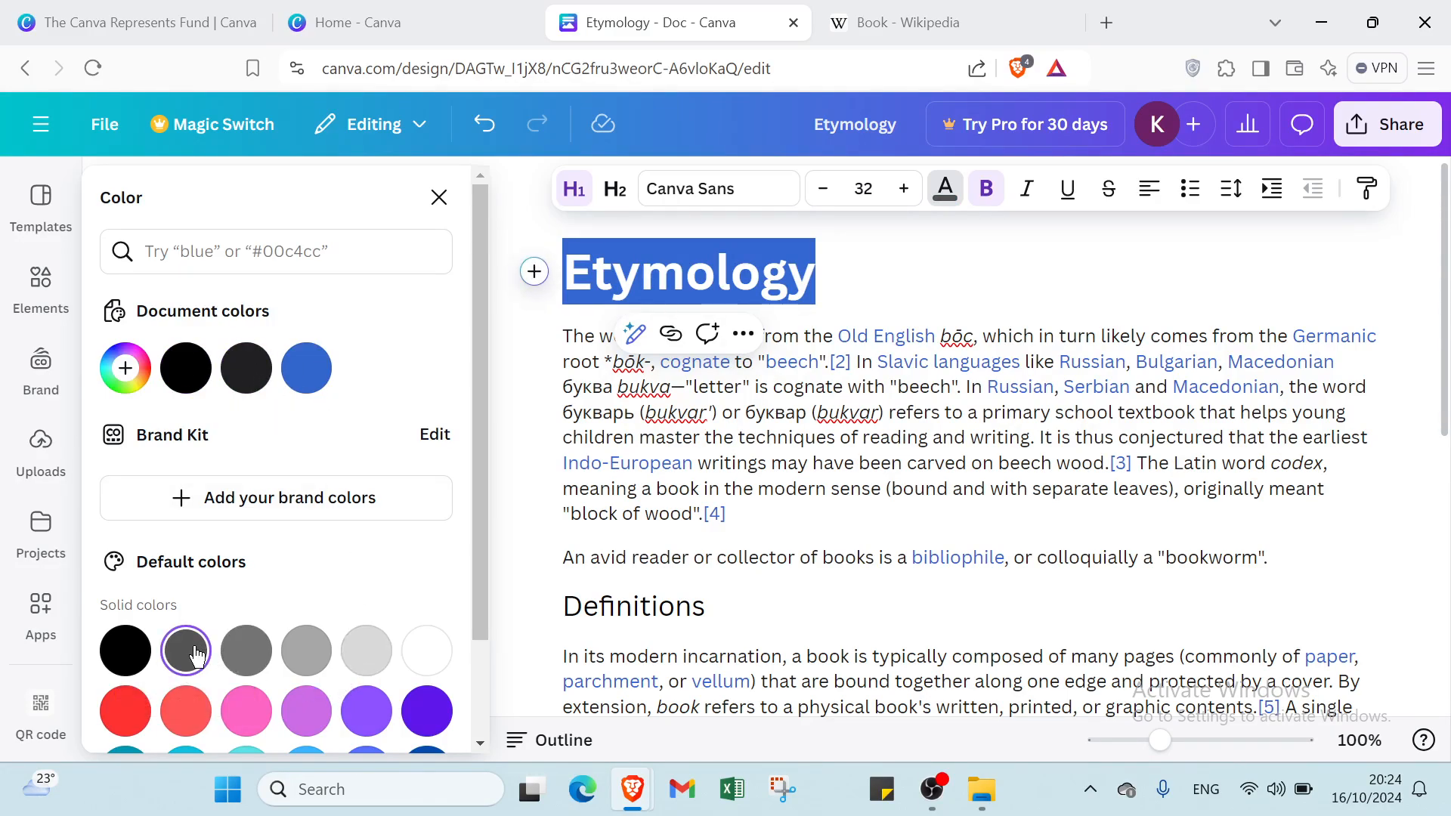
left_click(928, 259)
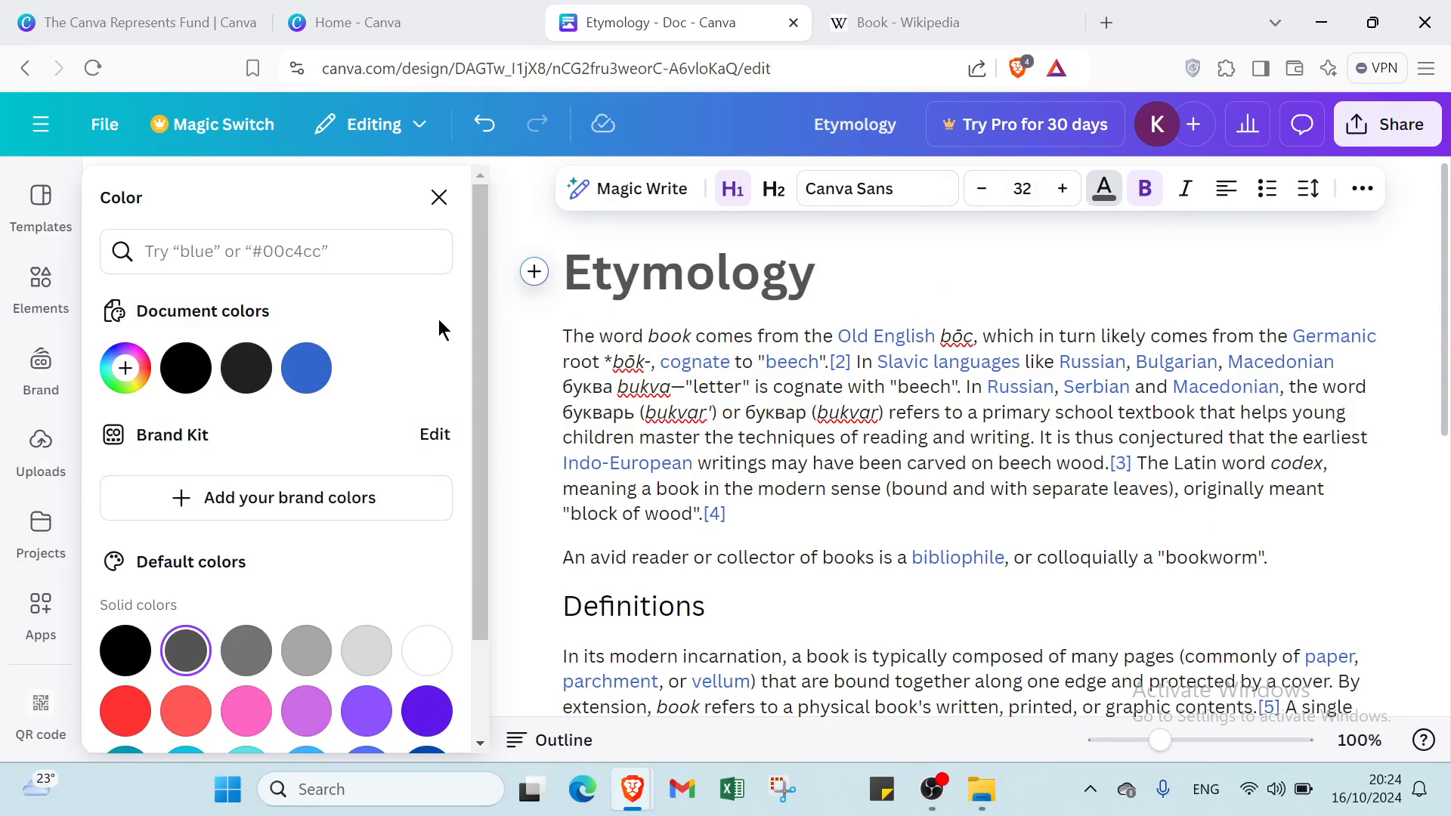
Set the font size of the "Etymology" title to 48.
left_click_drag(558, 276, 823, 288)
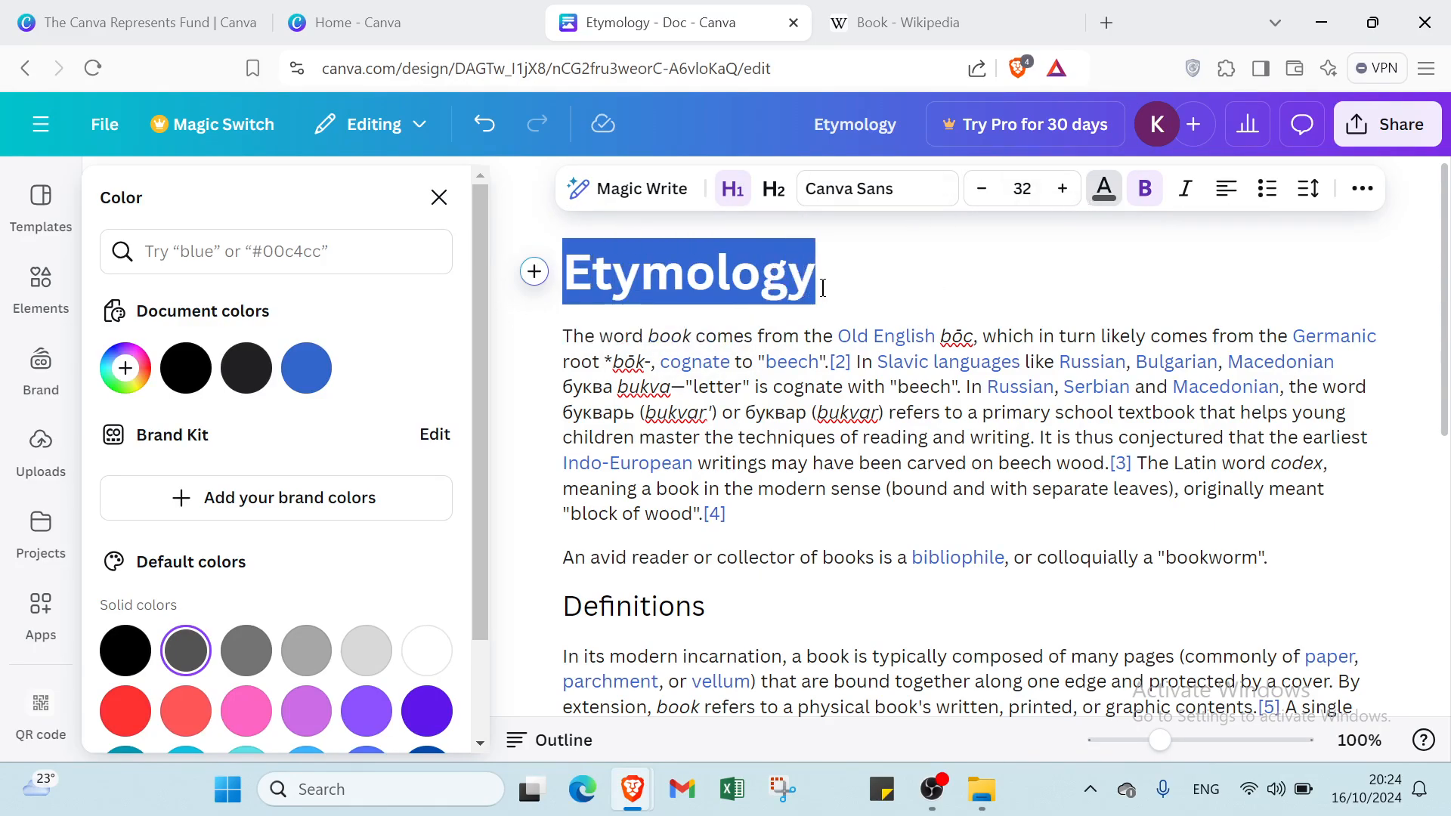
left_click(864, 189)
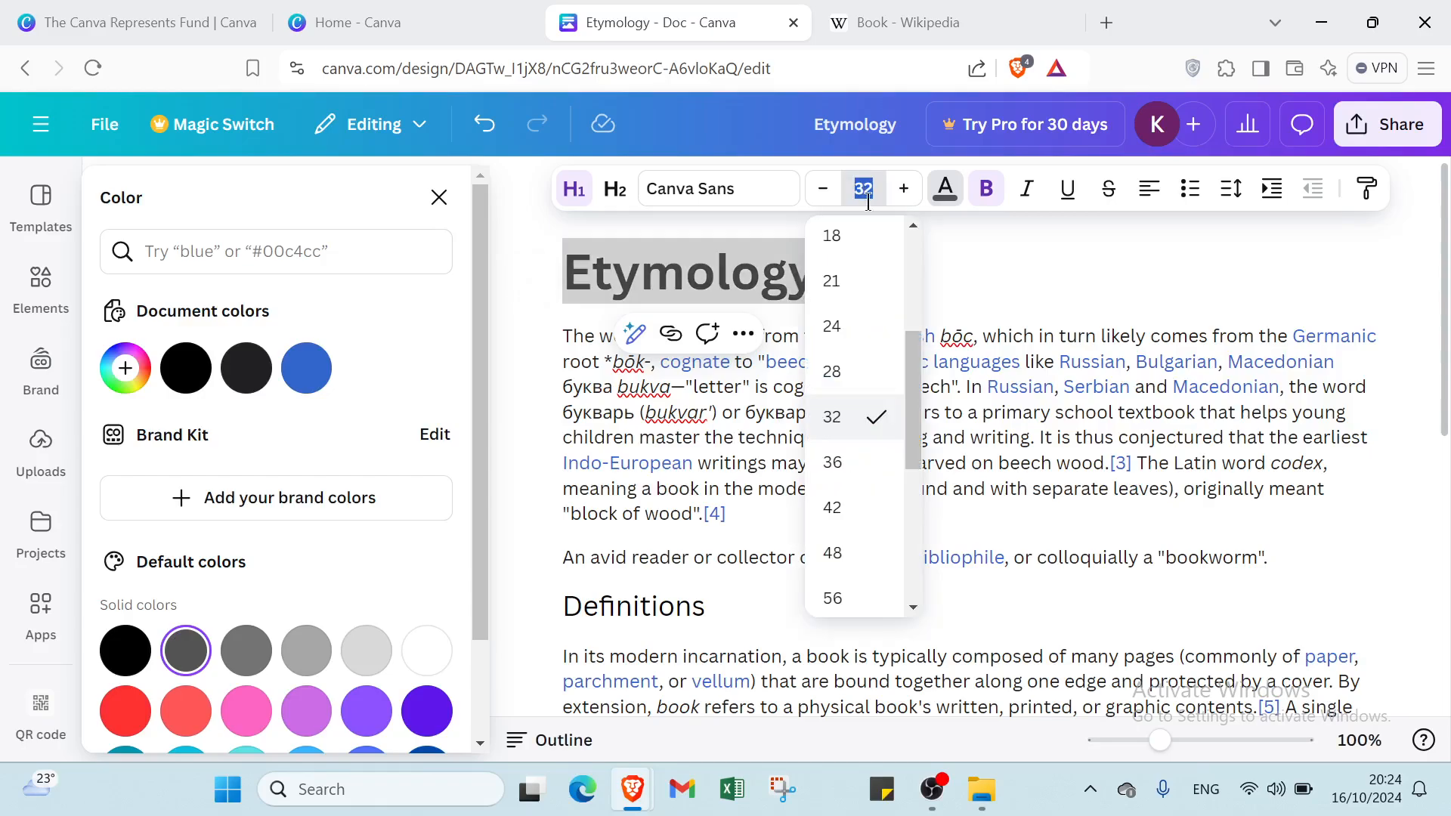
left_click(832, 574)
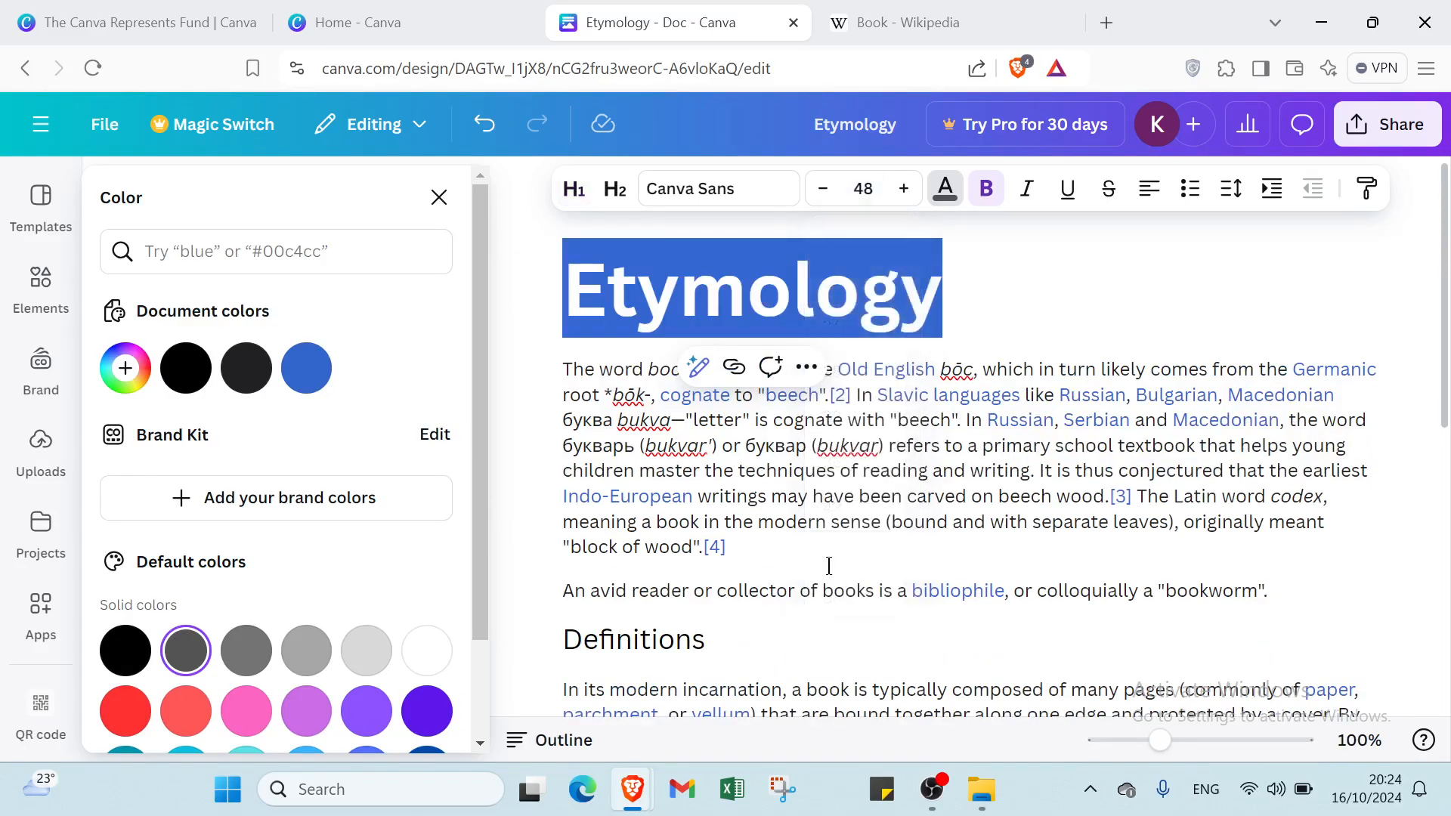
left_click(1053, 286)
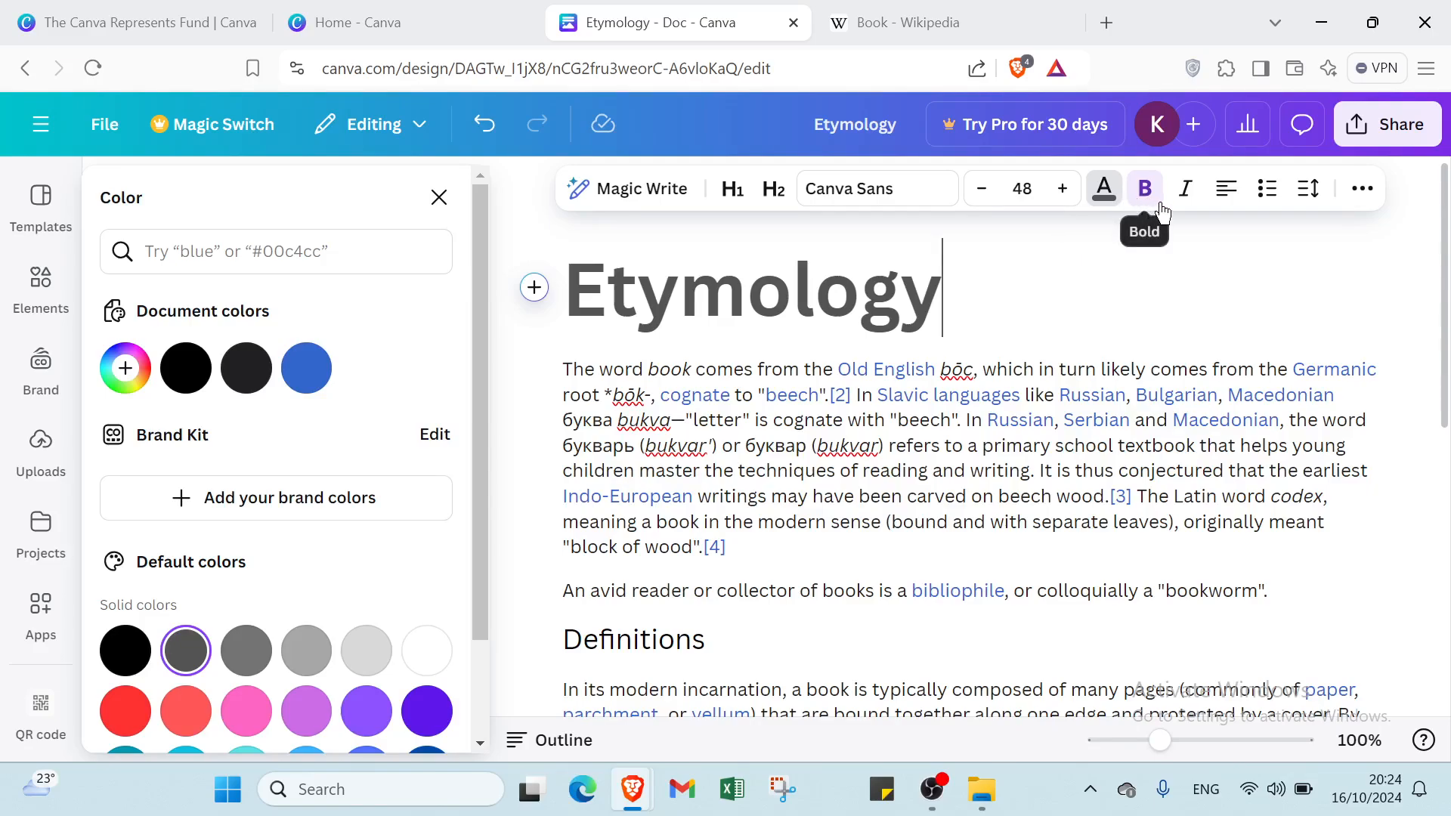
Make the "Etymology" title italic and remove its bold formatting.
left_click(580, 283)
left_click_drag(580, 283, 932, 335)
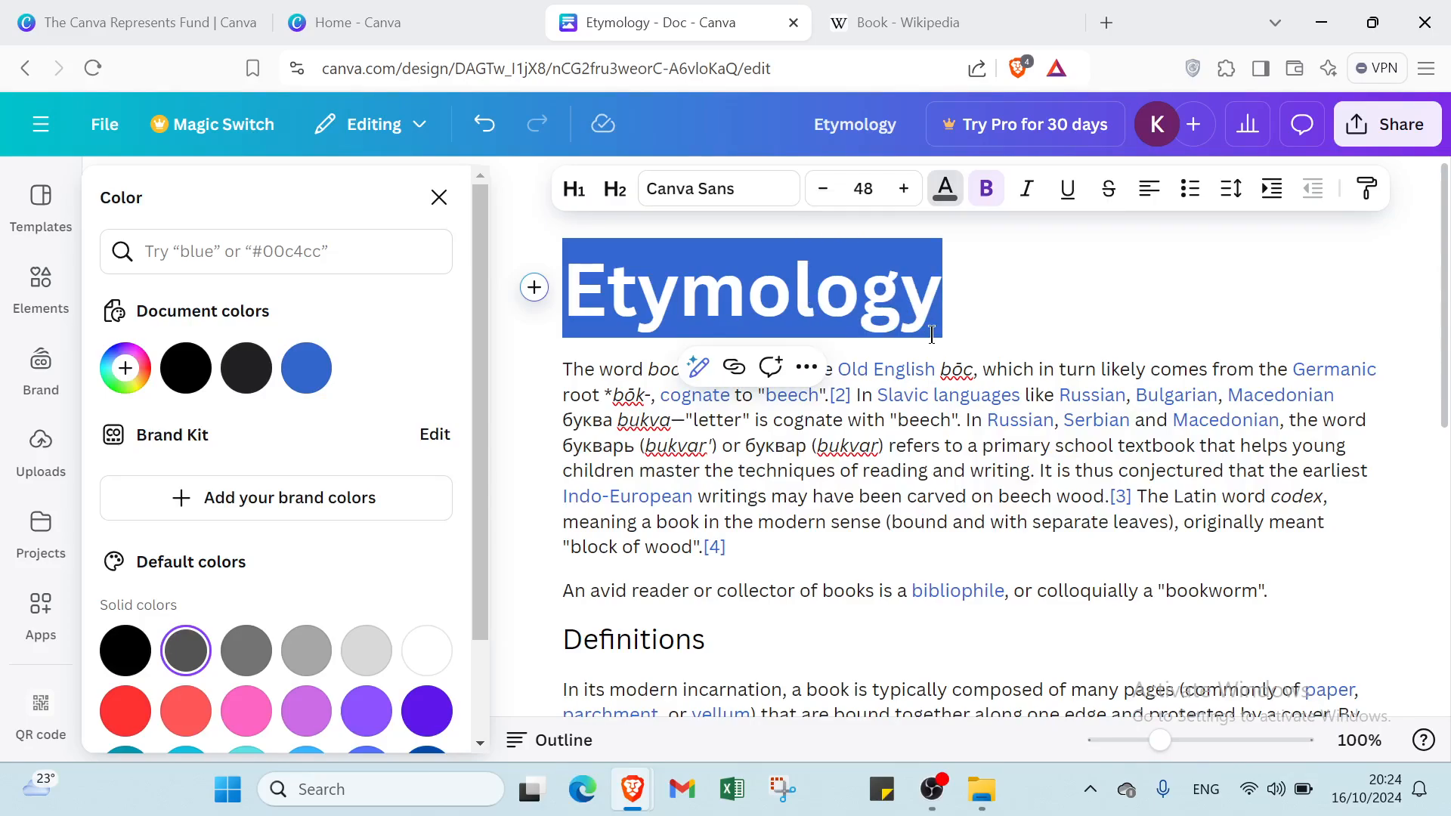
left_click(1027, 191)
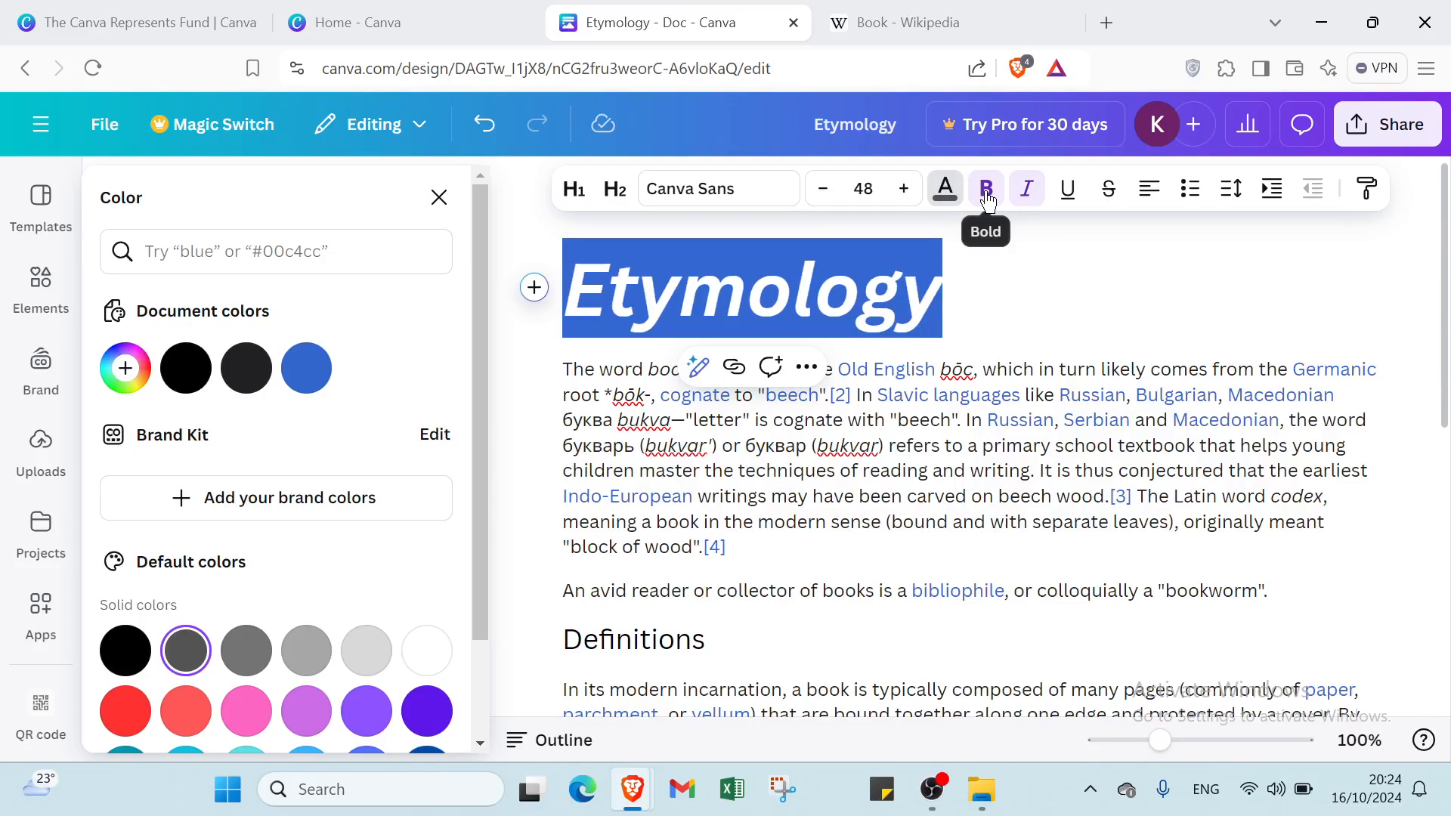
left_click(987, 198)
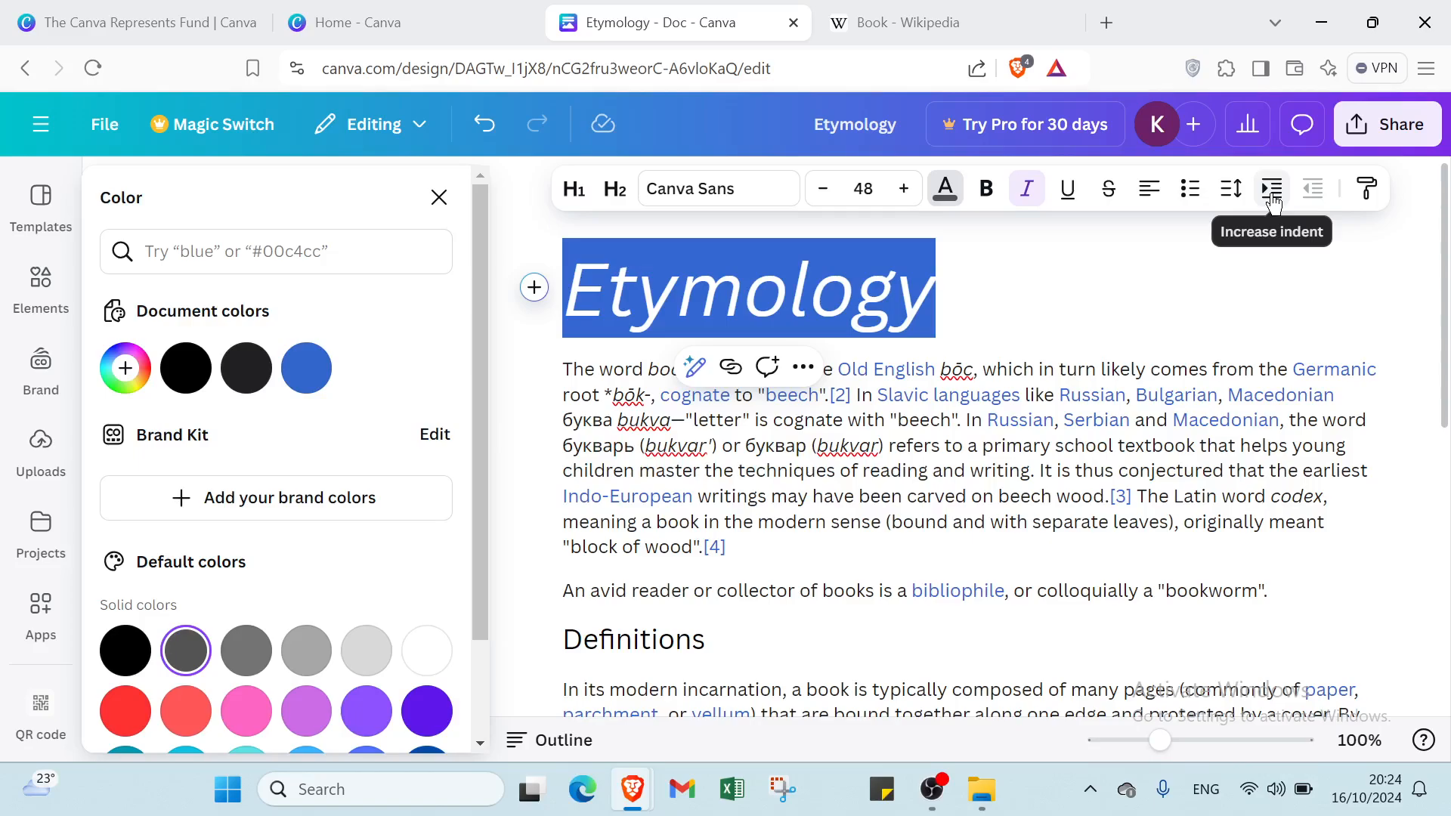
left_click(1014, 244)
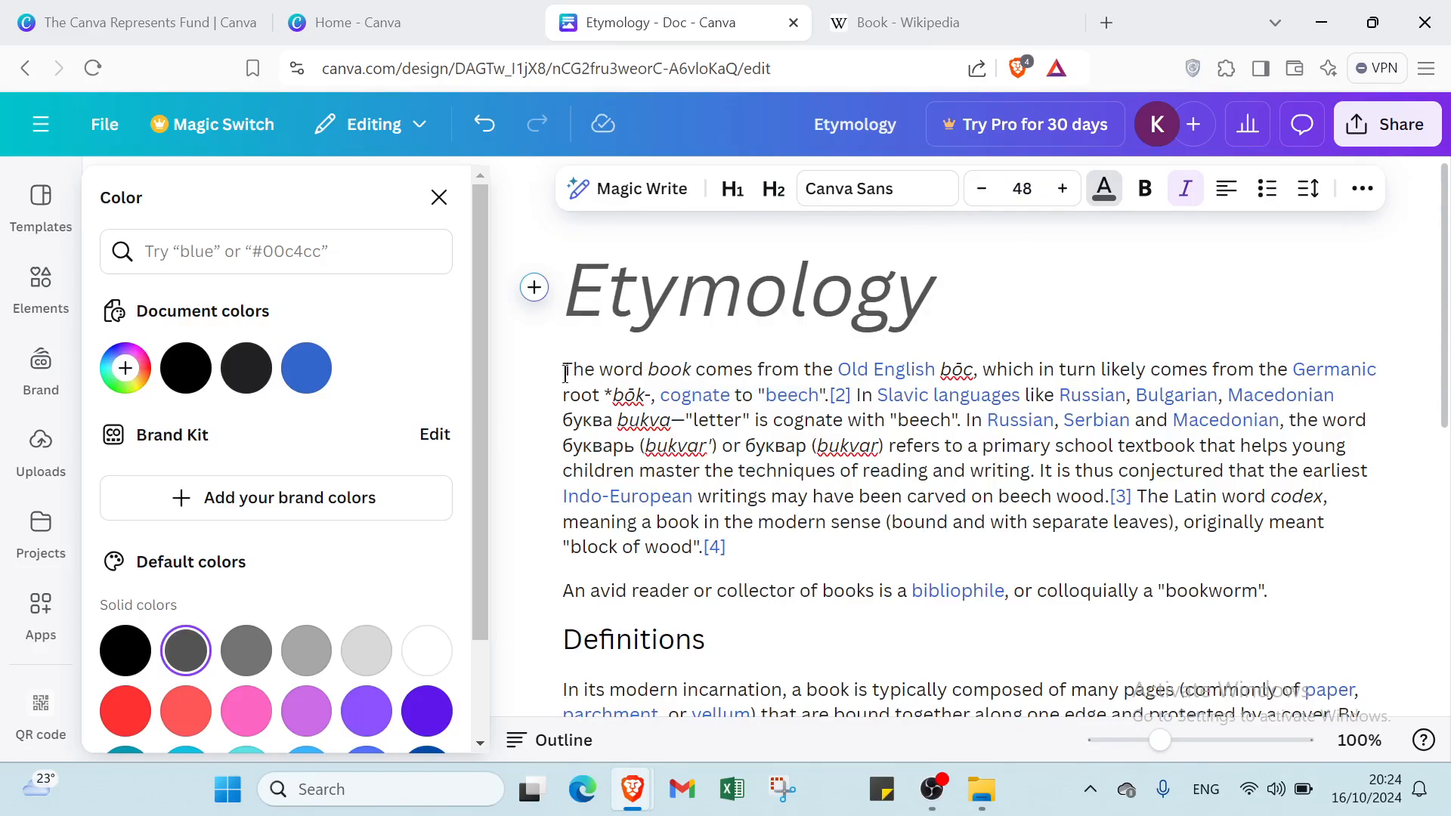
Try font sizes 24 and 21 on the first paragraph under "Etymology", and settle on 18.
scroll(731, 354, "down", 3)
scroll(731, 355, "up", 3)
left_click_drag(558, 373, 859, 541)
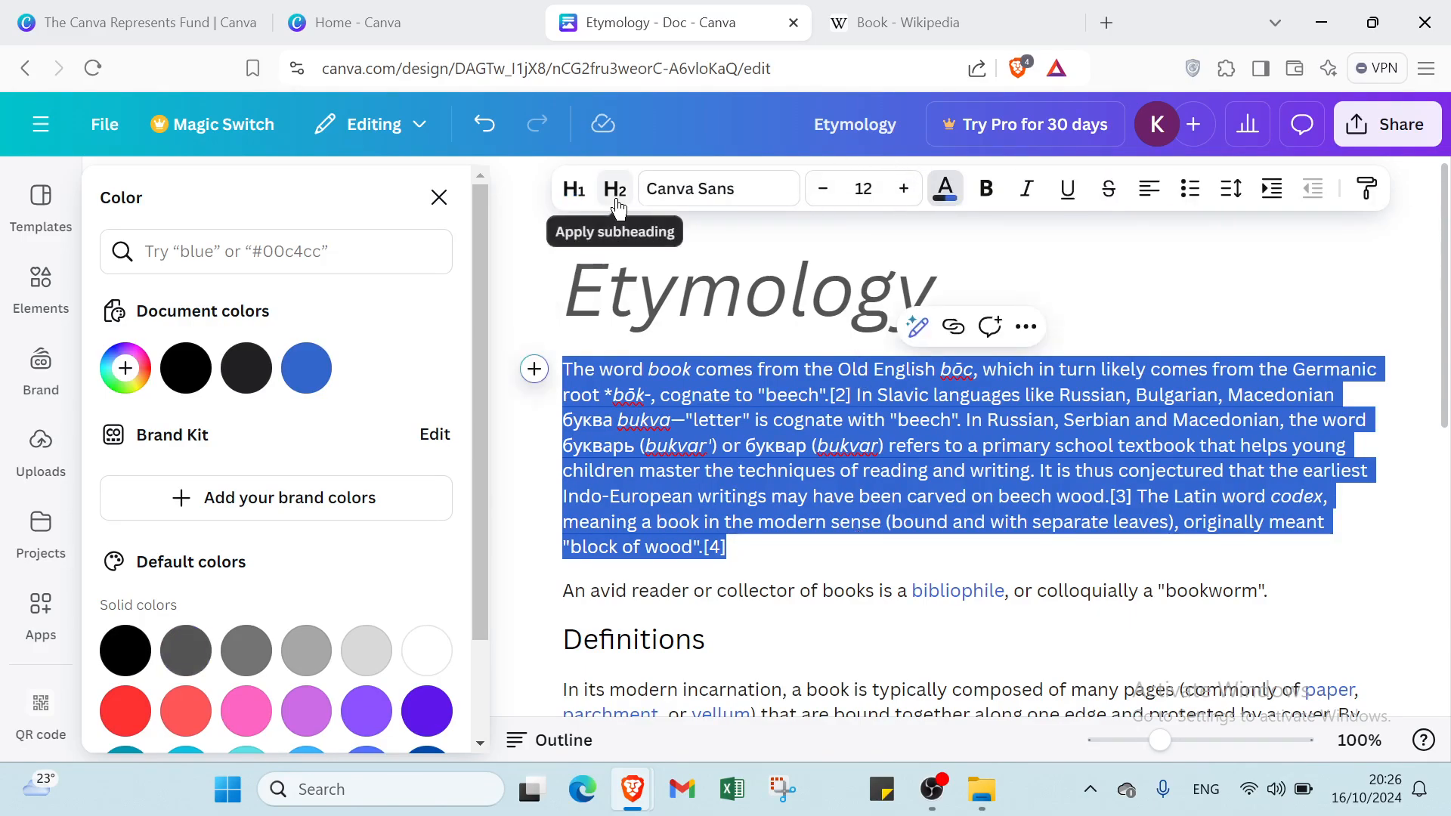
left_click(874, 189)
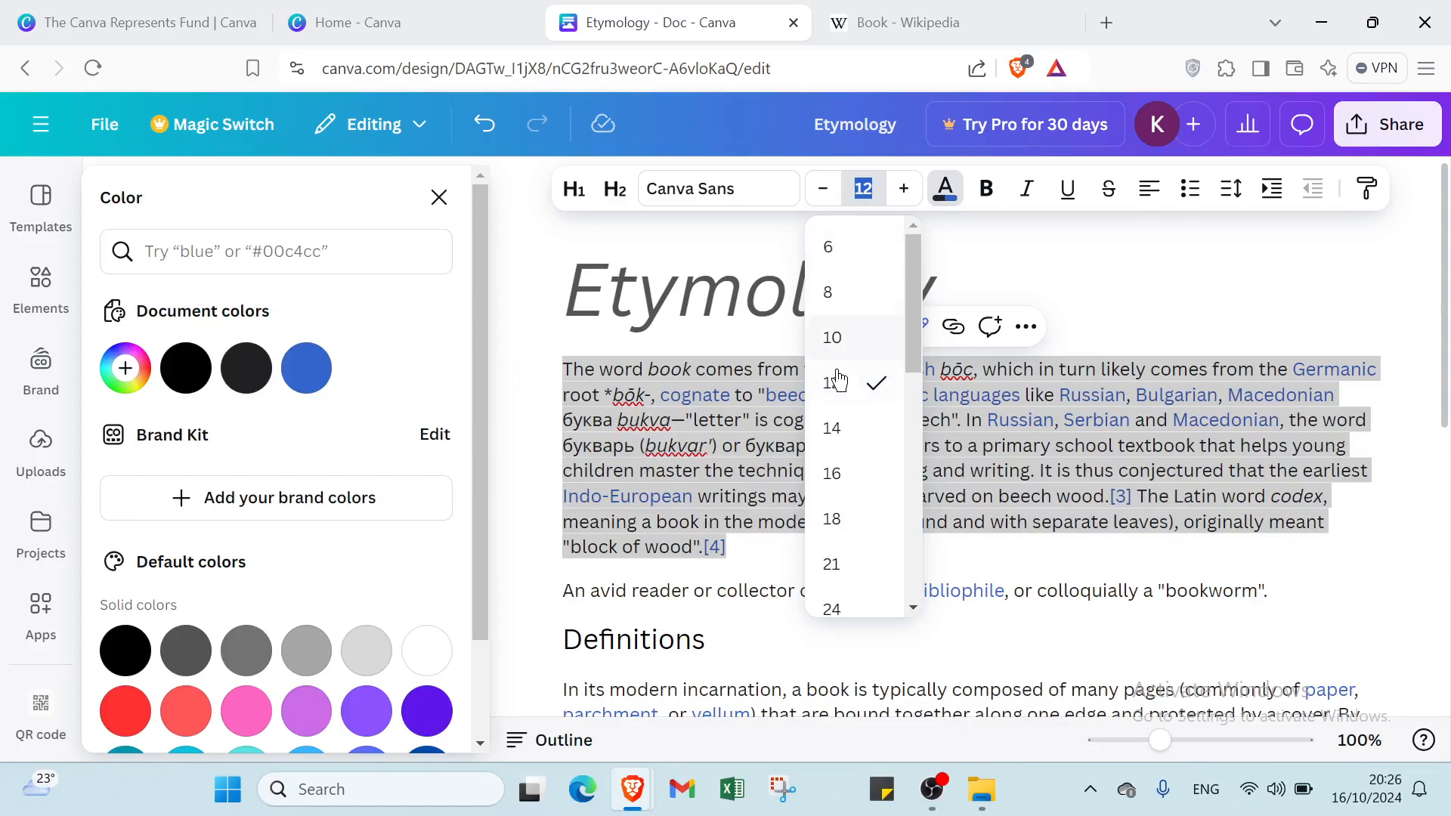
scroll(855, 472, "down", 3)
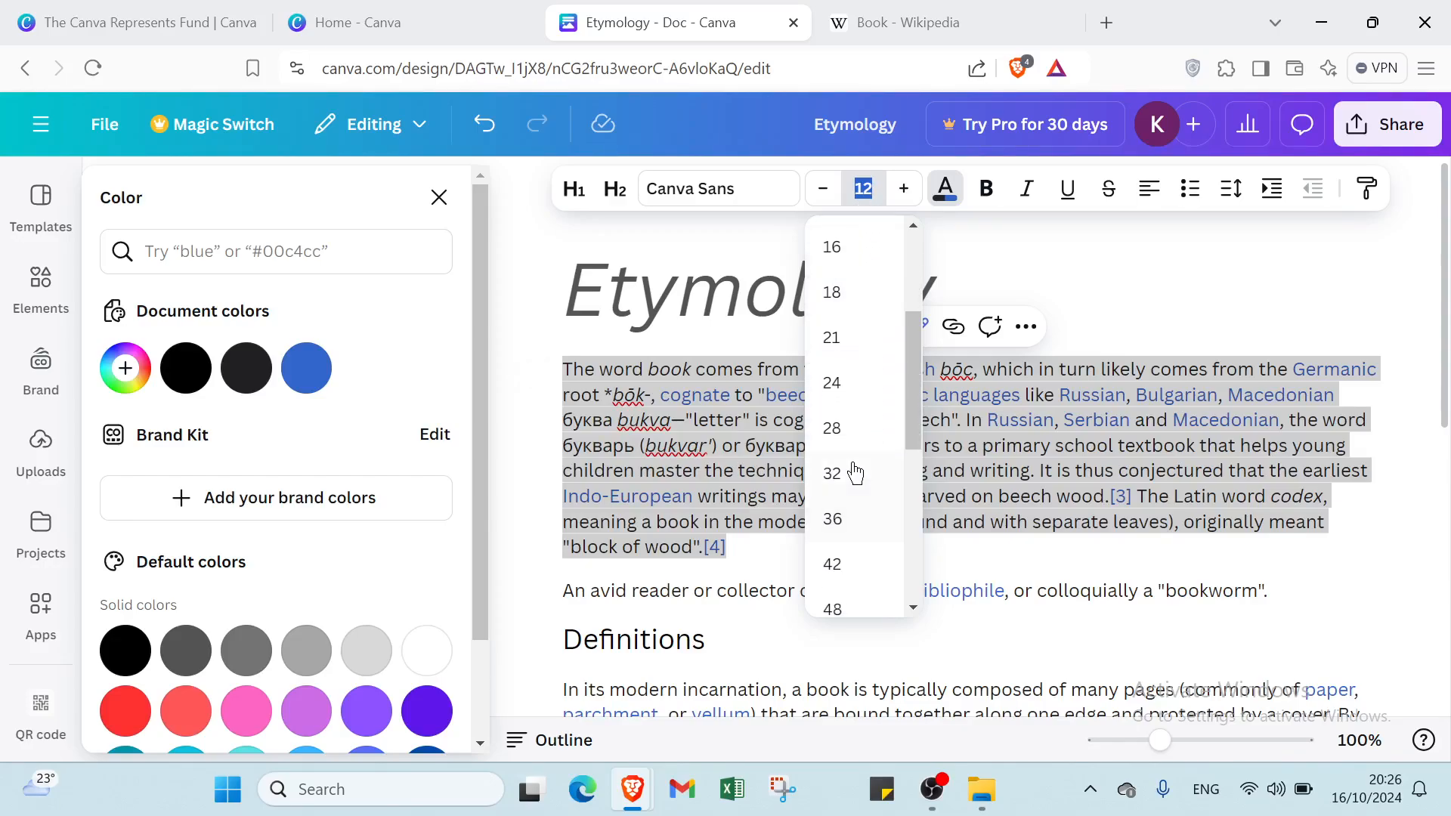
left_click(832, 384)
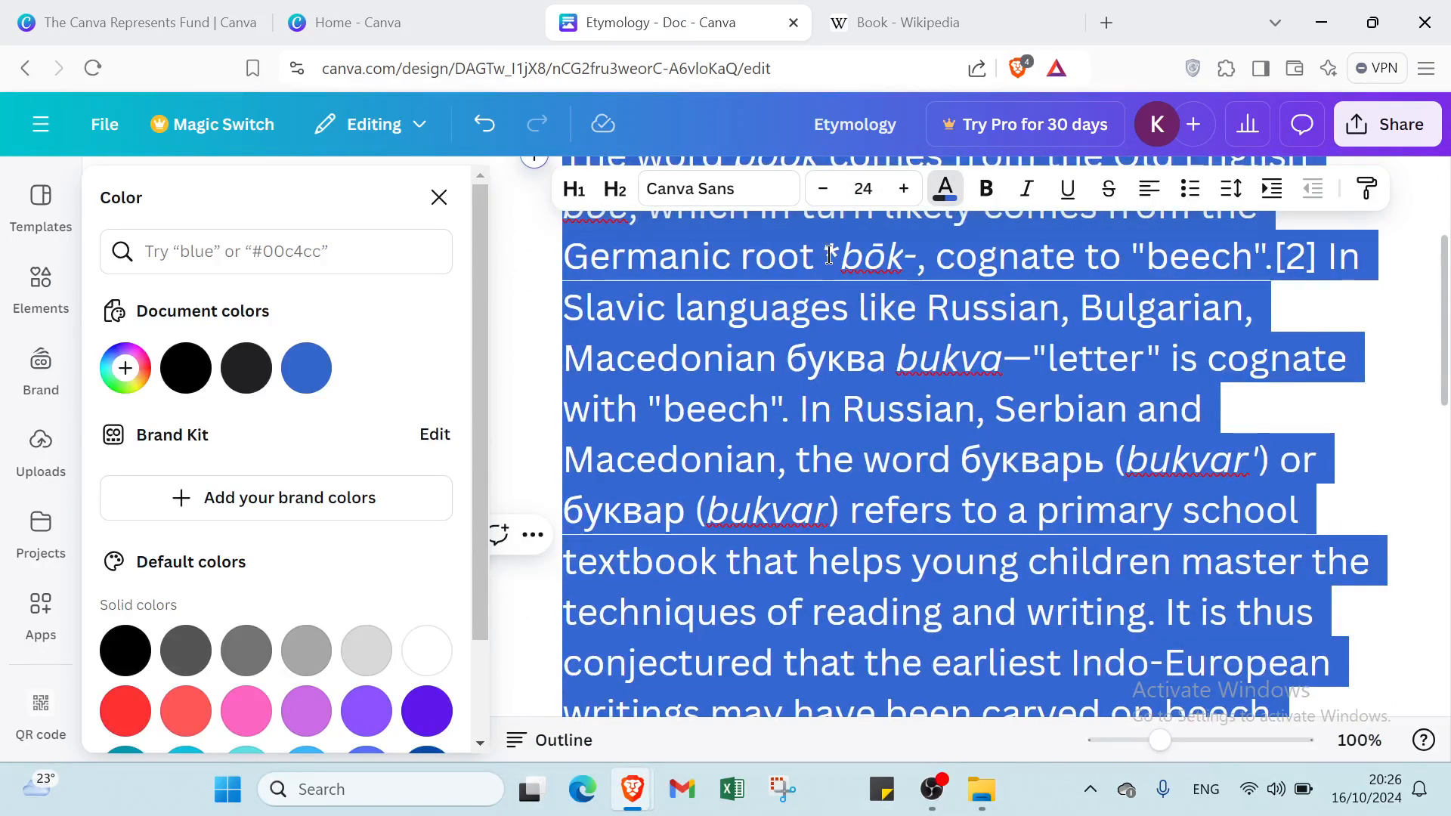
left_click(878, 189)
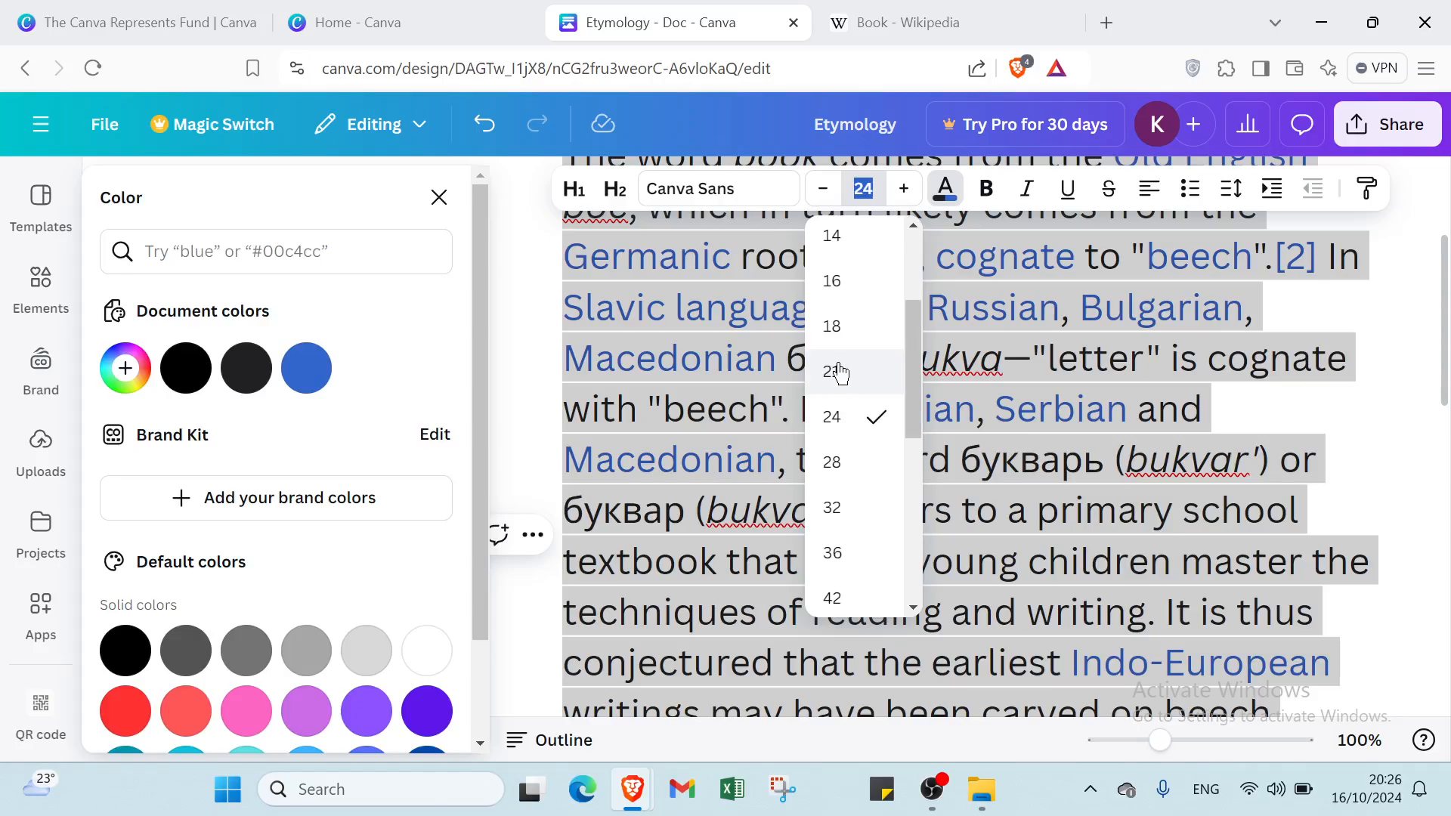
left_click(839, 372)
left_click(863, 188)
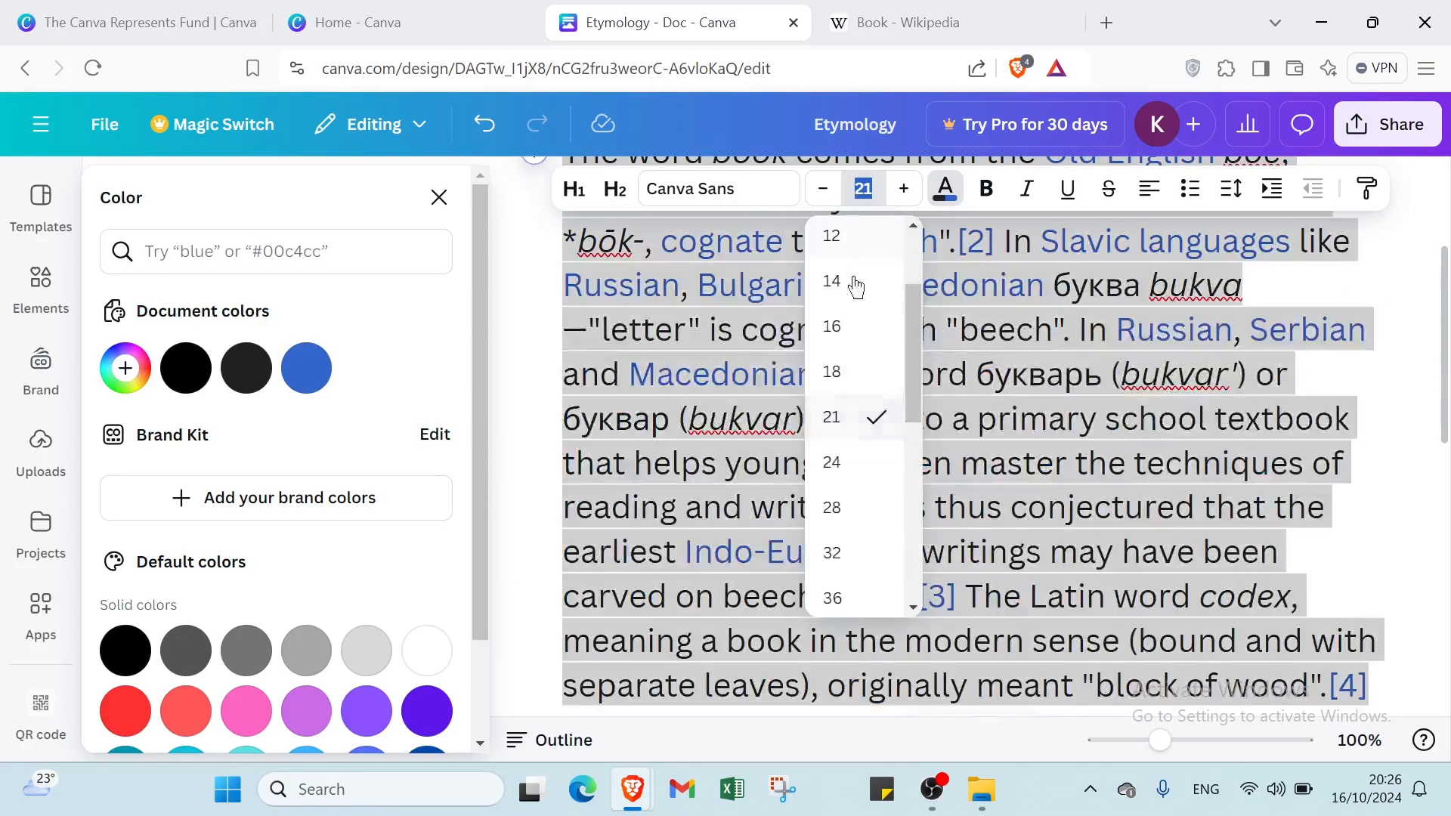
left_click(833, 372)
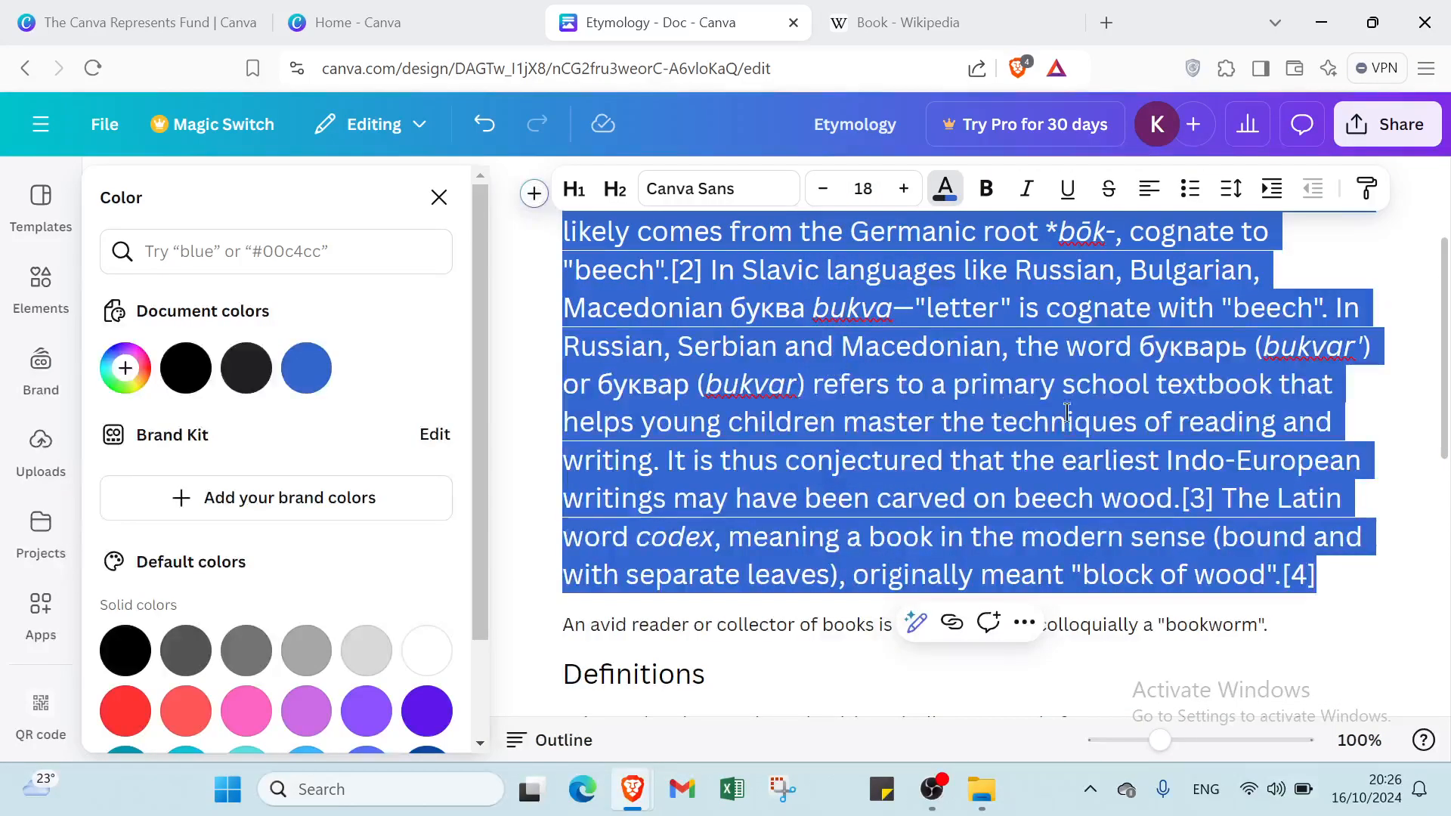
left_click(1193, 291)
Recolour both paragraphs under the "Etymology" title, including their blue link text, to black.
scroll(894, 368, "up", 3)
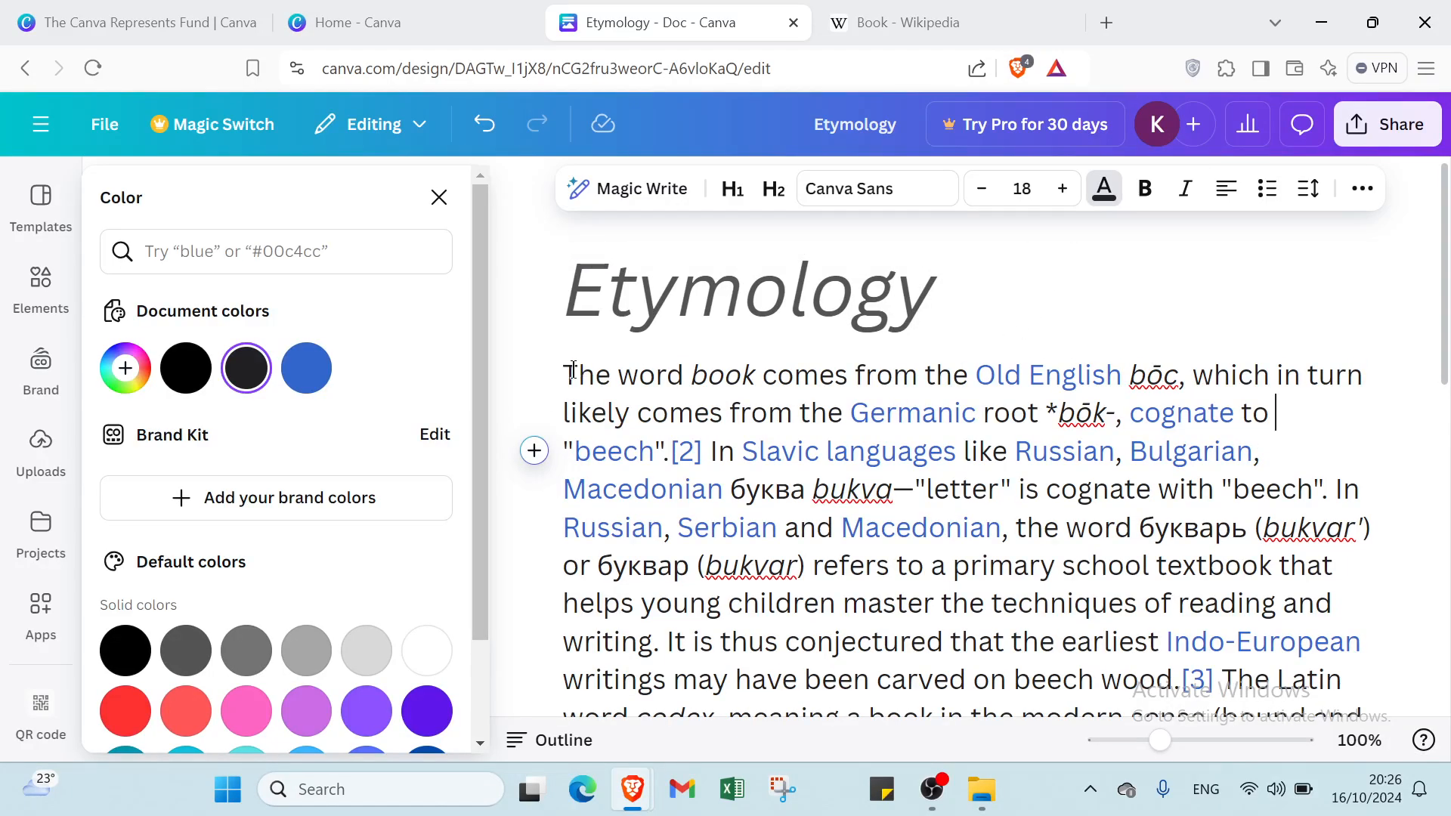
left_click_drag(559, 375, 1278, 219)
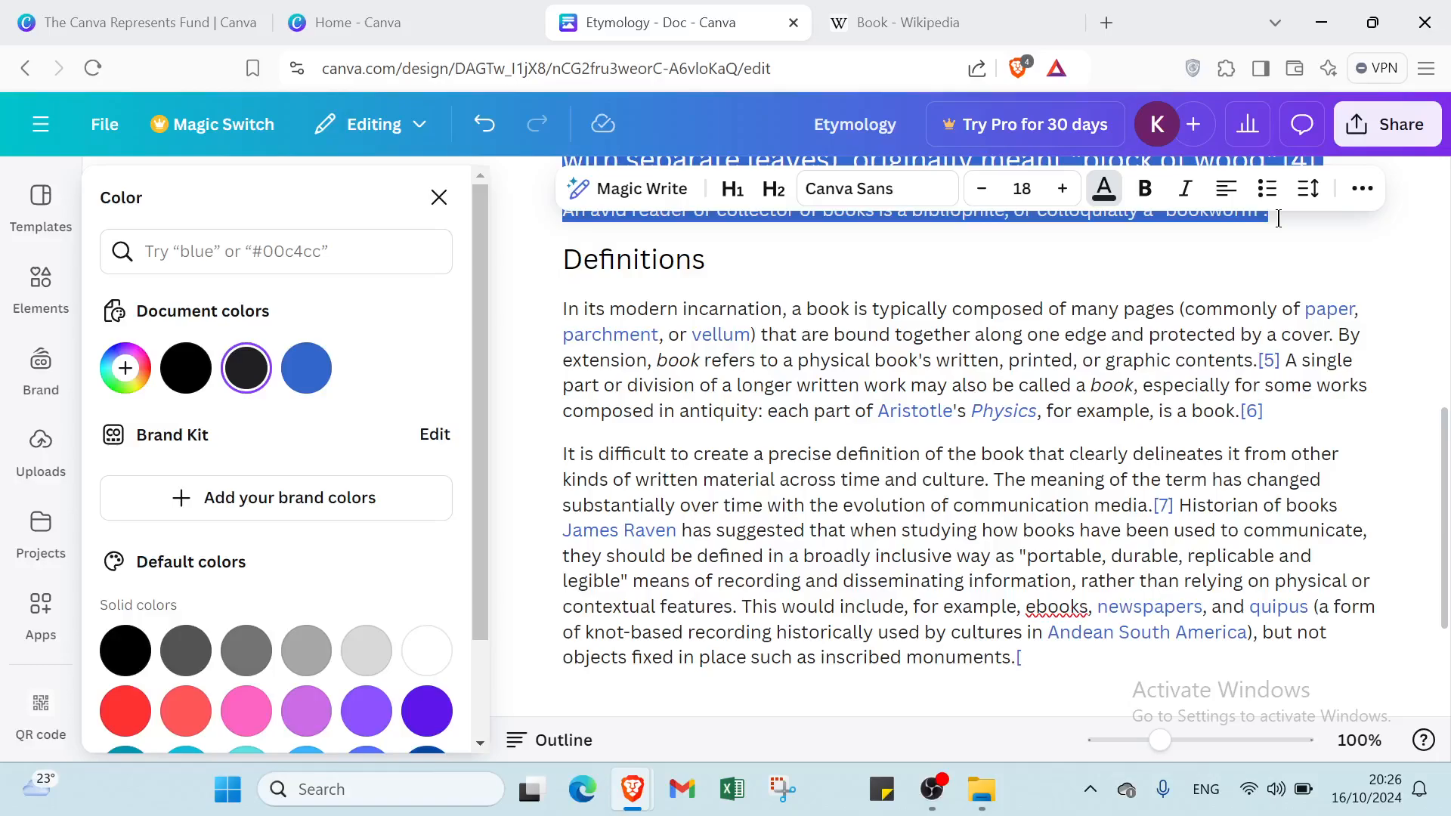
scroll(1137, 351, "up", 5)
scroll(1137, 351, "down", 5)
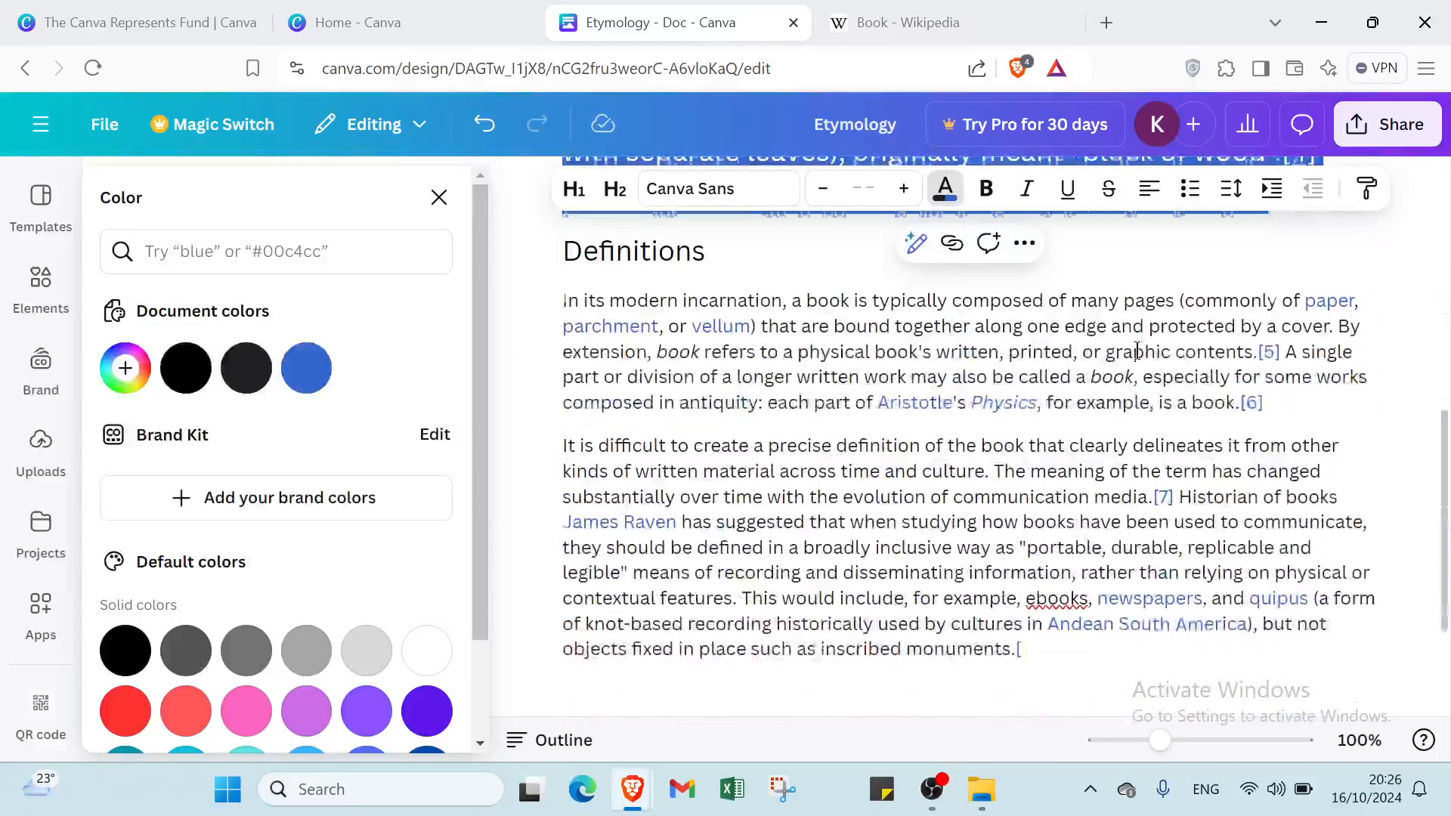
scroll(1136, 351, "up", 4)
scroll(1225, 421, "up", 4)
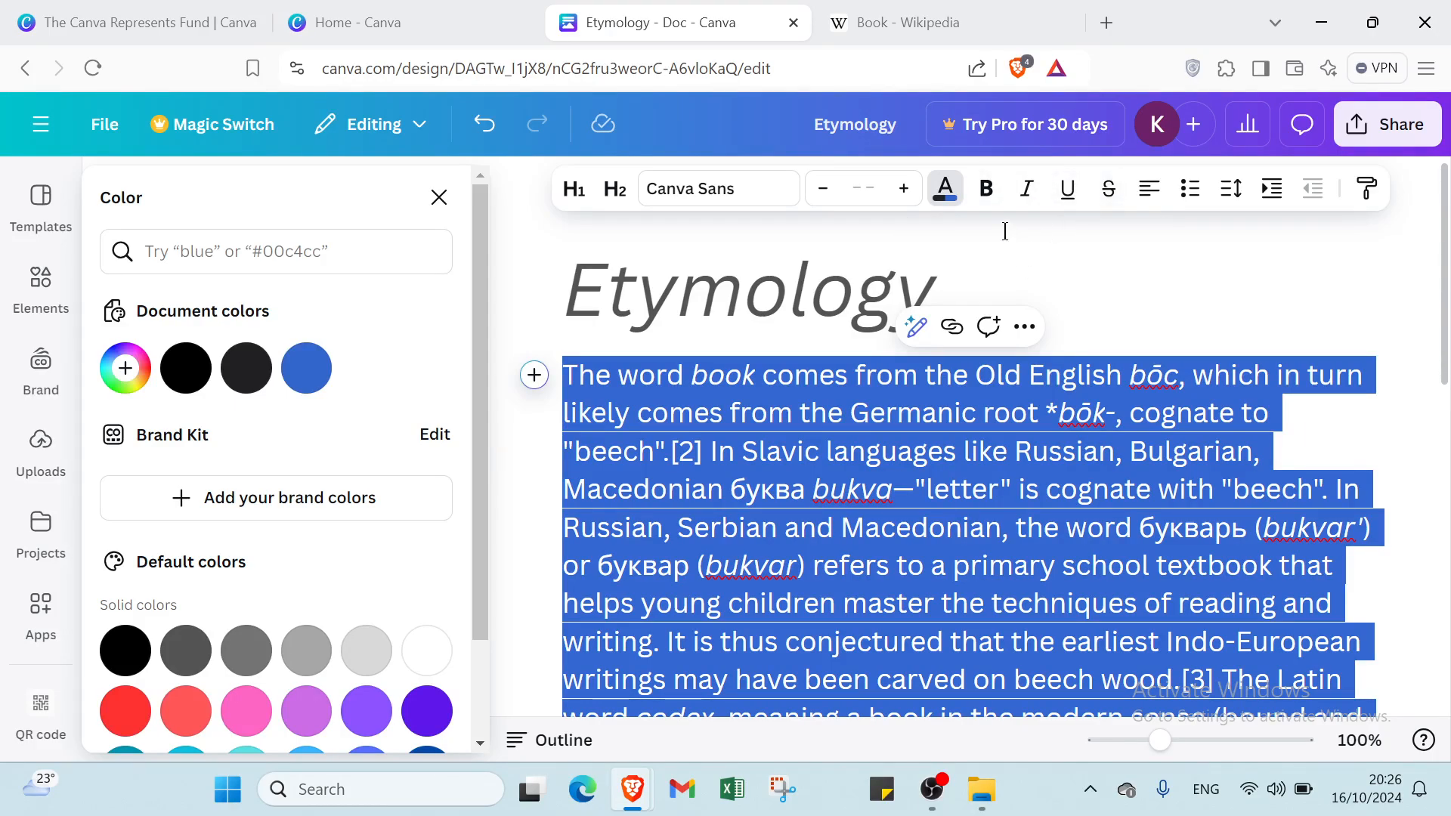
left_click(945, 189)
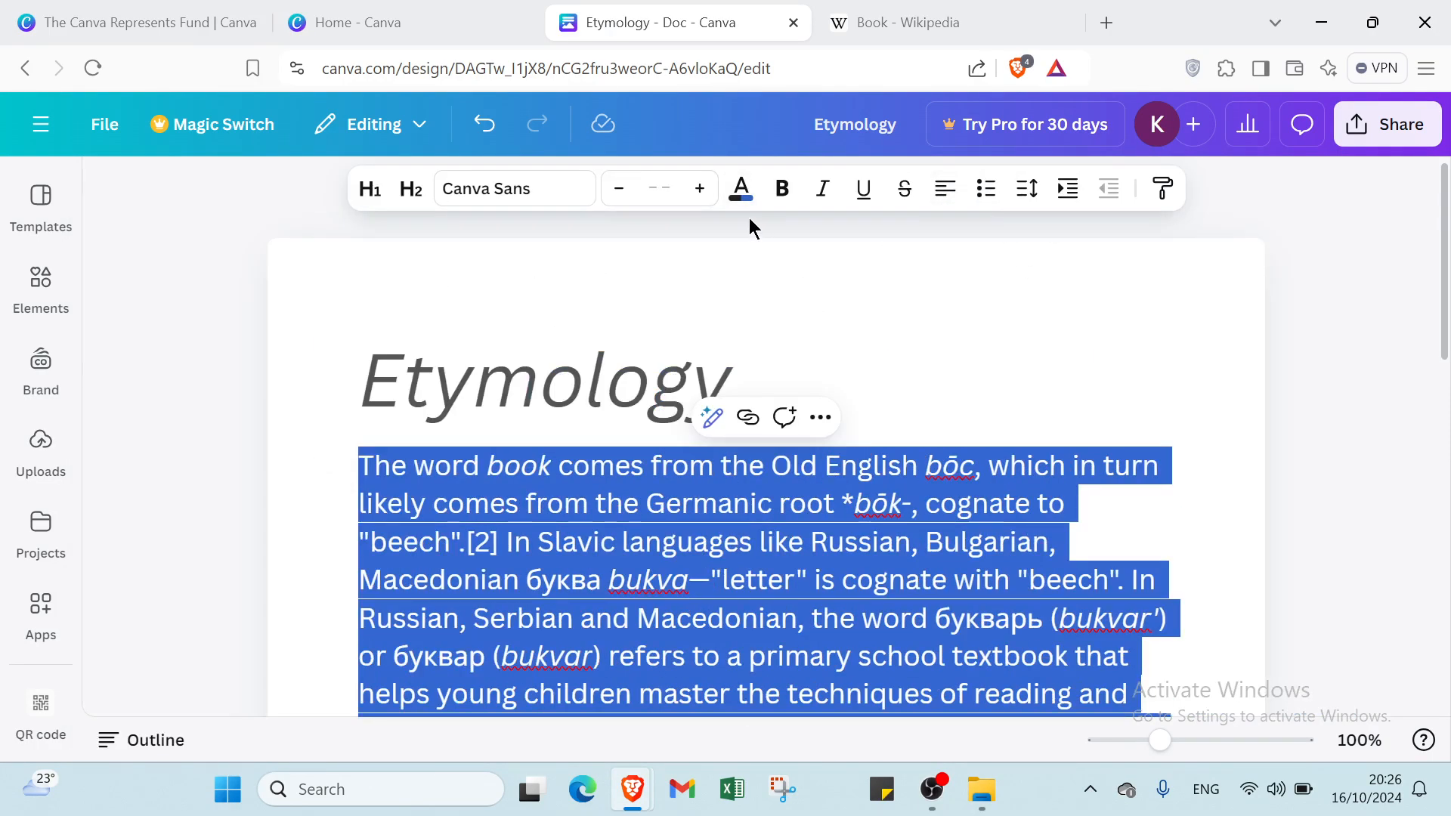
left_click(741, 189)
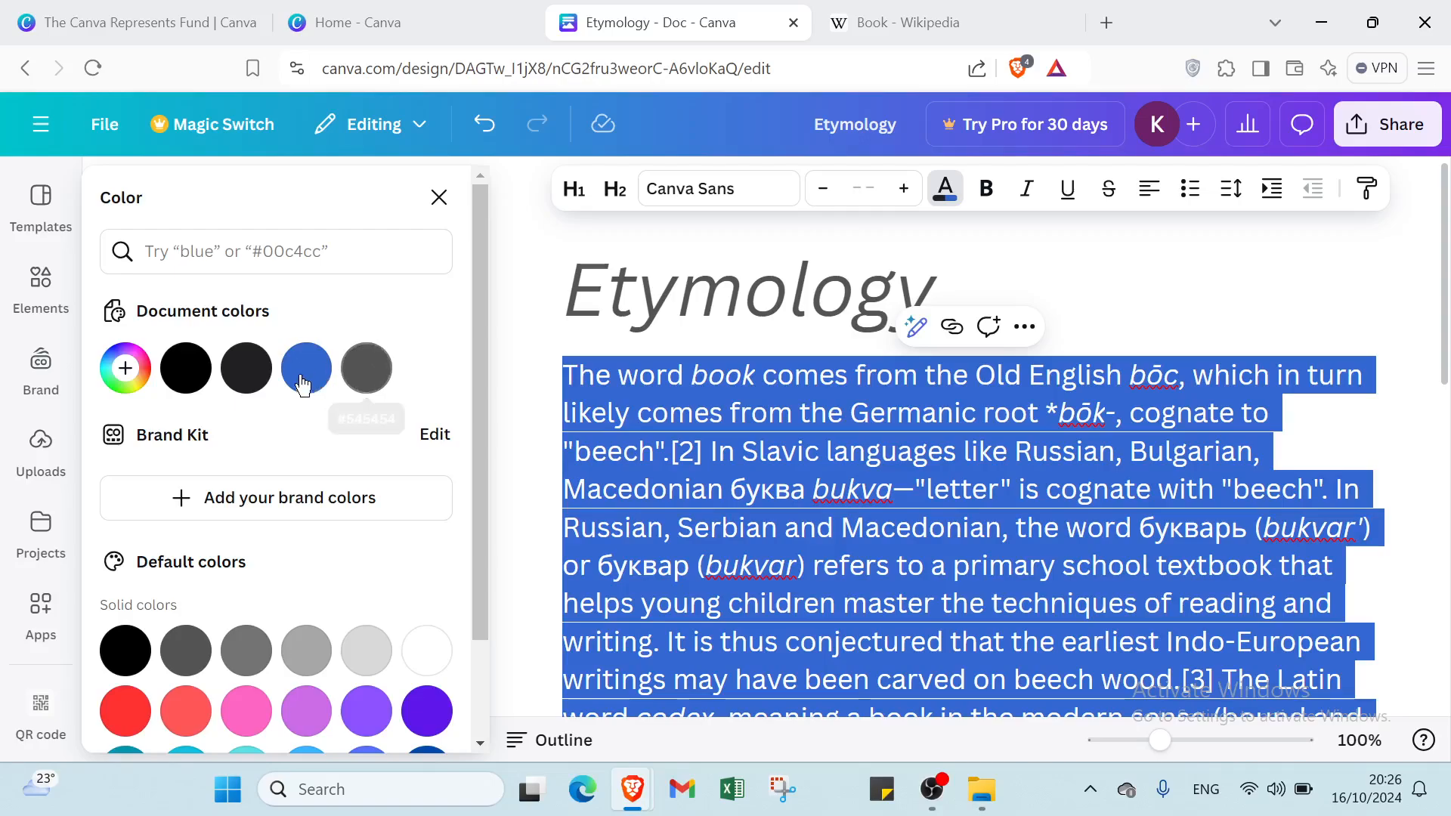
left_click(205, 370)
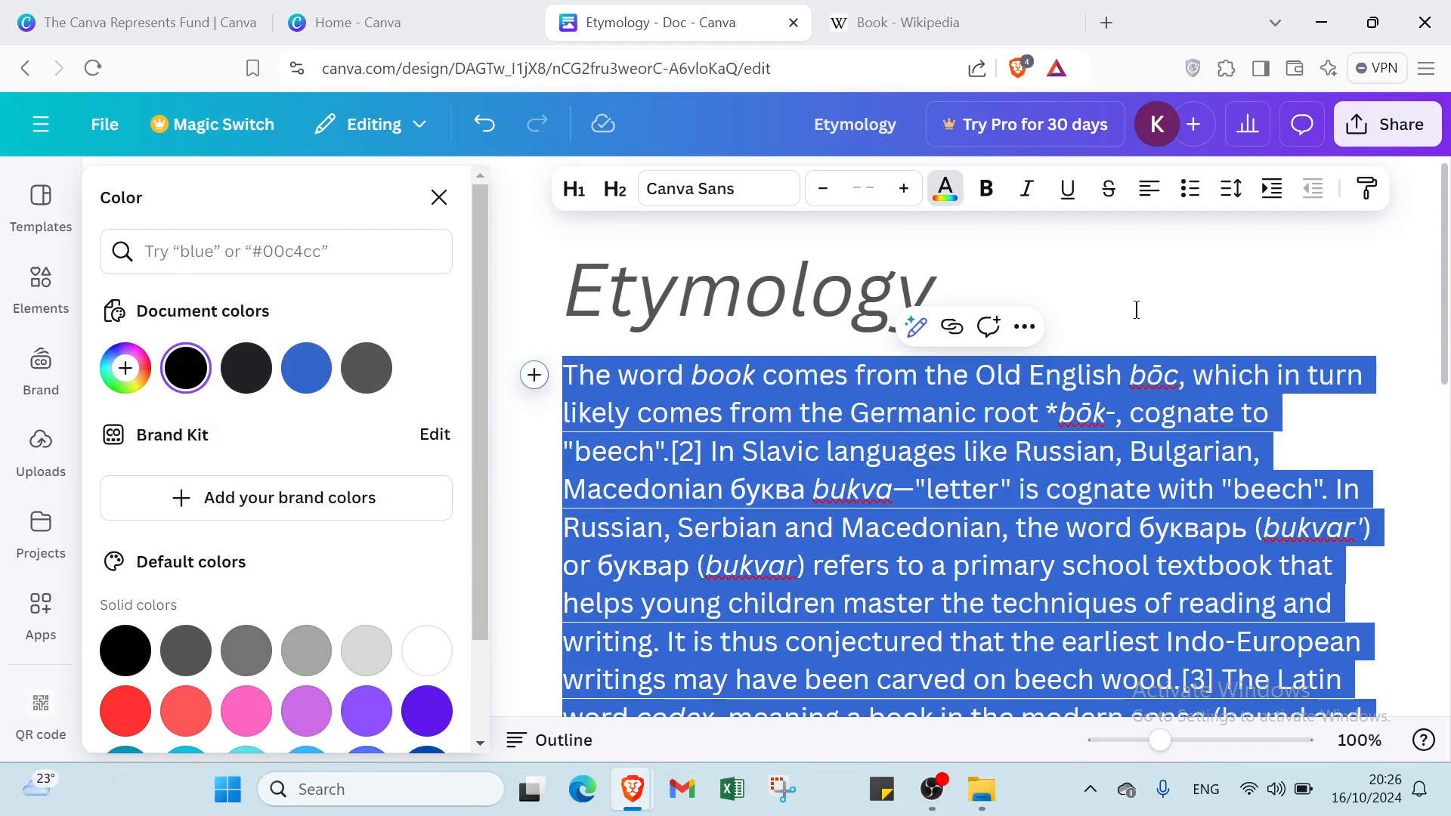
left_click(933, 292)
Delete the sentence about an avid reader or collector of books above the "Definitions" heading.
scroll(1023, 403, "down", 3)
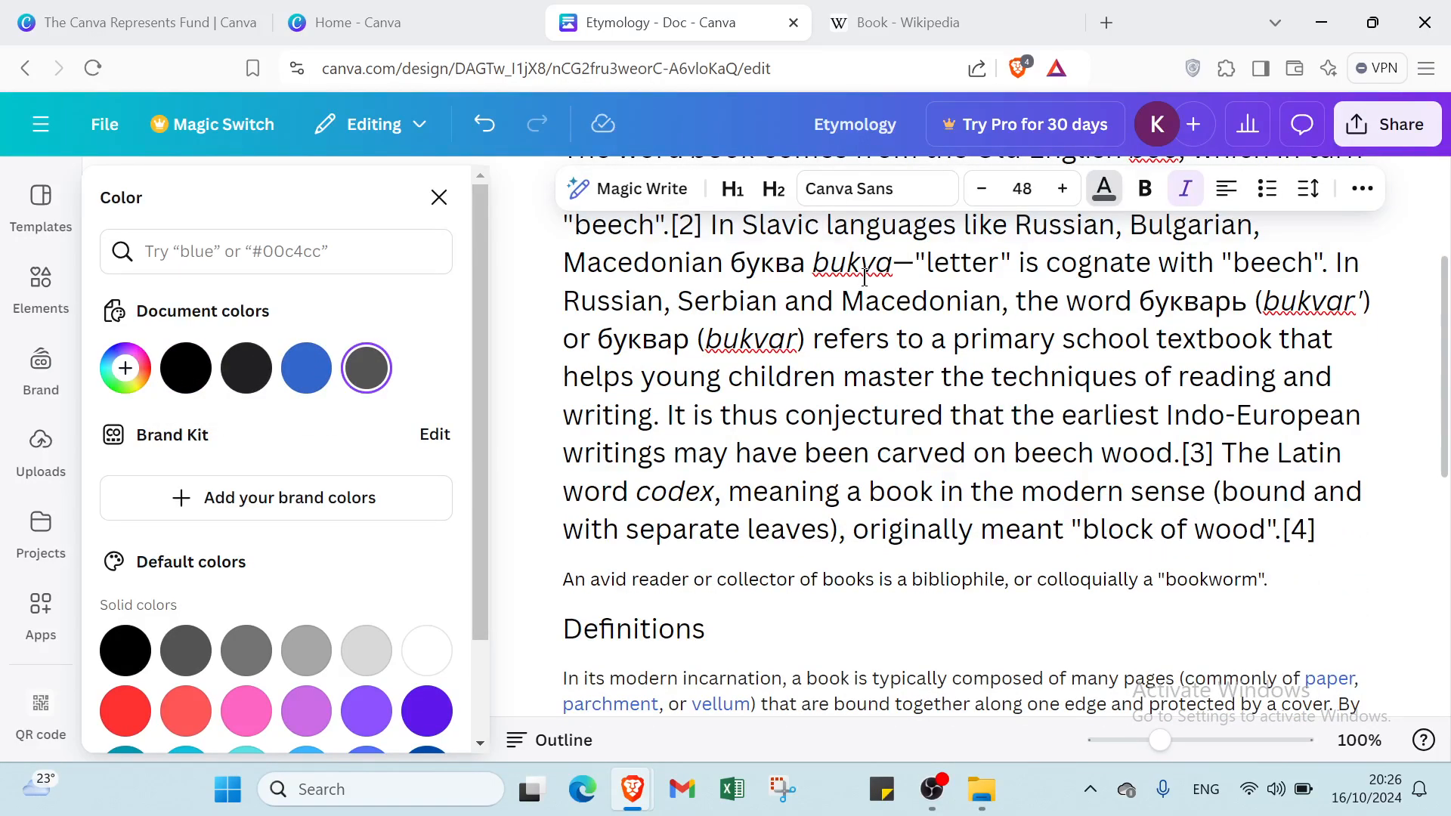
scroll(863, 289, "up", 2)
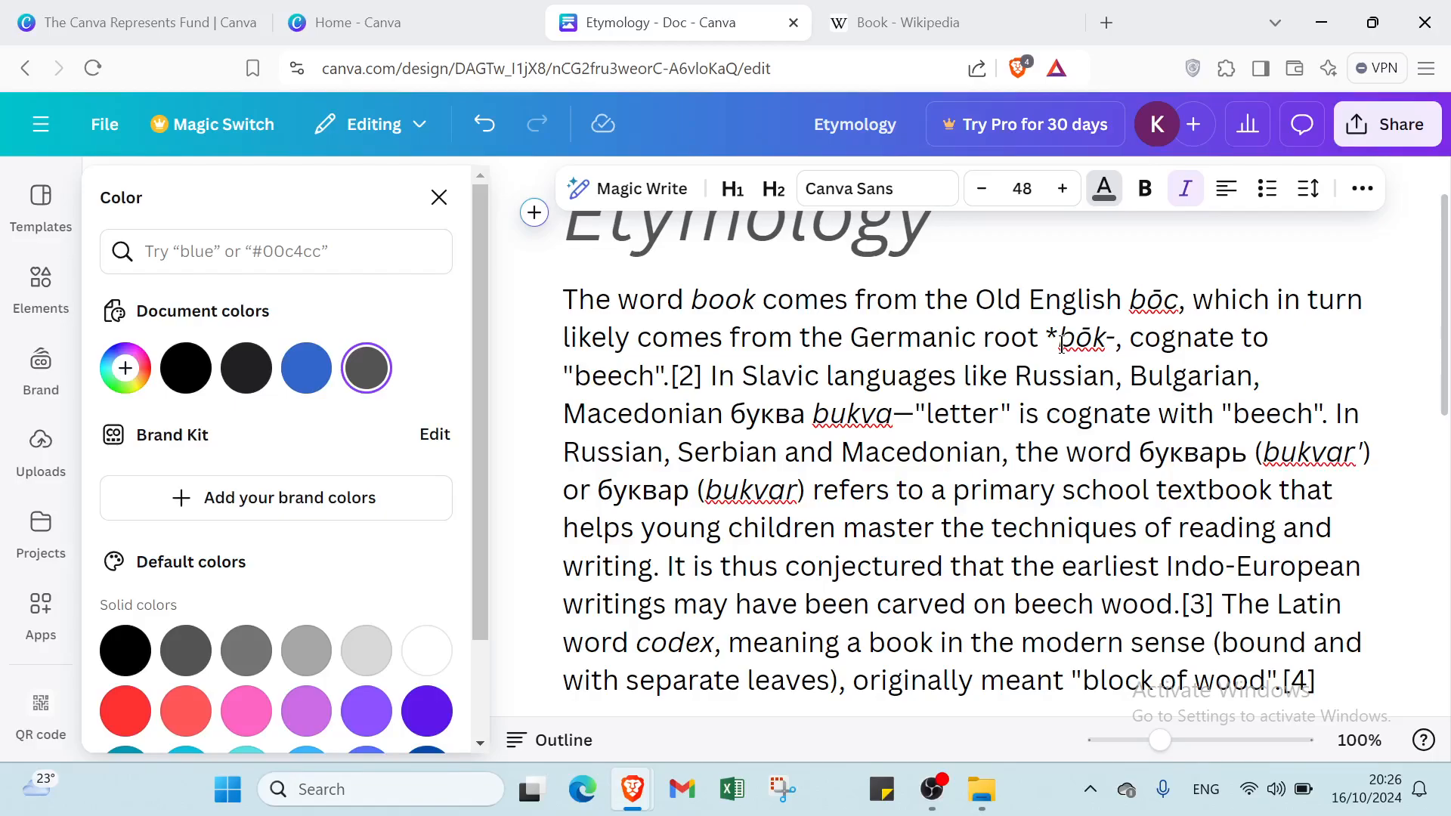
scroll(1062, 345, "down", 6)
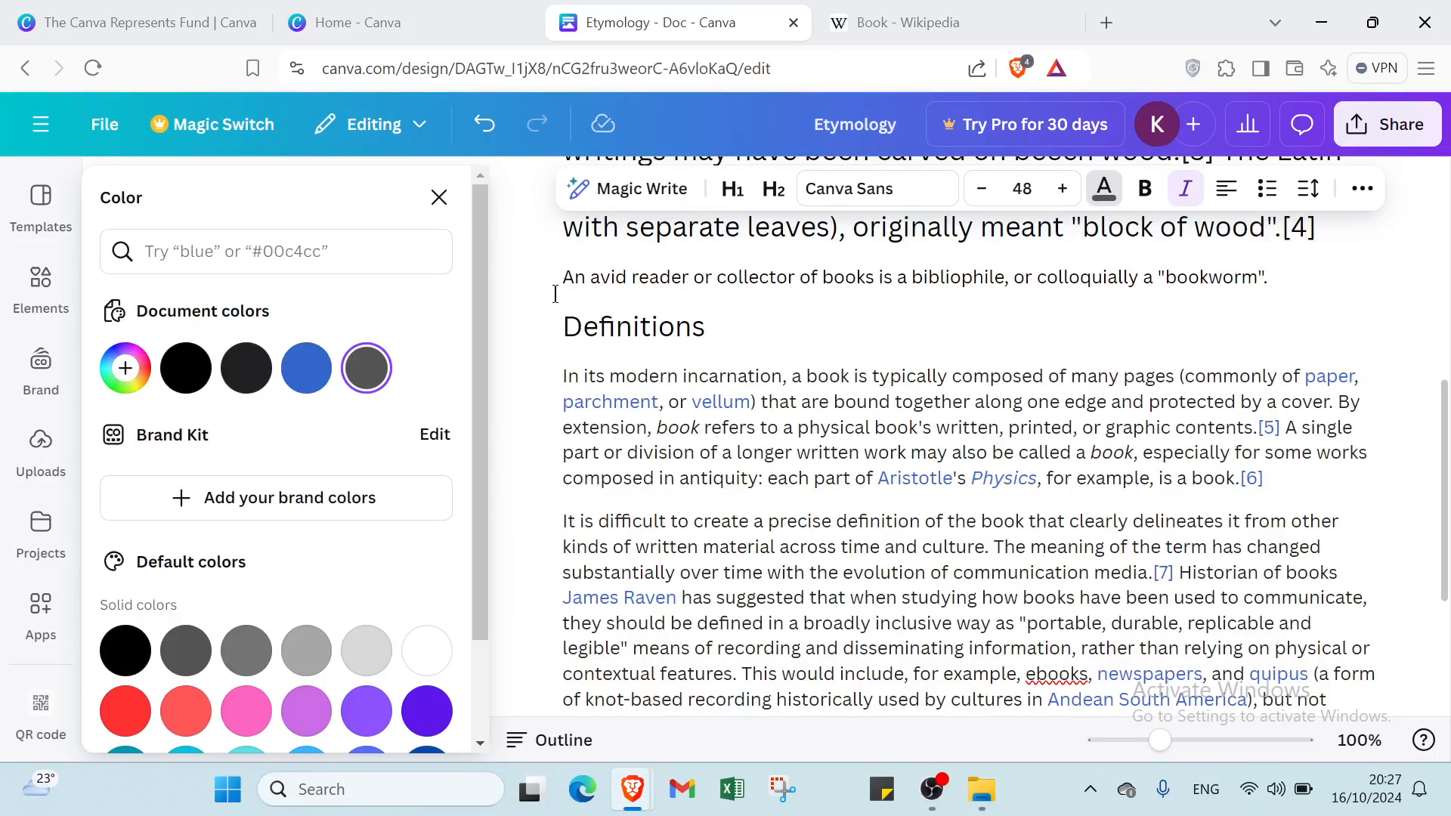
left_click_drag(565, 280, 1276, 277)
key("BackSpace")
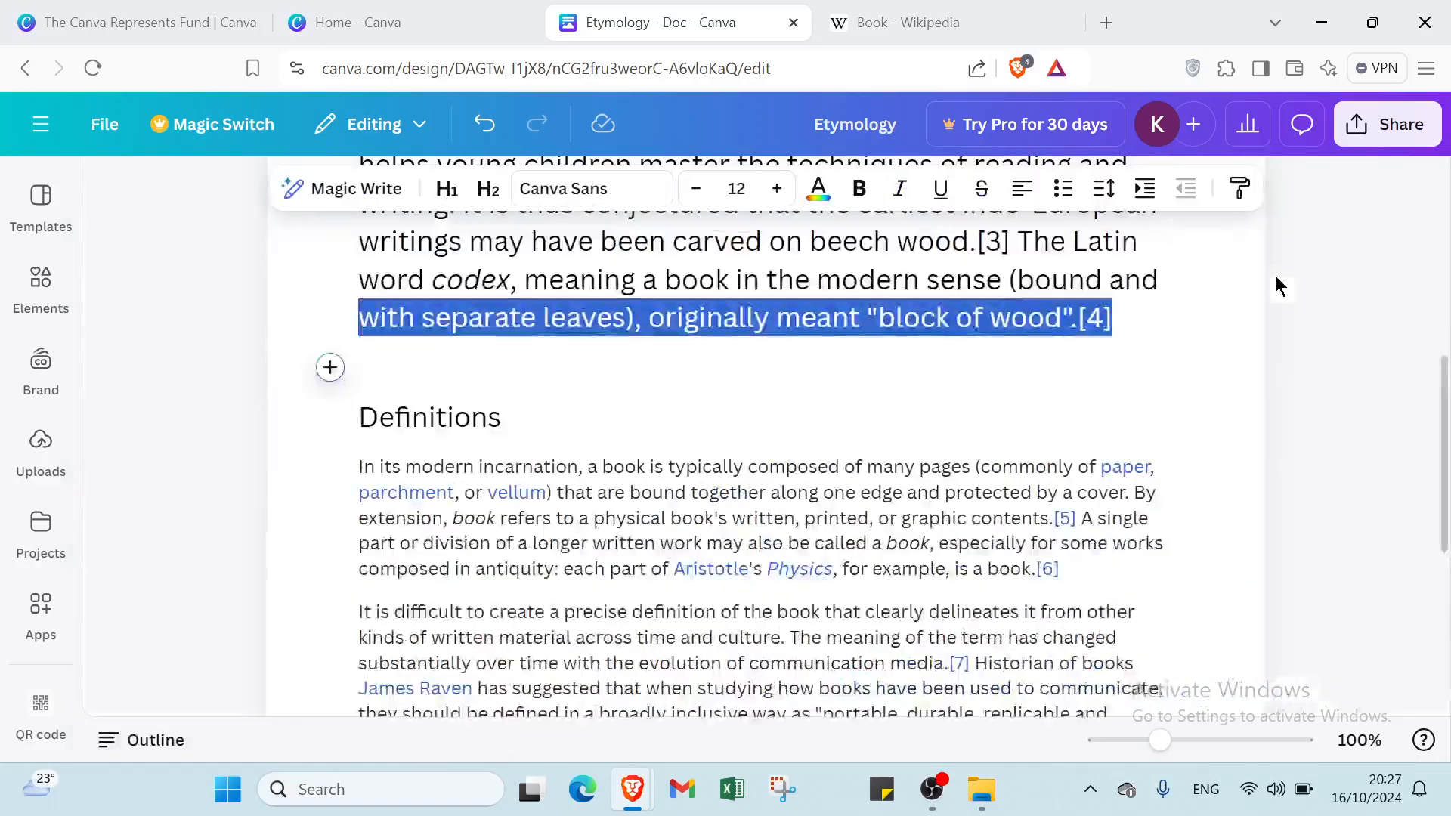
double_click(991, 408)
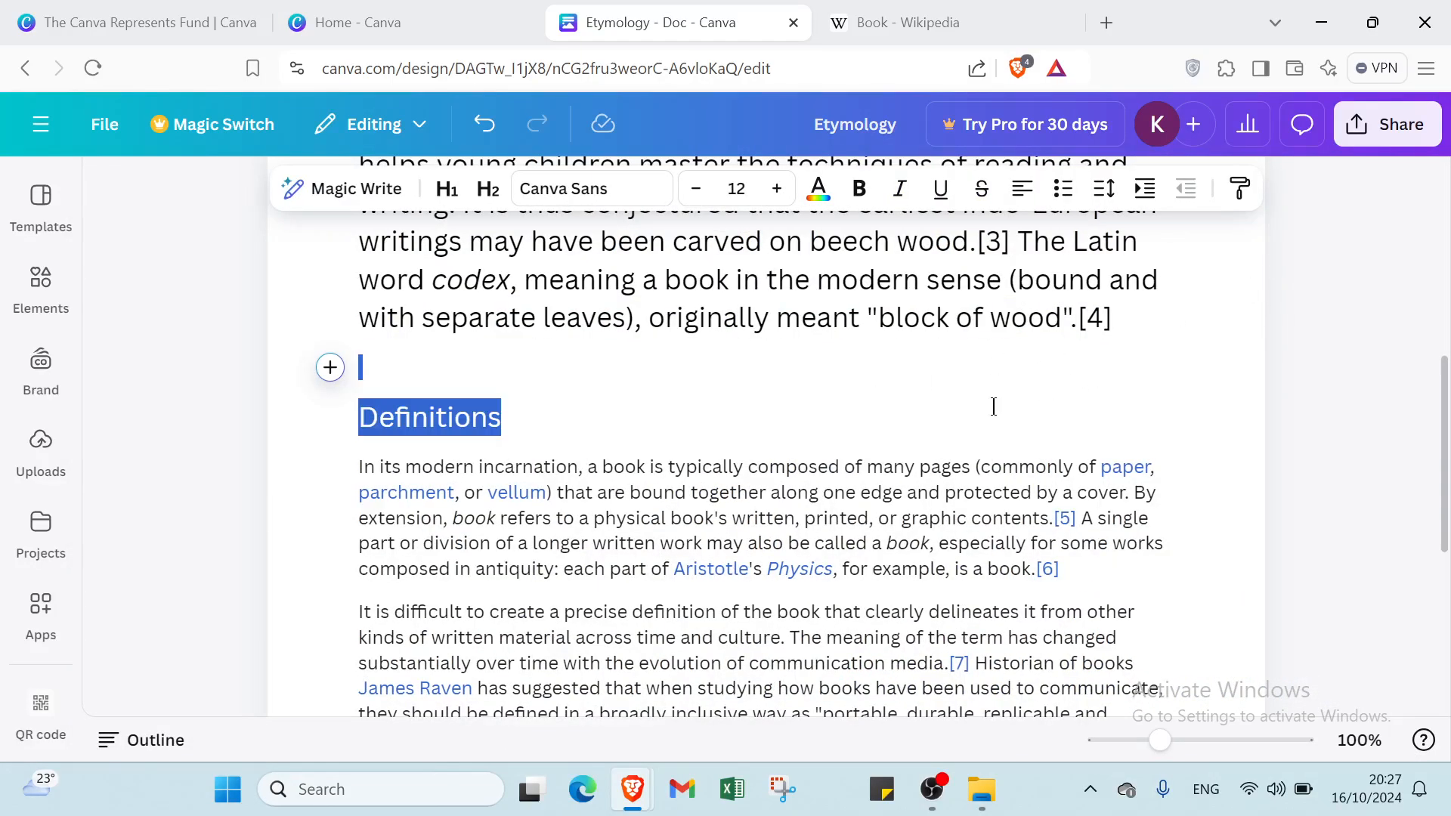
left_click(583, 409)
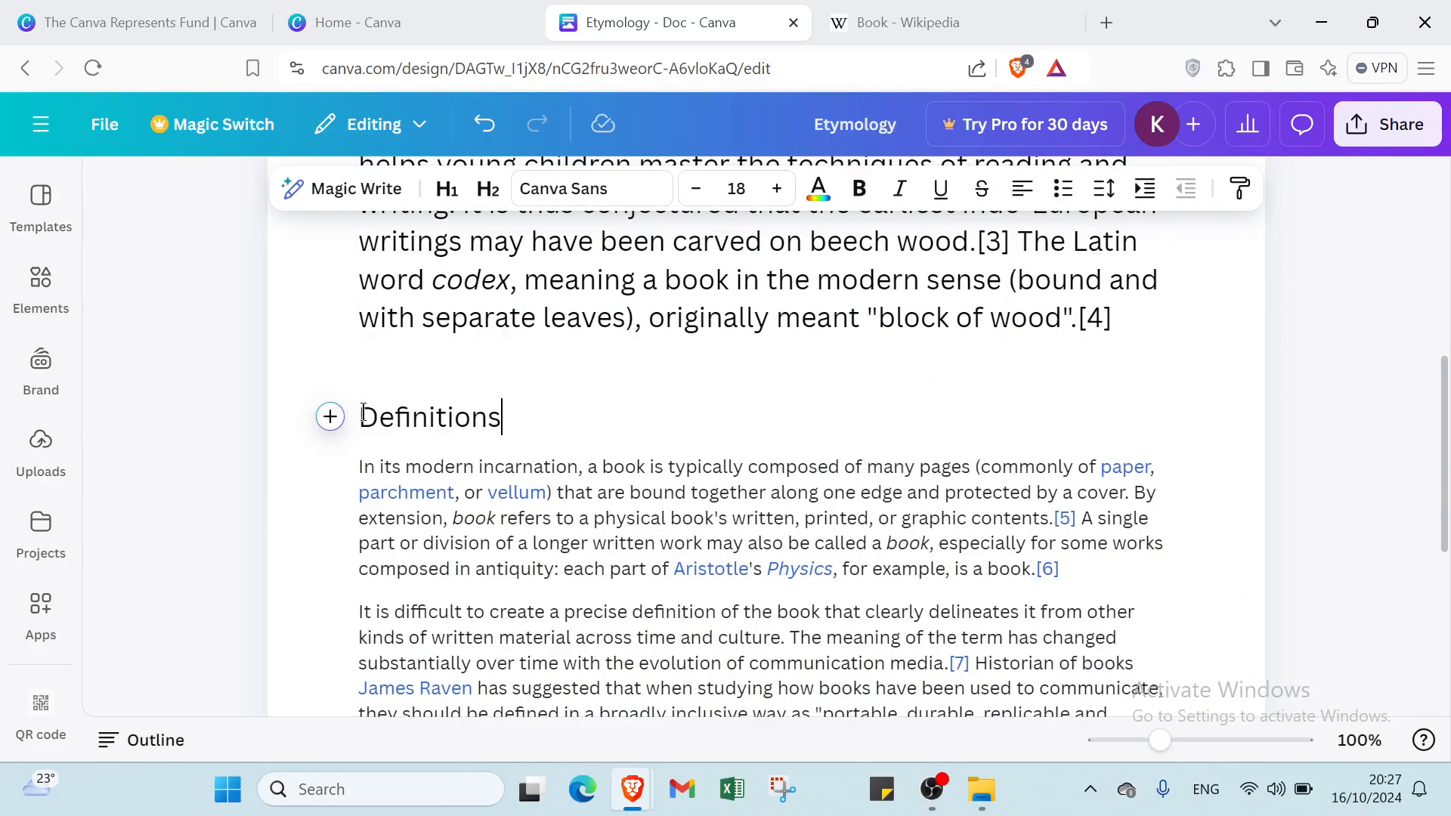
Apply the subheading style to the "Definitions" heading and set its font size to 32.
left_click_drag(366, 415, 503, 422)
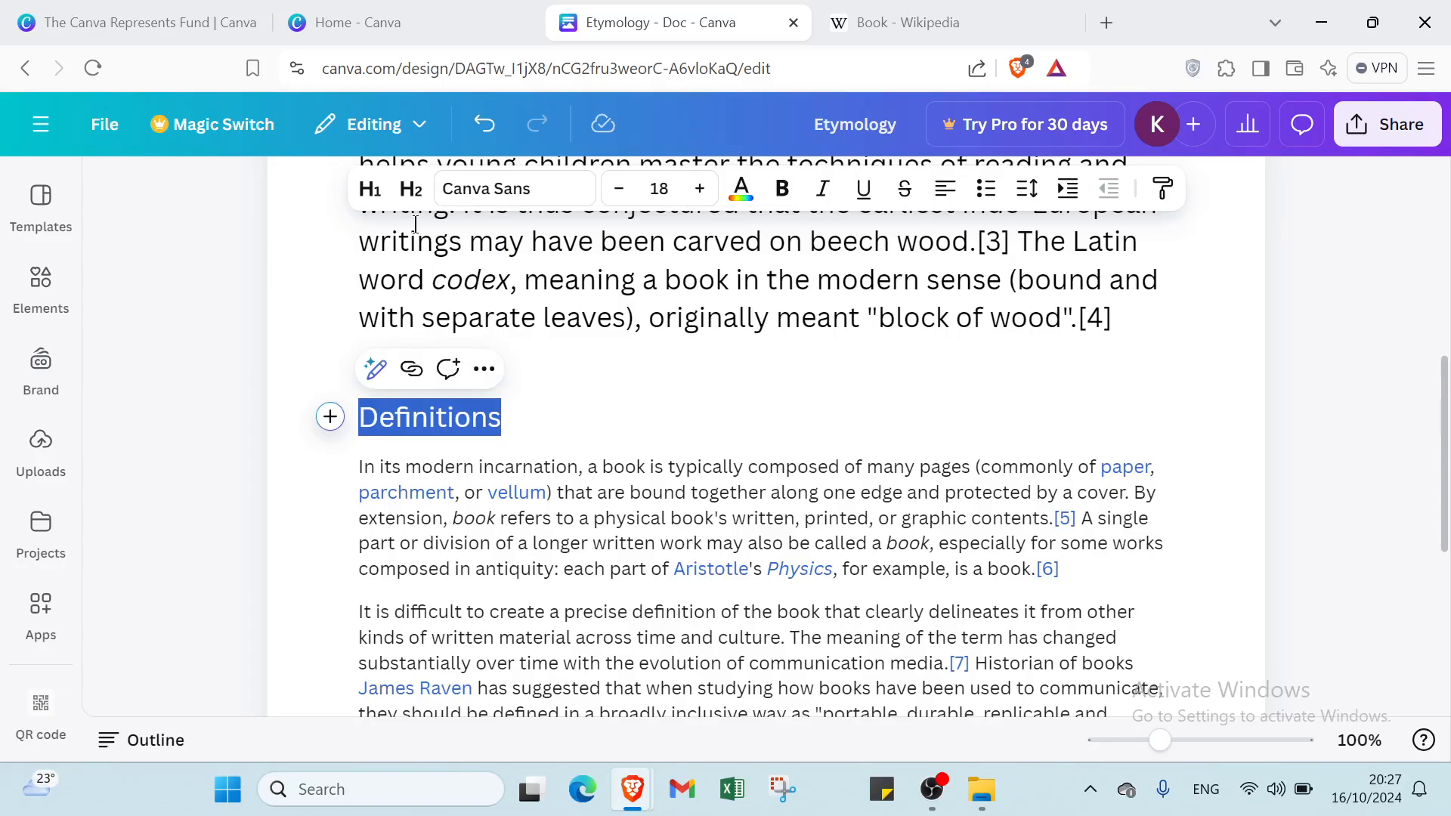
left_click(411, 189)
scroll(566, 286, "up", 1)
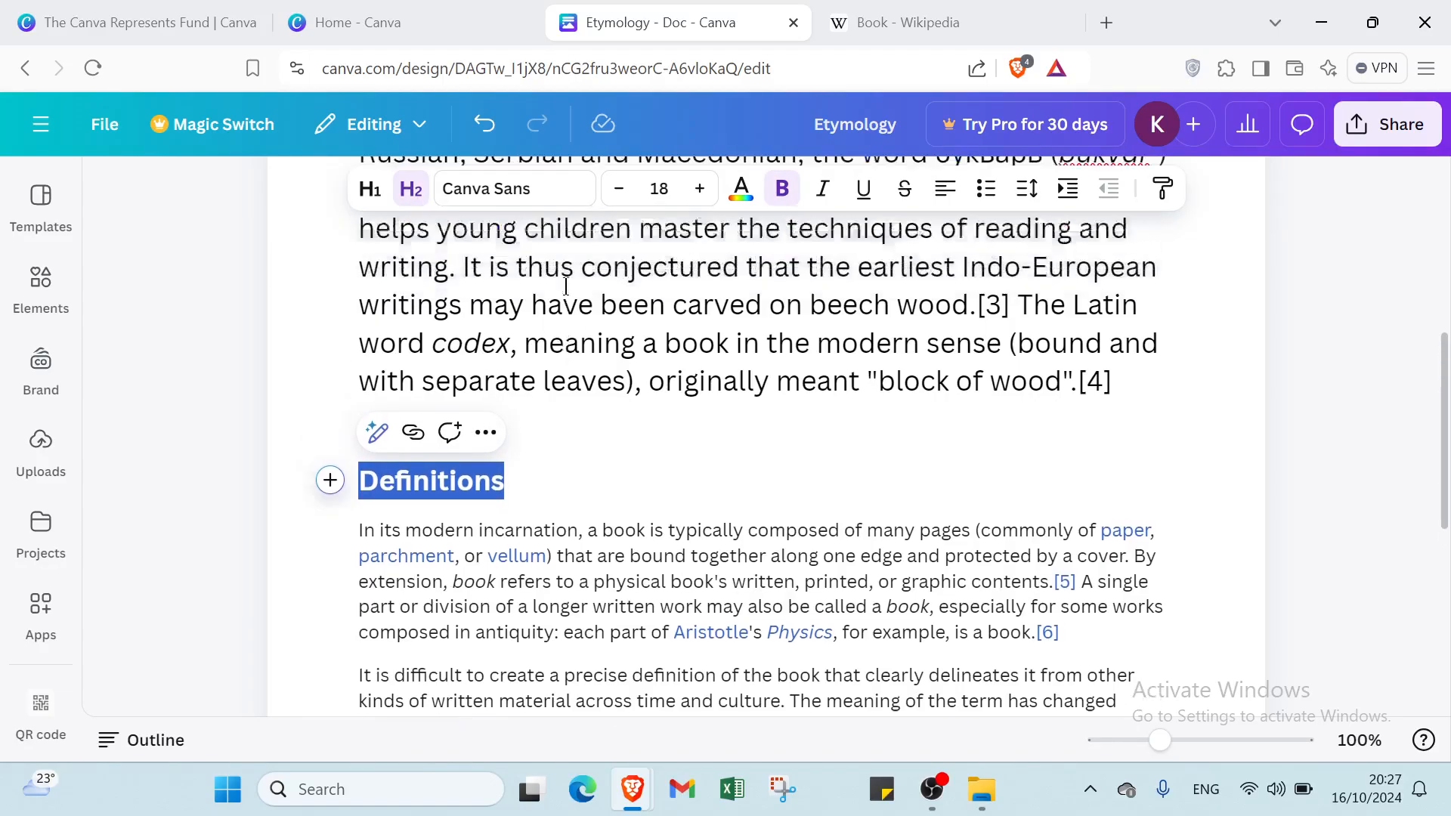
scroll(566, 287, "up", 5)
left_click(660, 189)
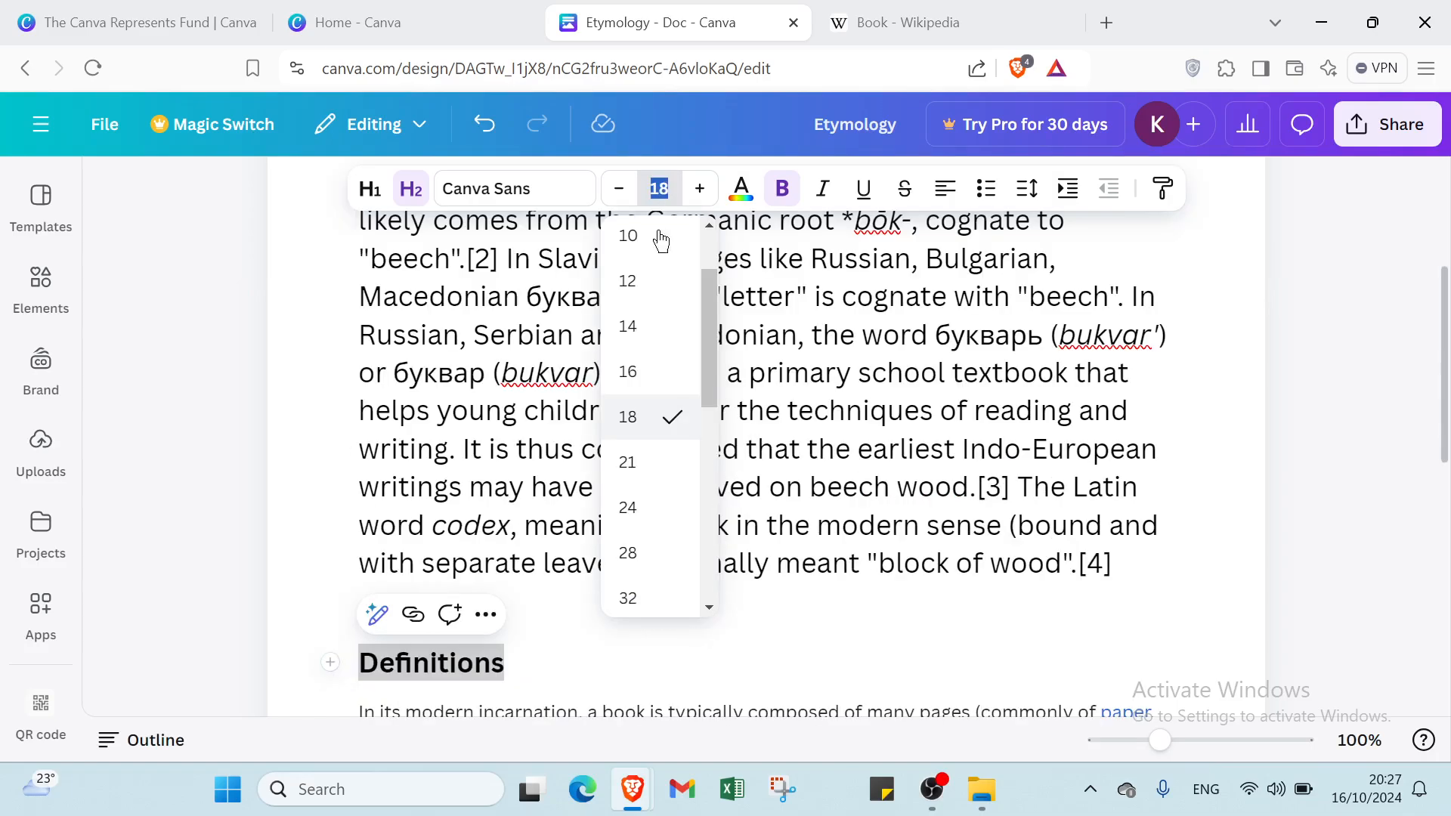
scroll(638, 532, "down", 1)
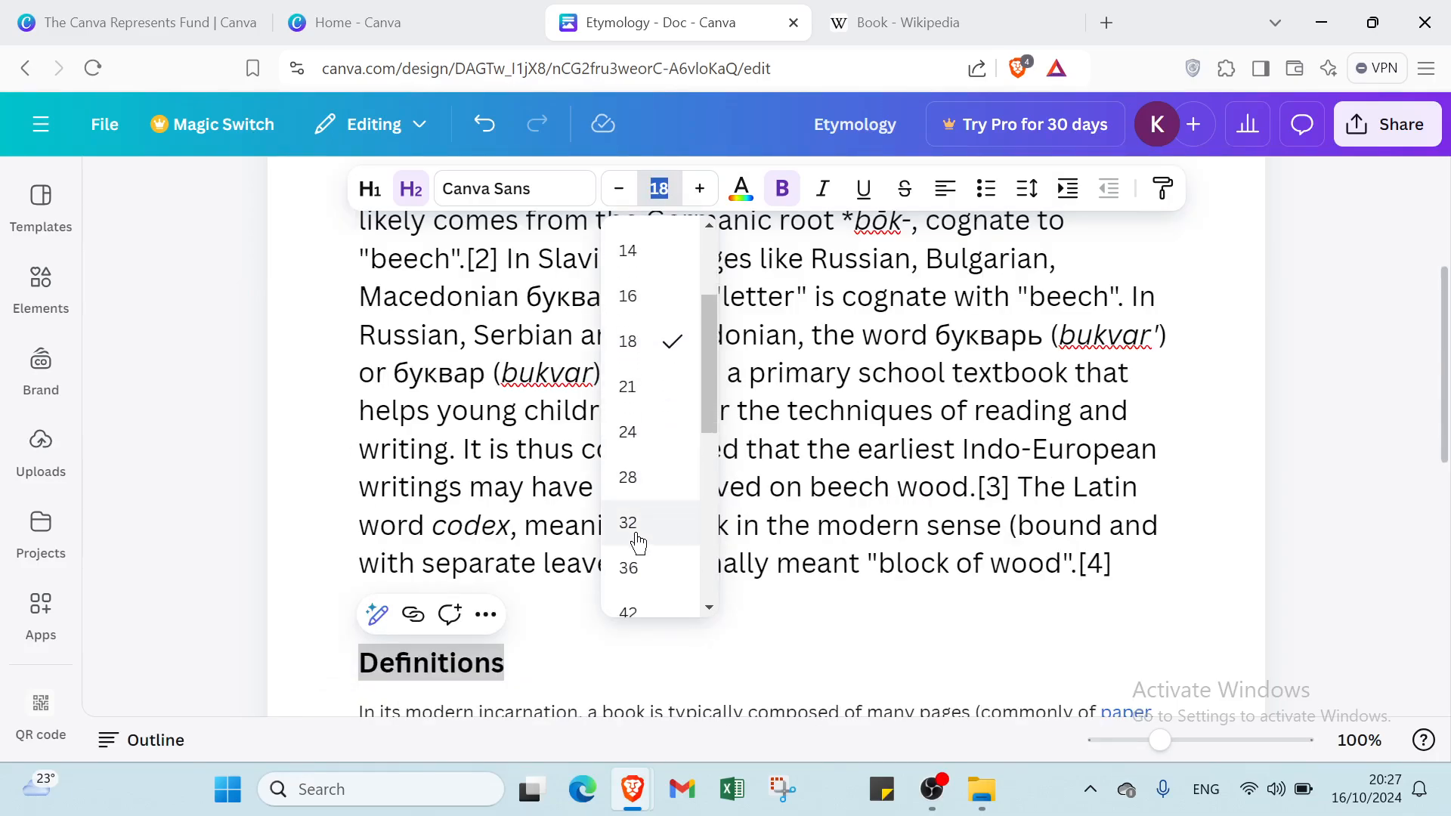
left_click(628, 523)
Set the font size of the "Etymology" title to 32.
scroll(622, 527, "up", 4)
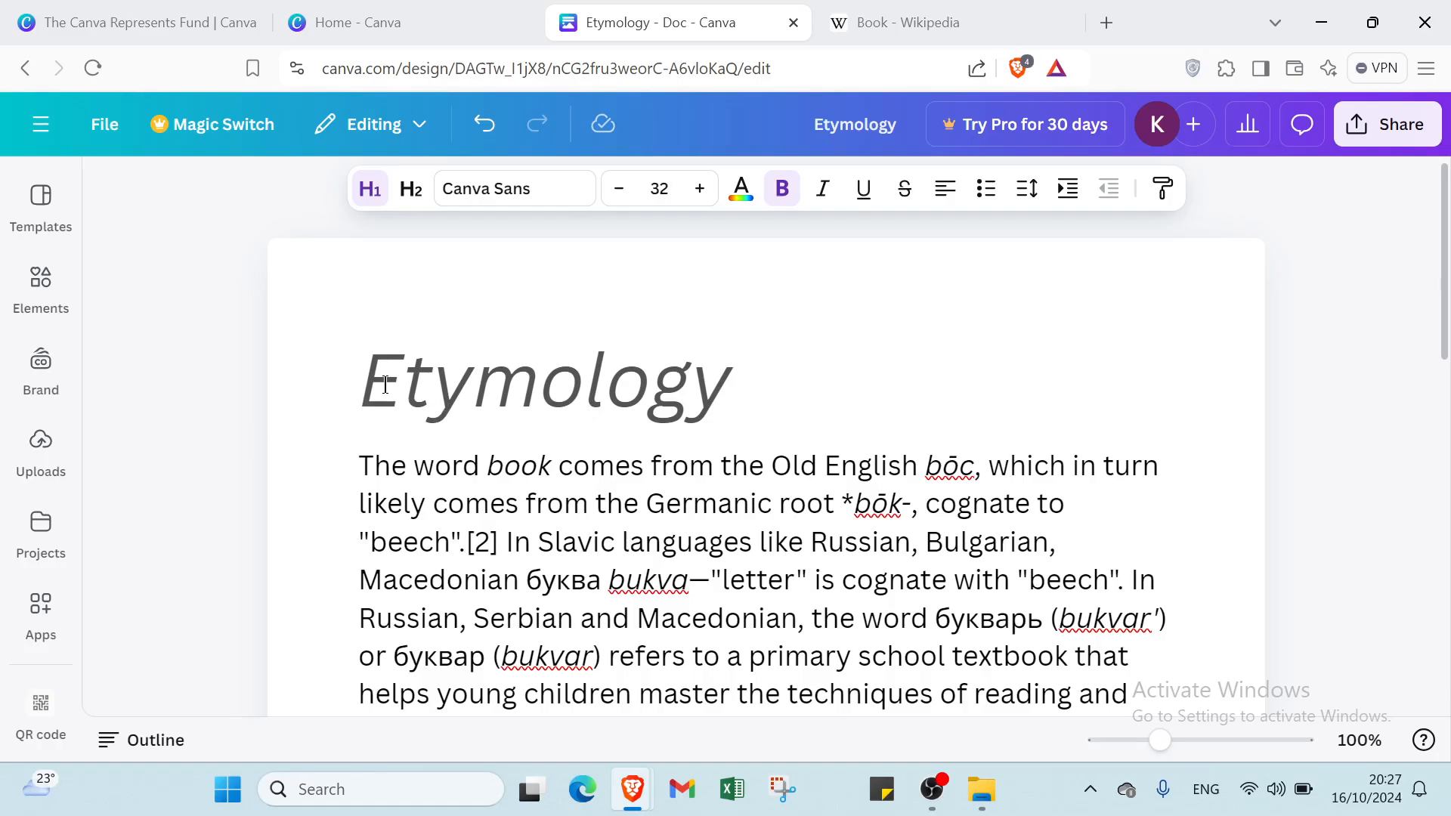
left_click_drag(362, 380, 787, 415)
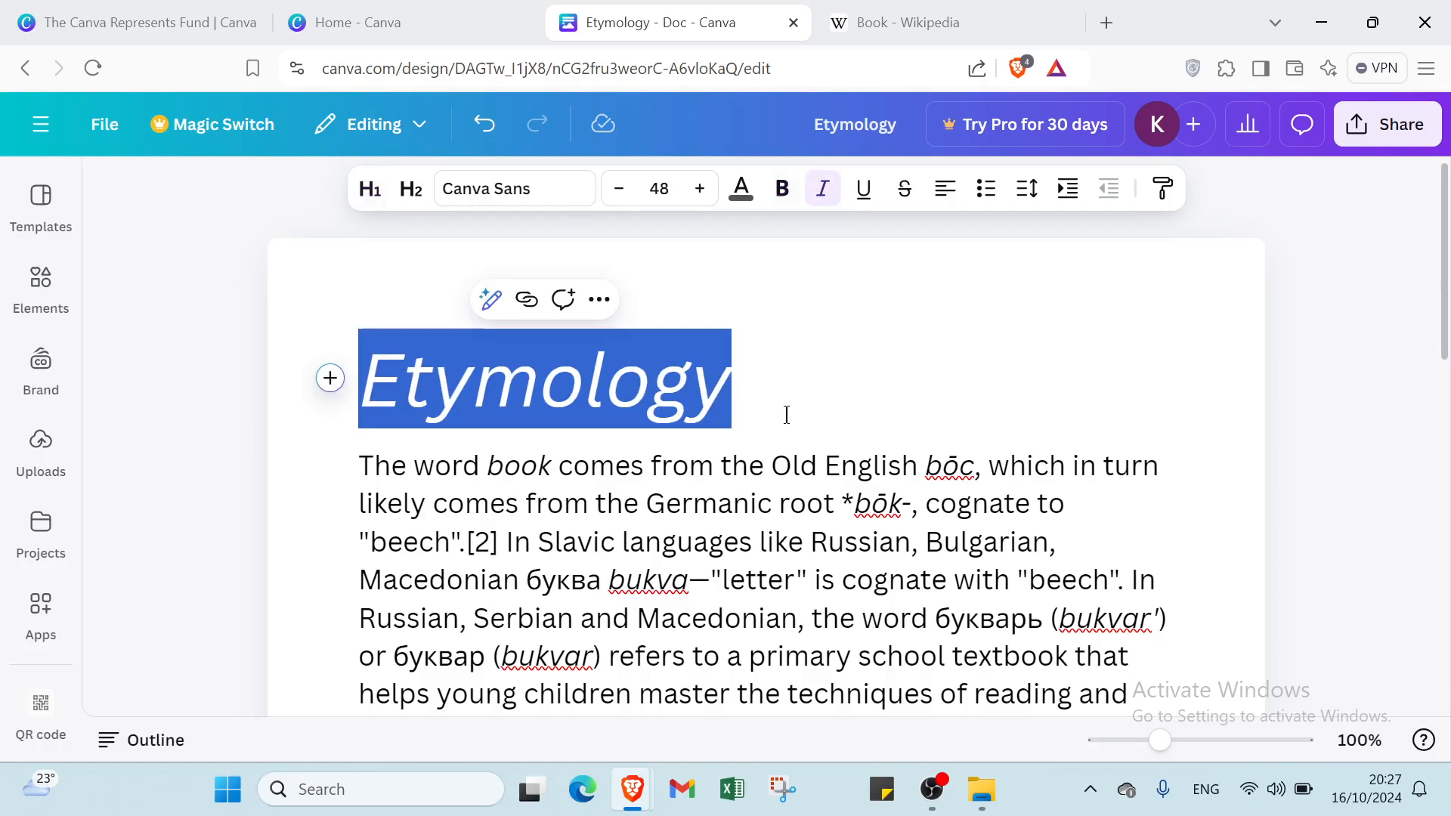
left_click(659, 189)
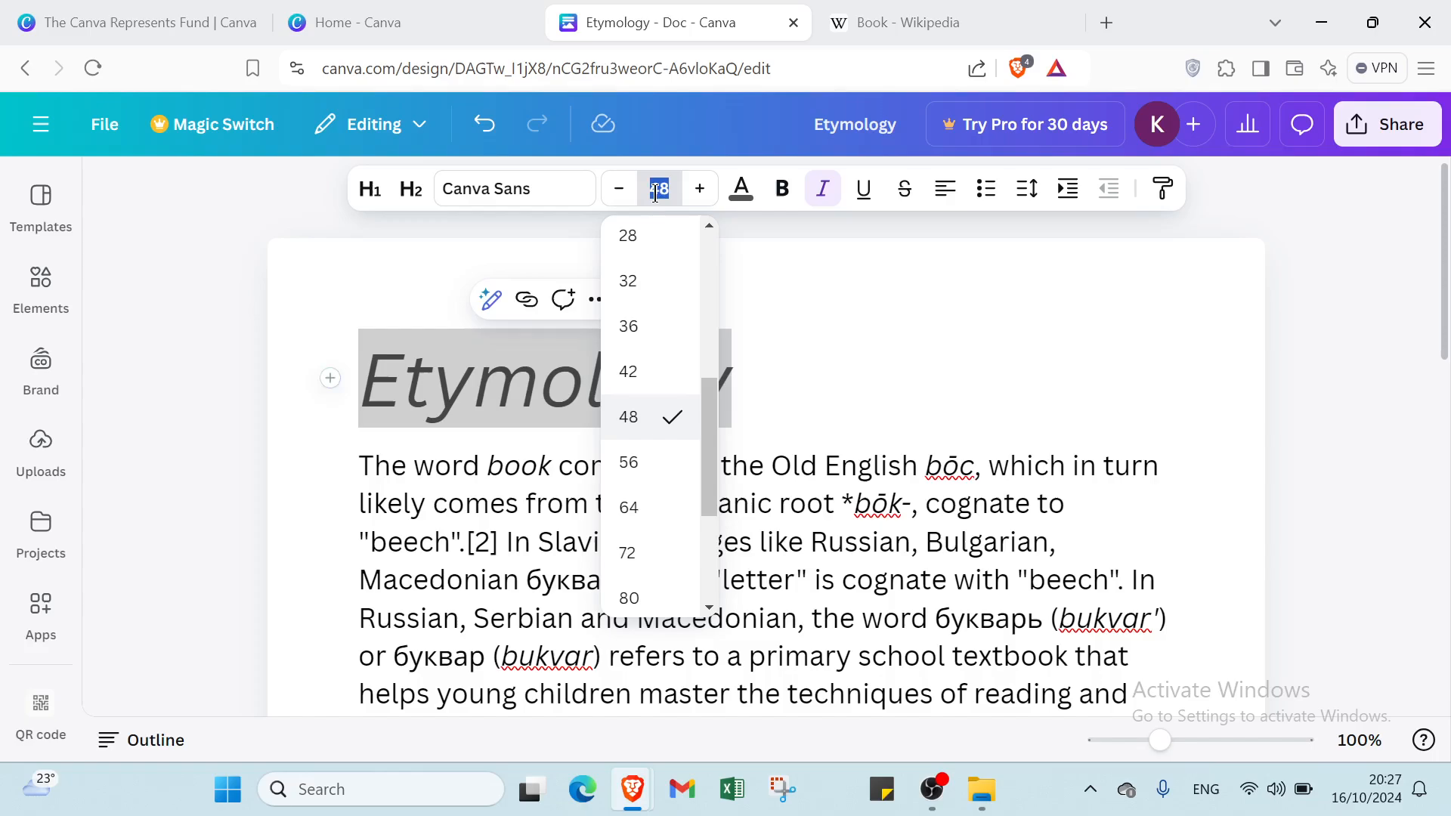
left_click(650, 281)
left_click(644, 363)
Make the "Definitions" heading italic and remove its bold formatting.
scroll(635, 453, "down", 6)
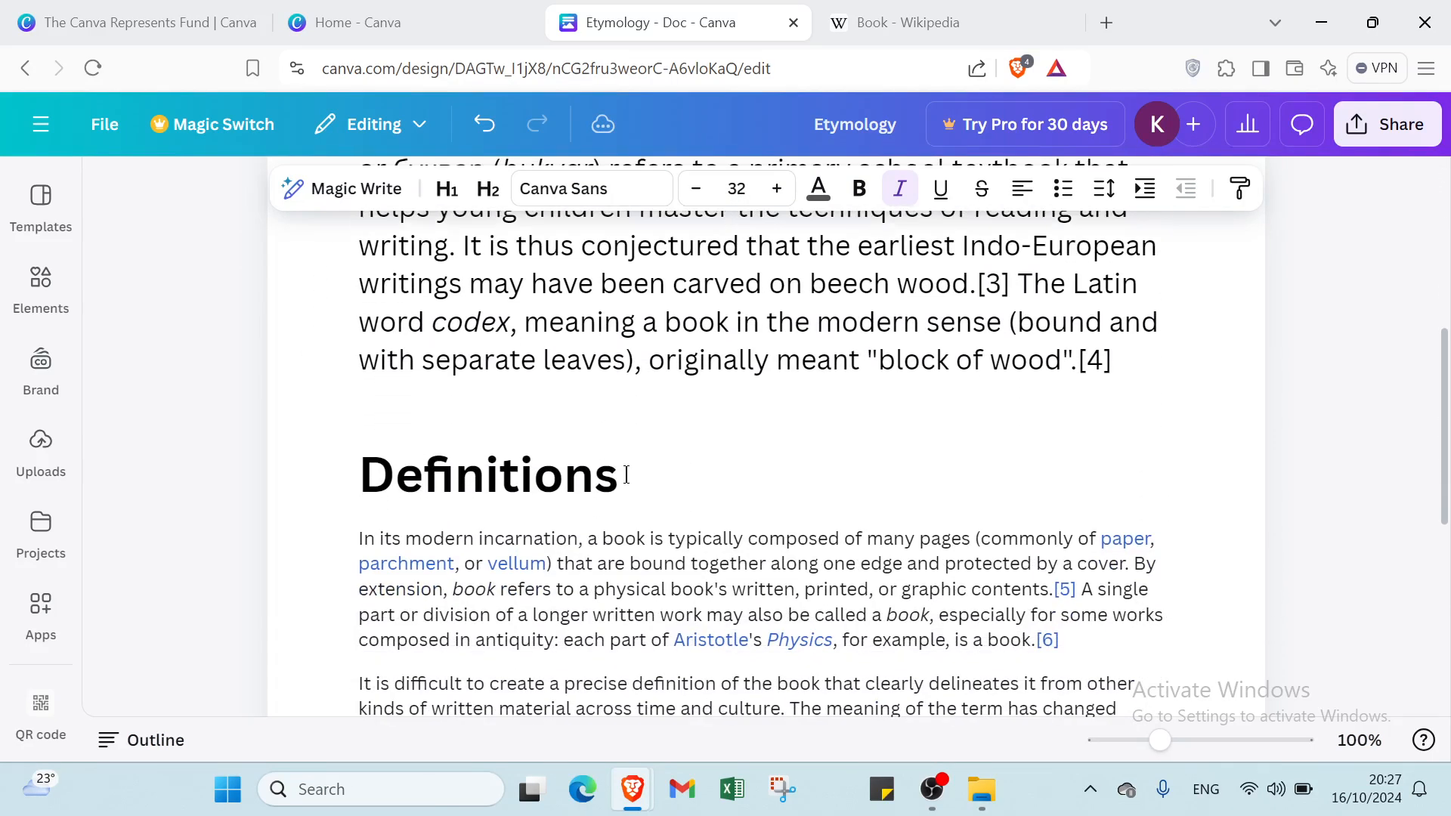
mouse_move(613, 475)
left_mouse_down()
mouse_move(361, 452)
mouse_move(618, 495)
left_mouse_up()
left_click(363, 450)
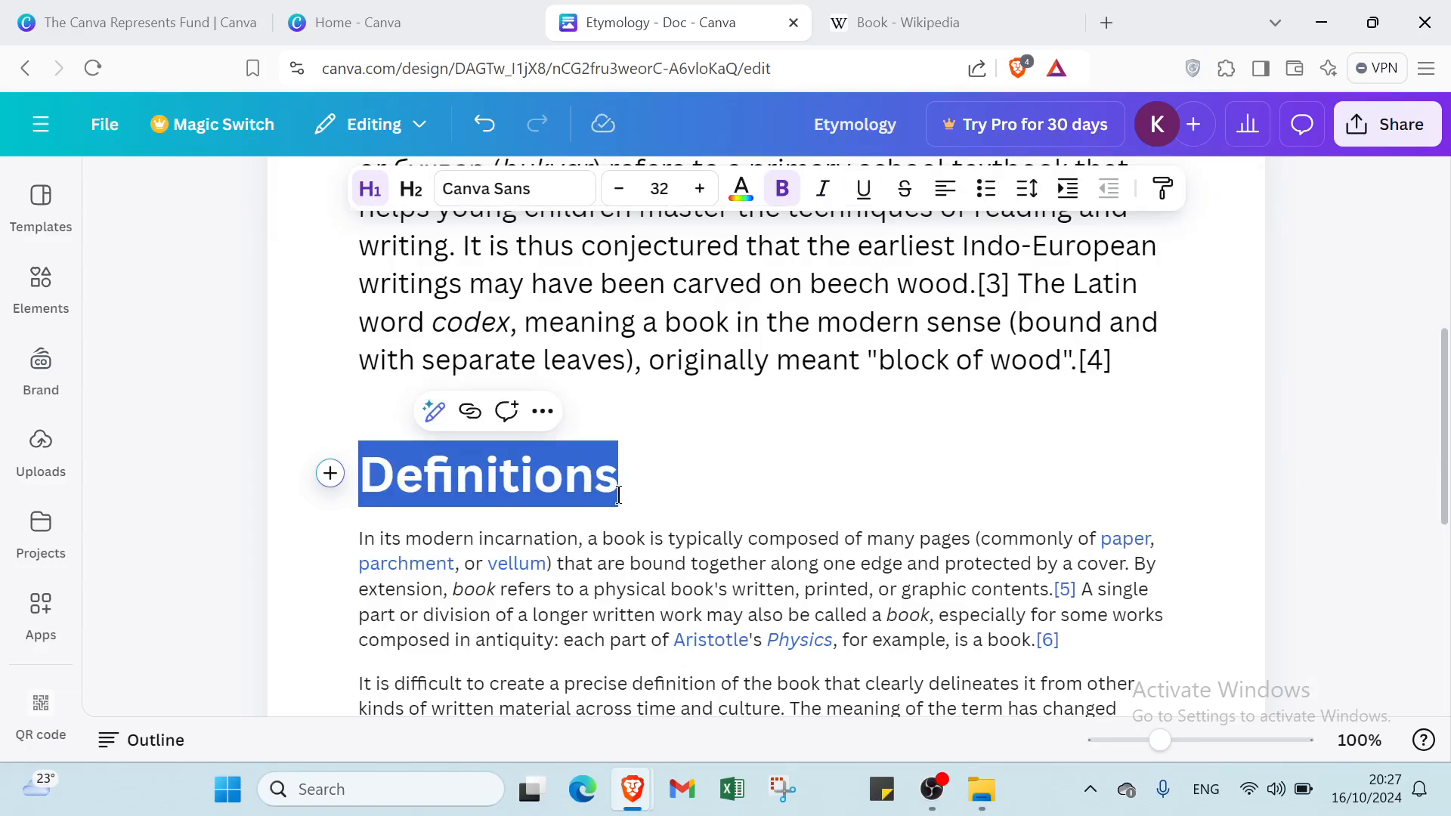
left_click(822, 189)
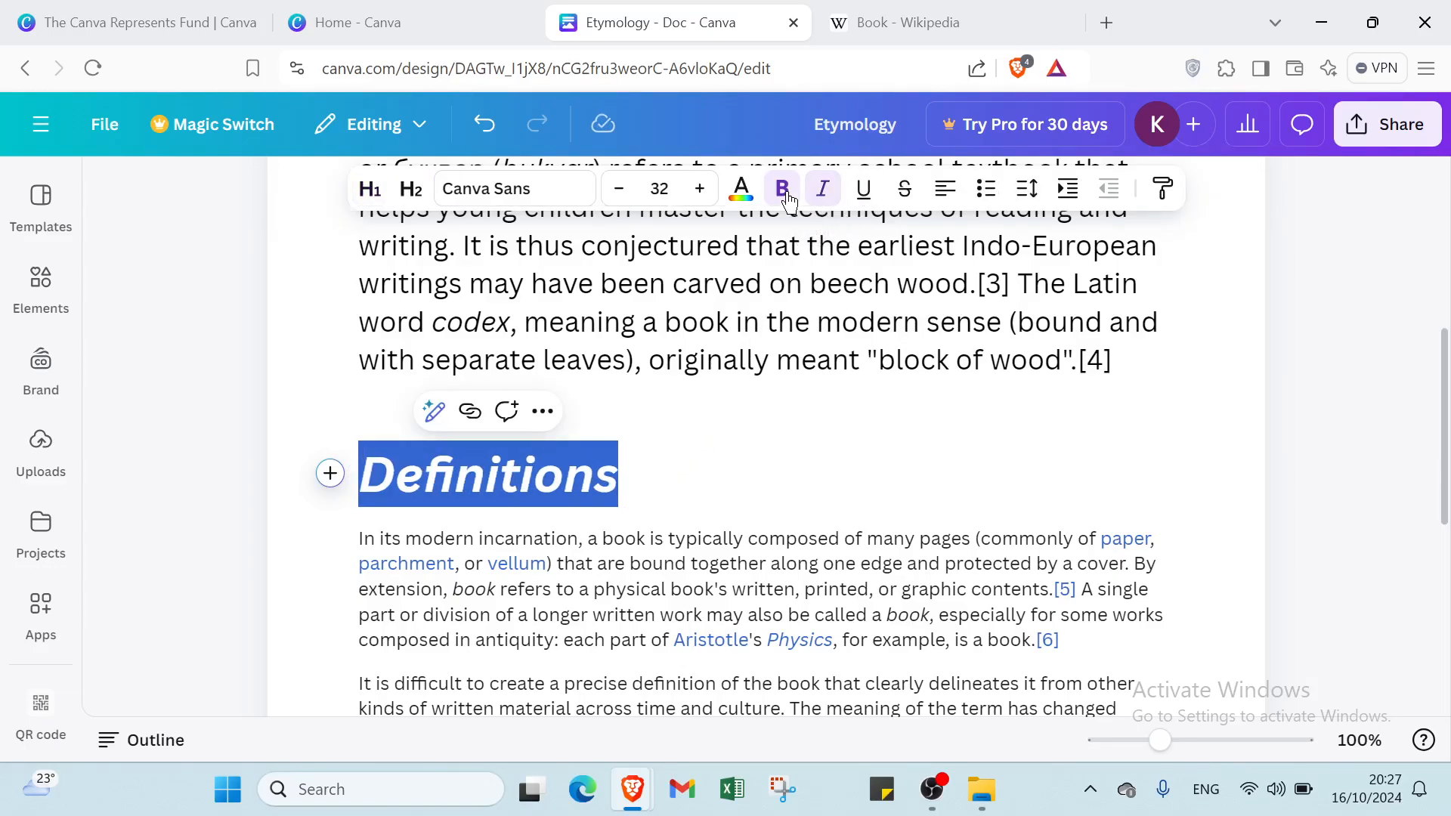
left_click(784, 193)
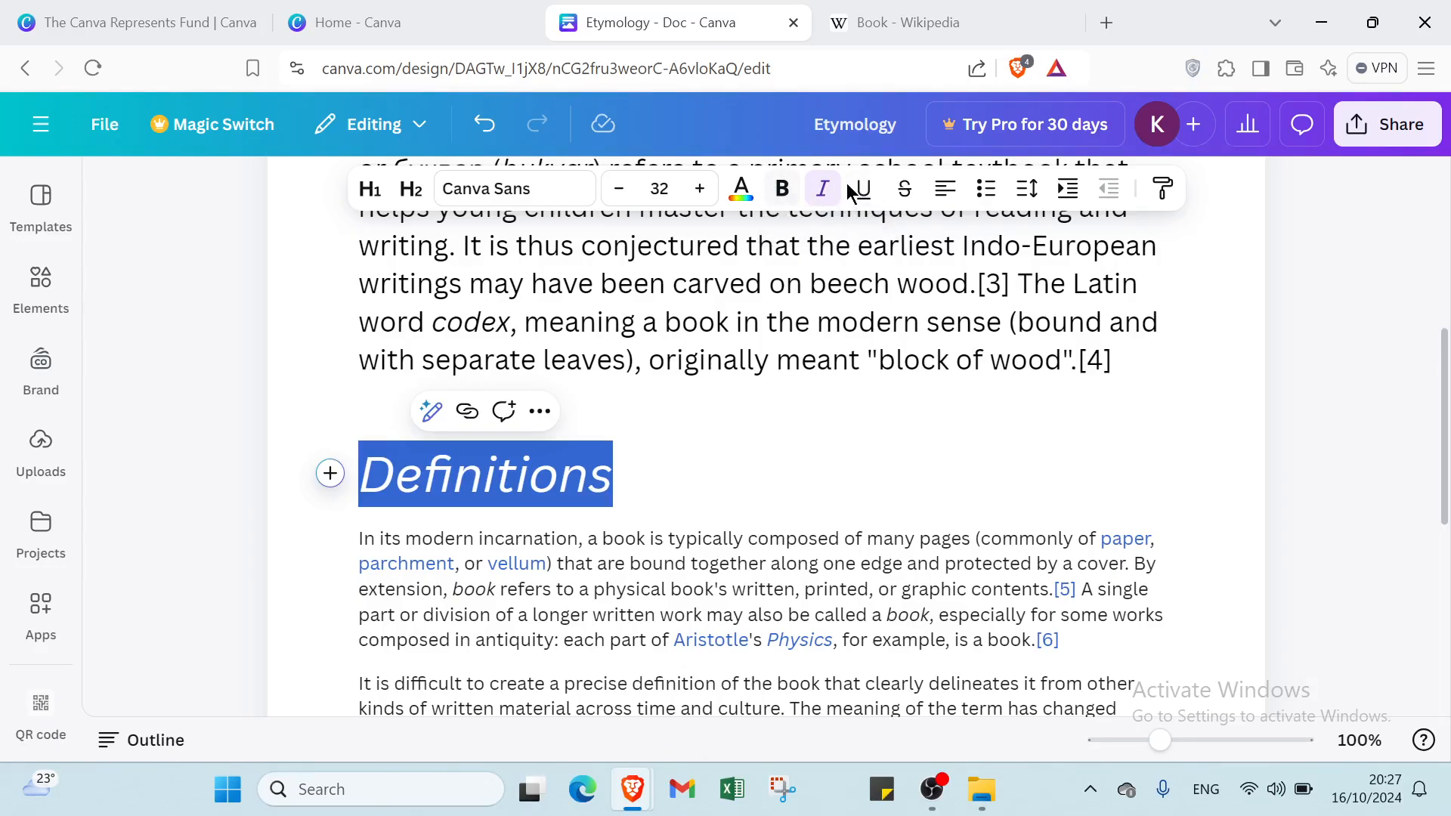
left_click(652, 491)
Recolour the "Definitions" heading to the dark gray used for the "Etymology" title.
scroll(642, 476, "up", 5)
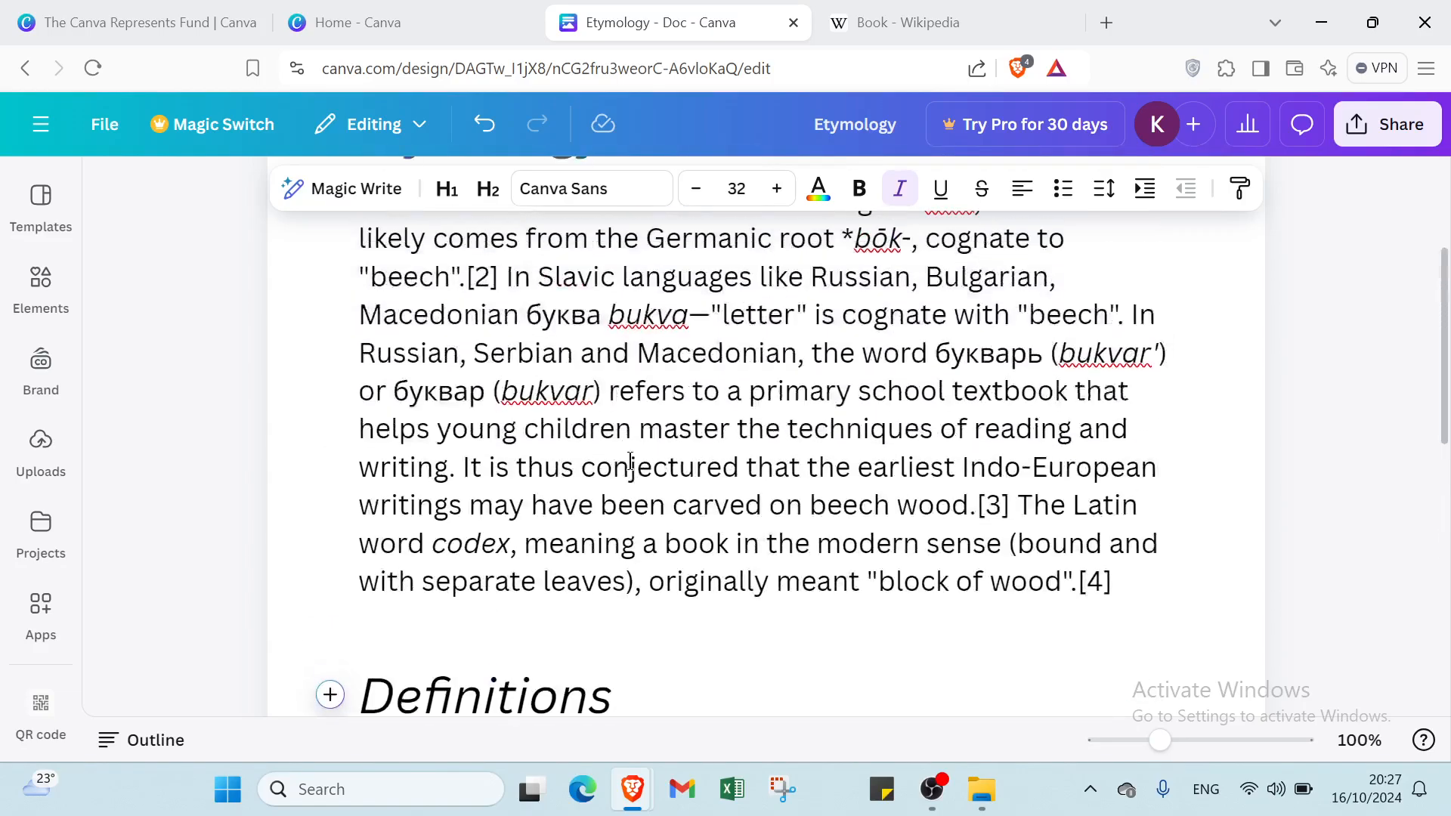
scroll(616, 474, "down", 5)
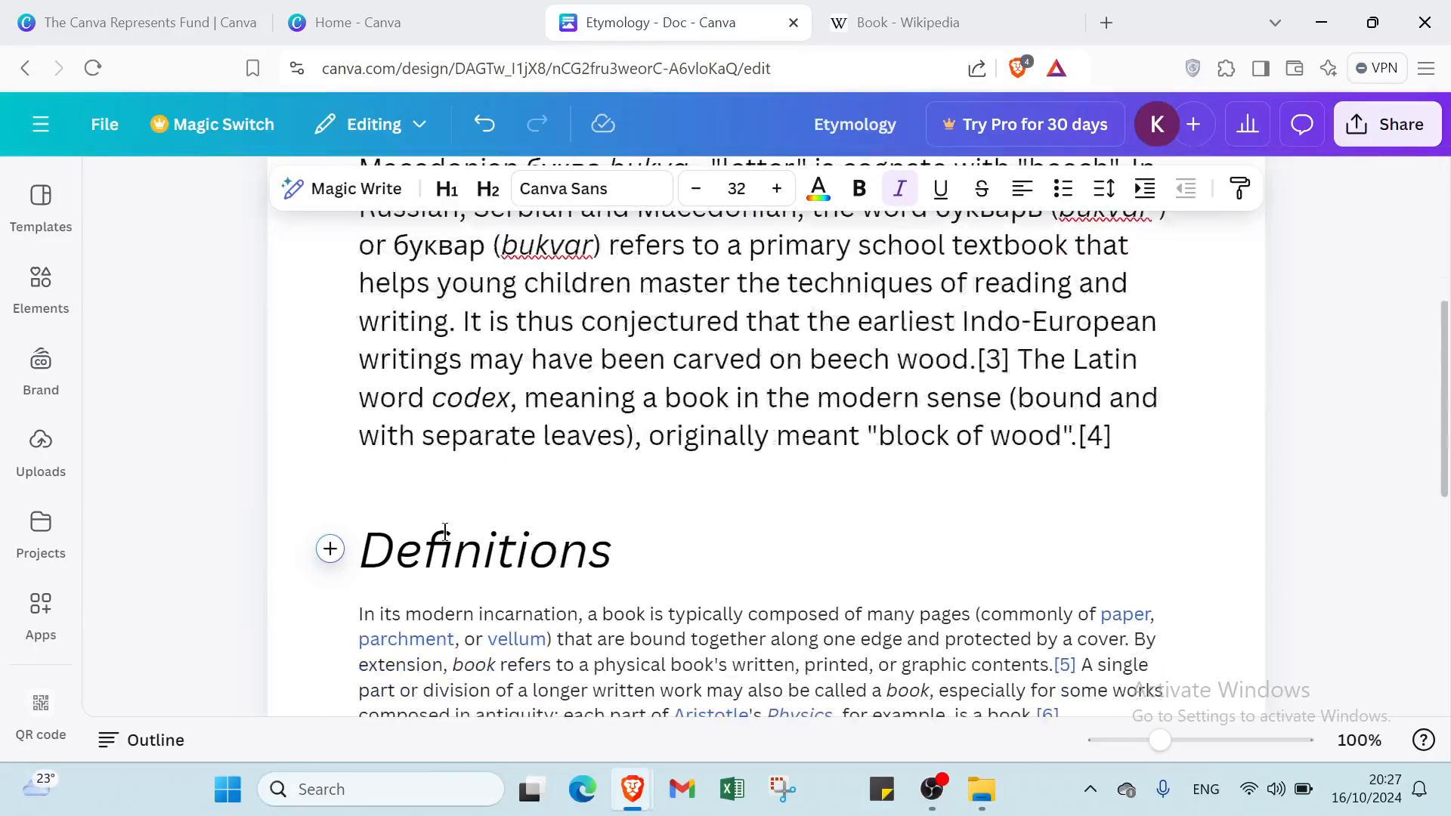
left_click_drag(363, 537, 618, 566)
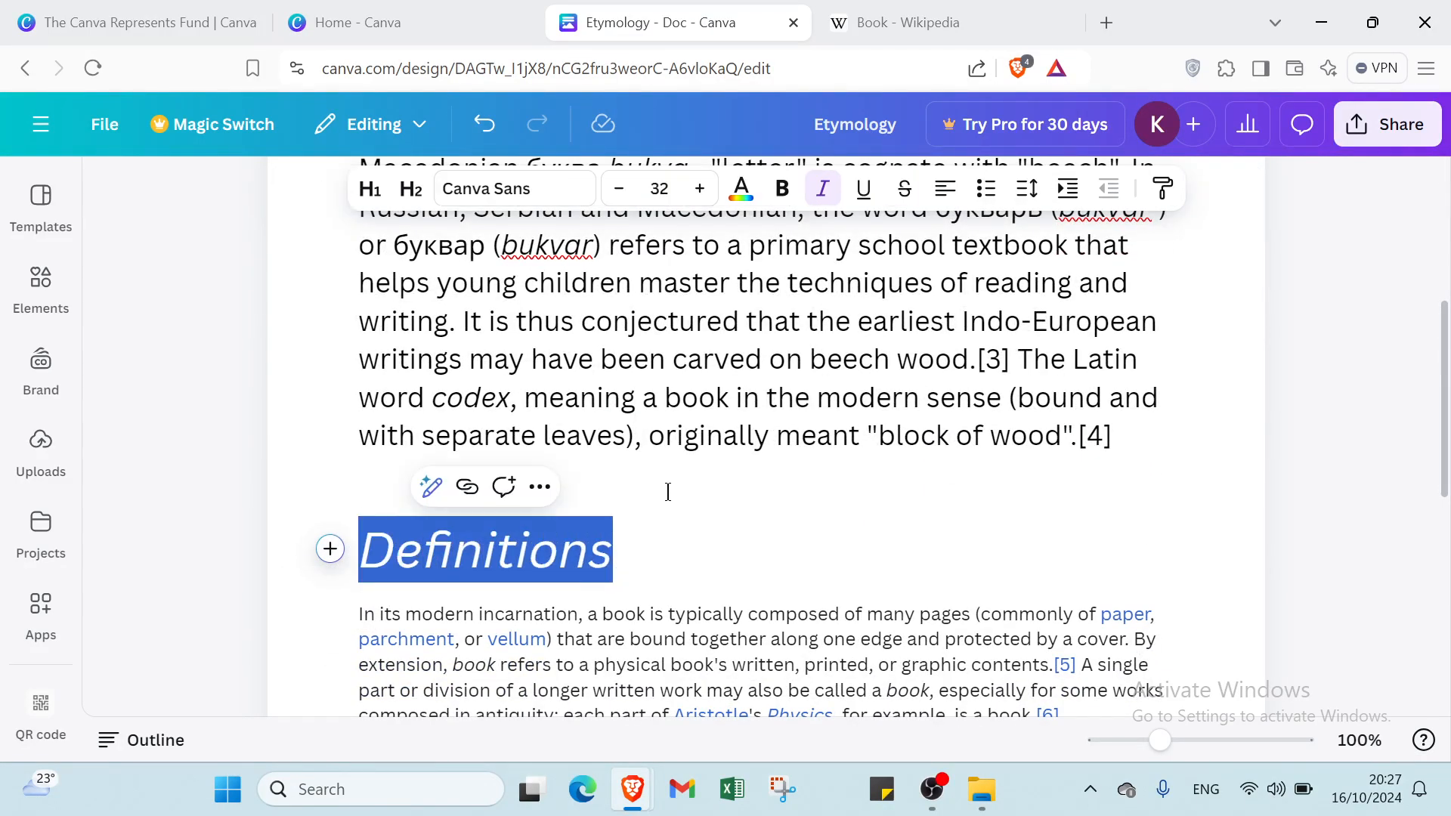
left_click(742, 190)
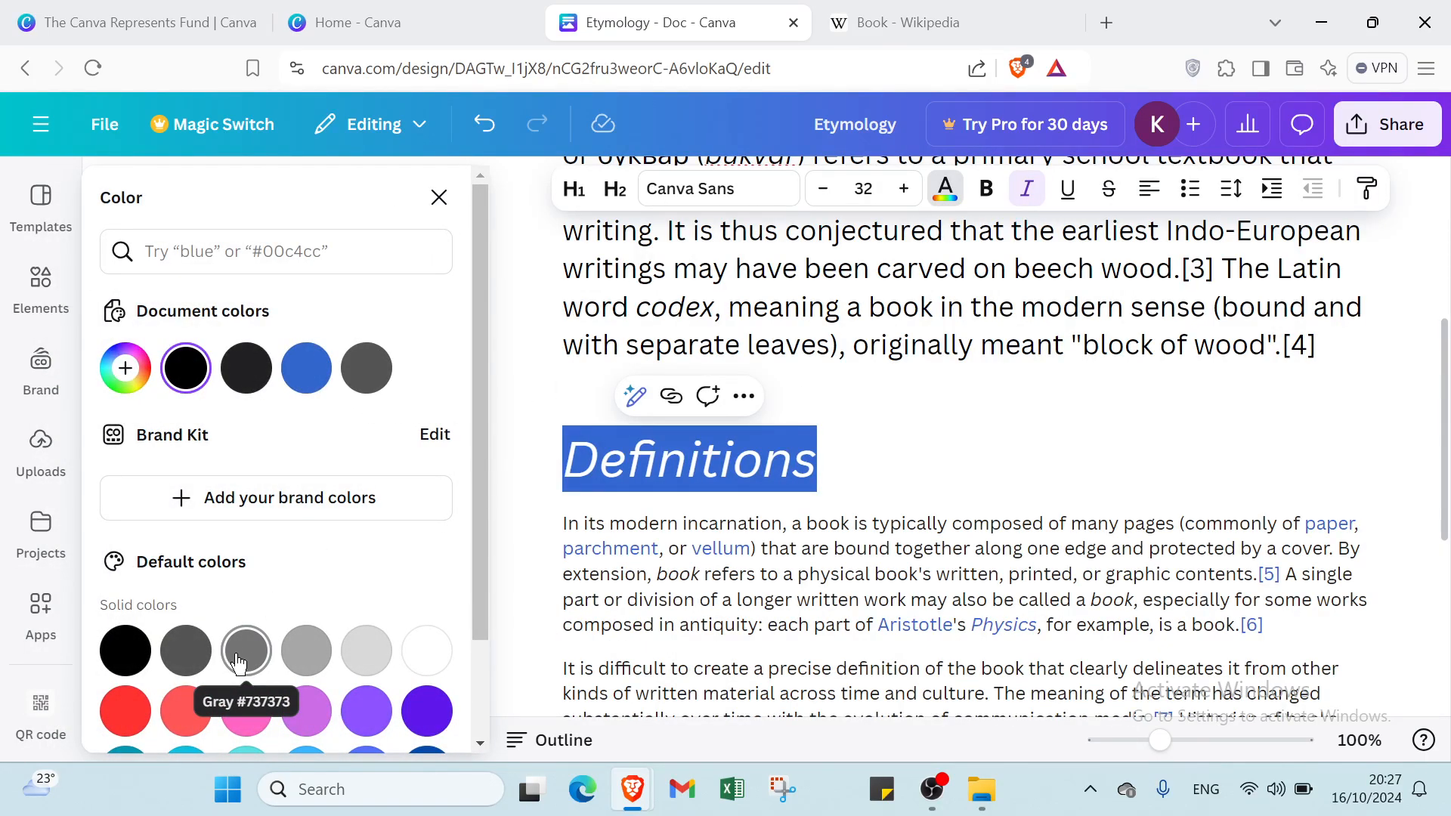
left_click(185, 651)
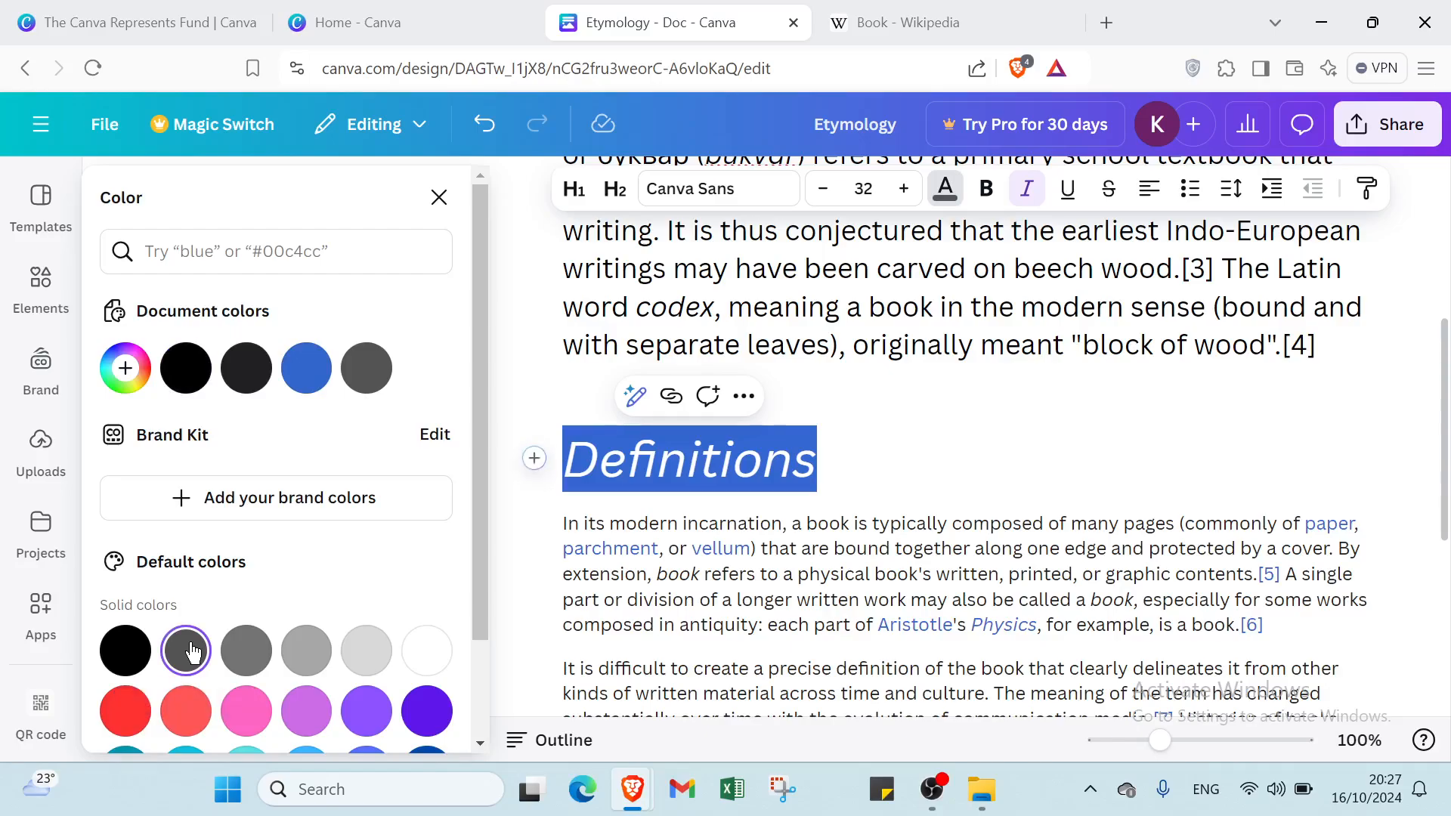
left_click(954, 457)
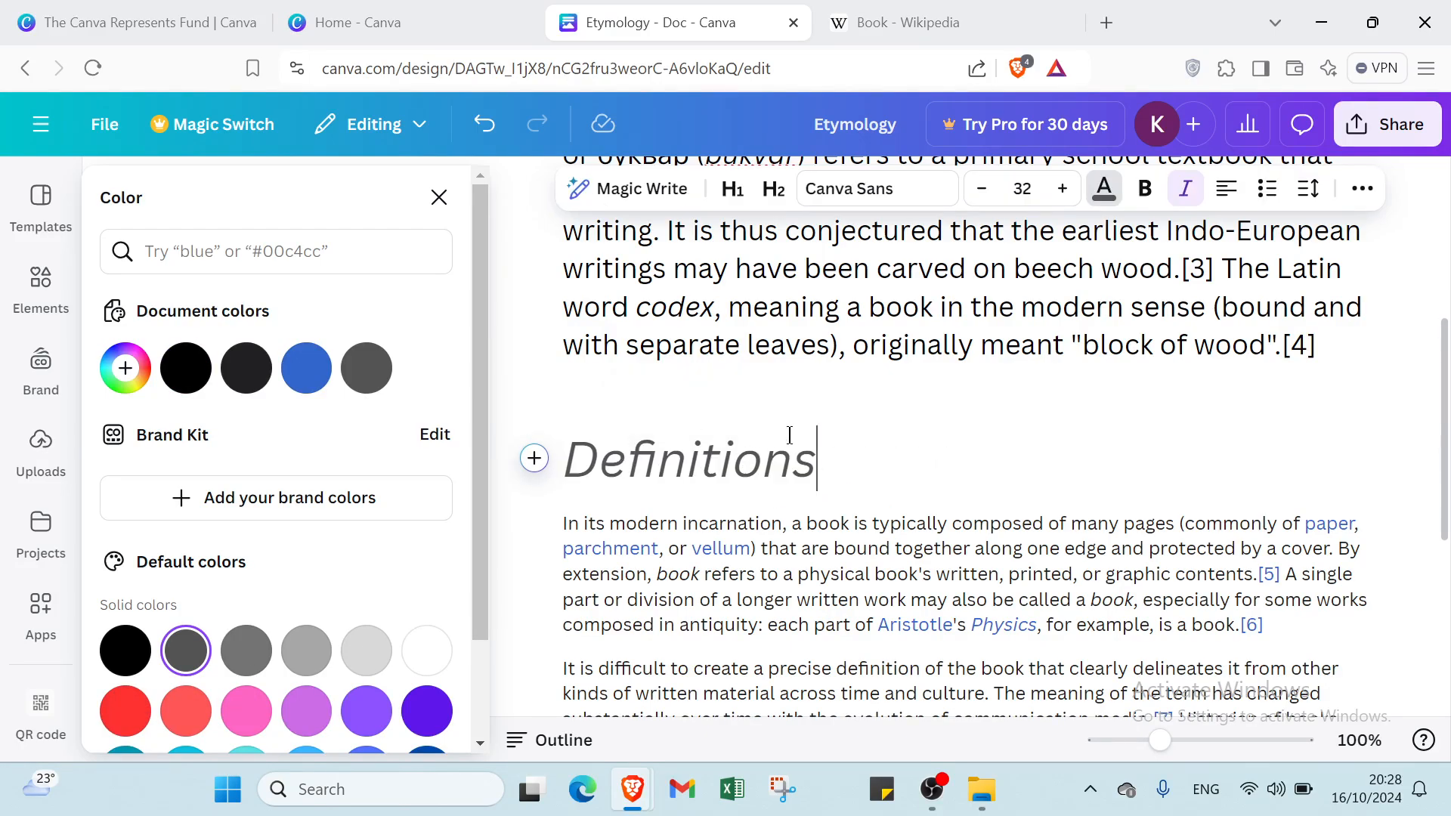
scroll(790, 435, "up", 6)
scroll(549, 382, "down", 6)
Look through the content types that can be inserted at the "Definitions" heading, from Magic Write and Design to Emoji and Help.
left_click(534, 459)
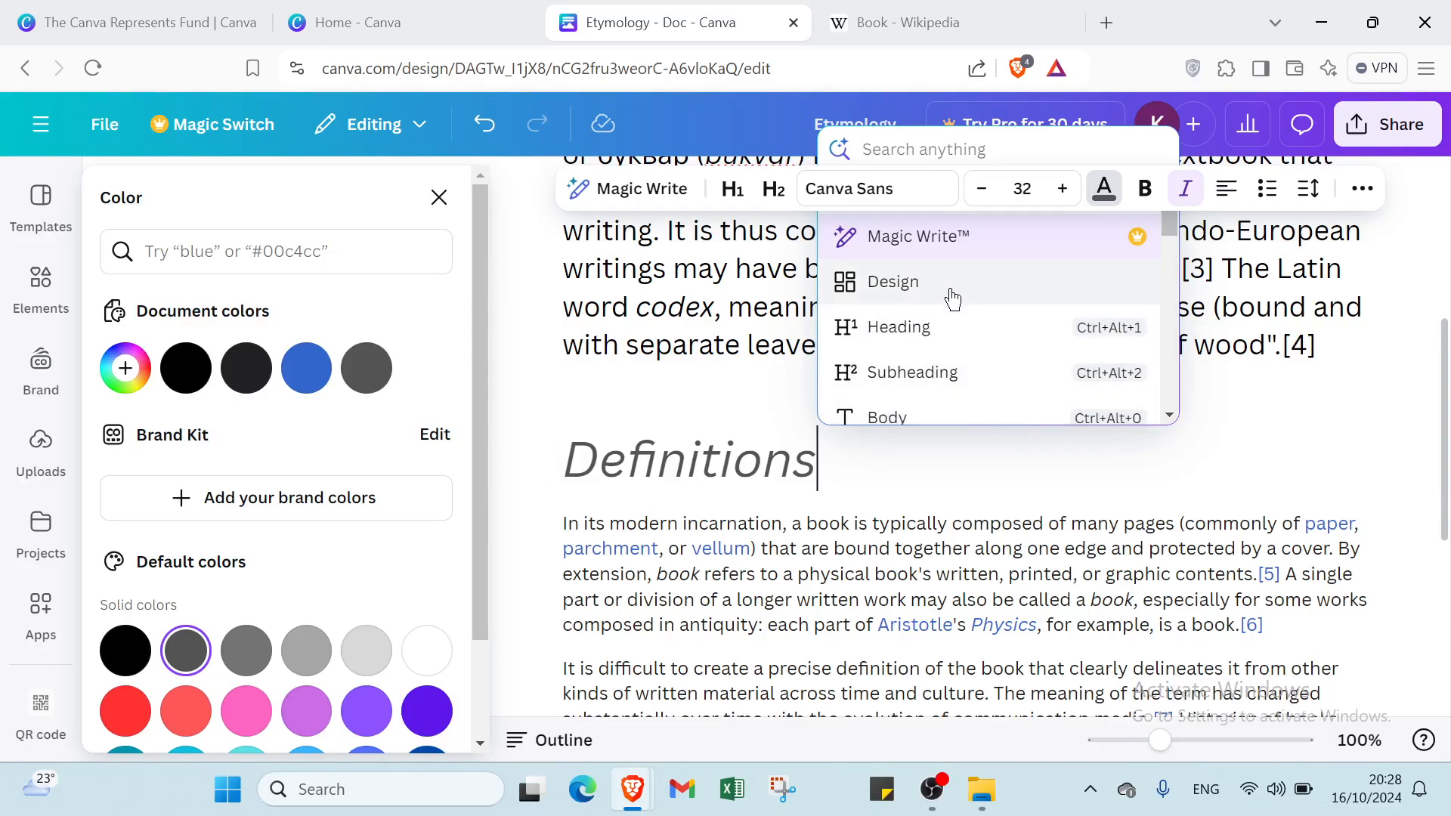
scroll(941, 364, "down", 1)
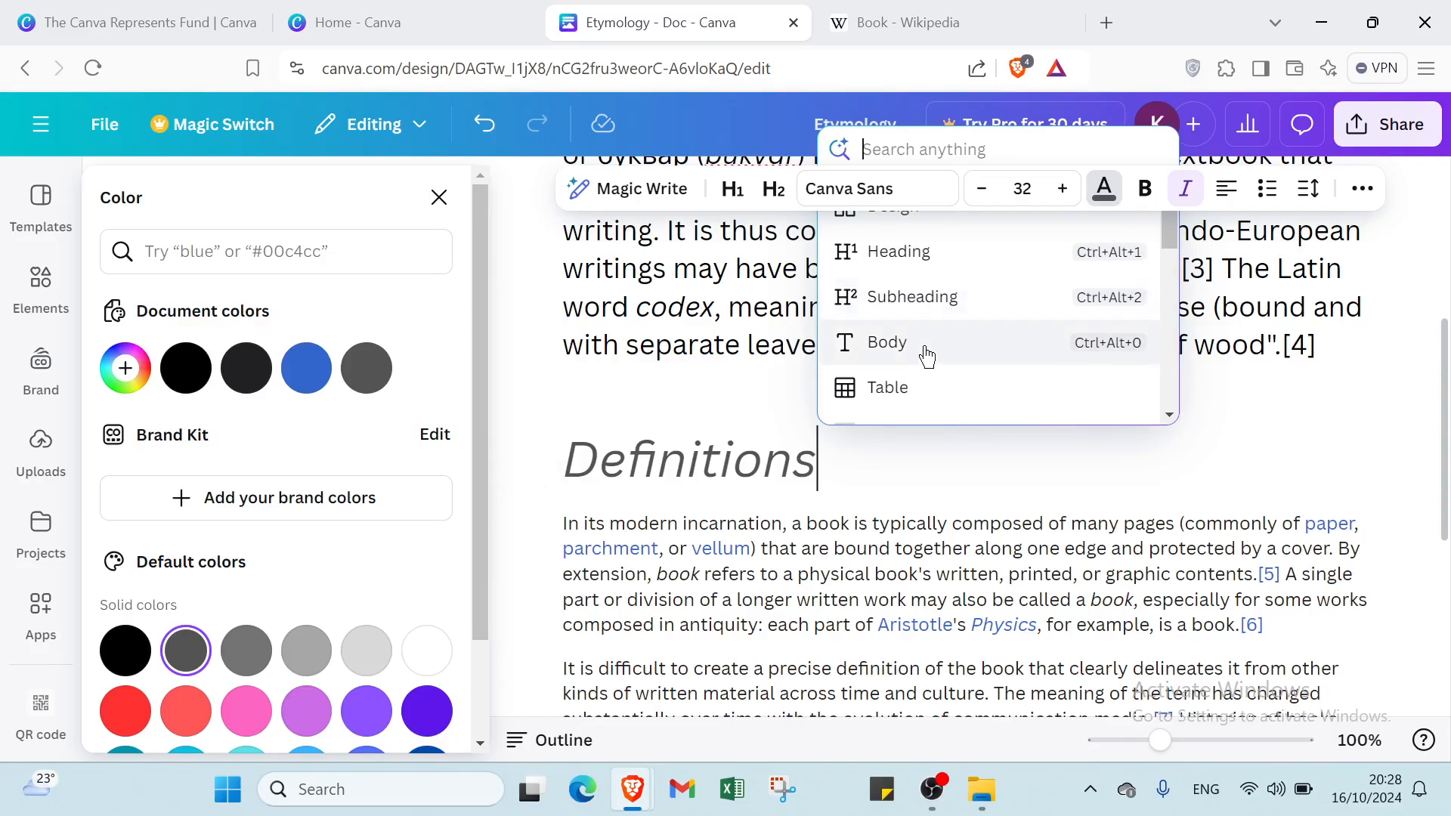
scroll(928, 351, "down", 1)
scroll(931, 329, "down", 2)
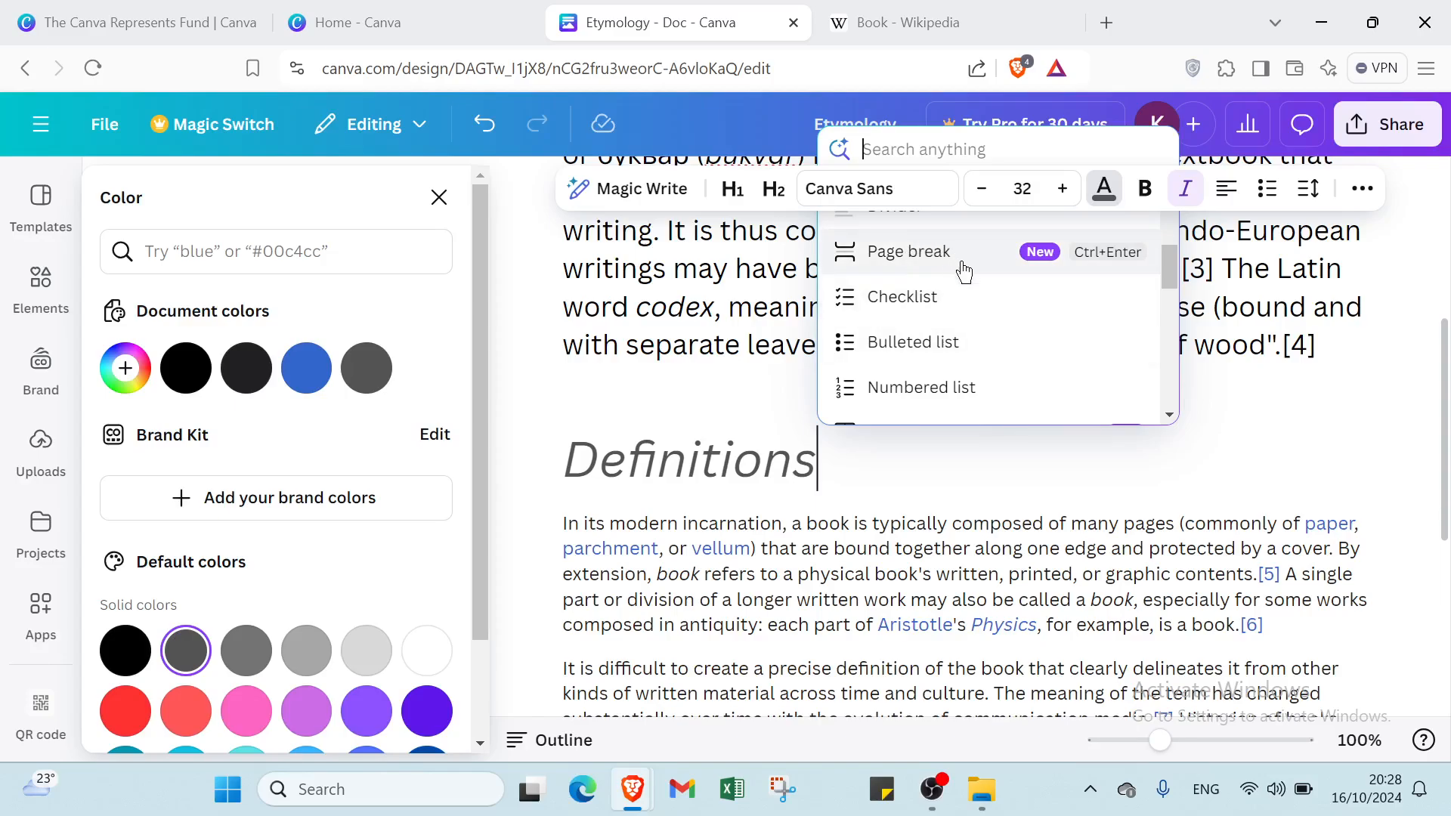
scroll(964, 271, "down", 5)
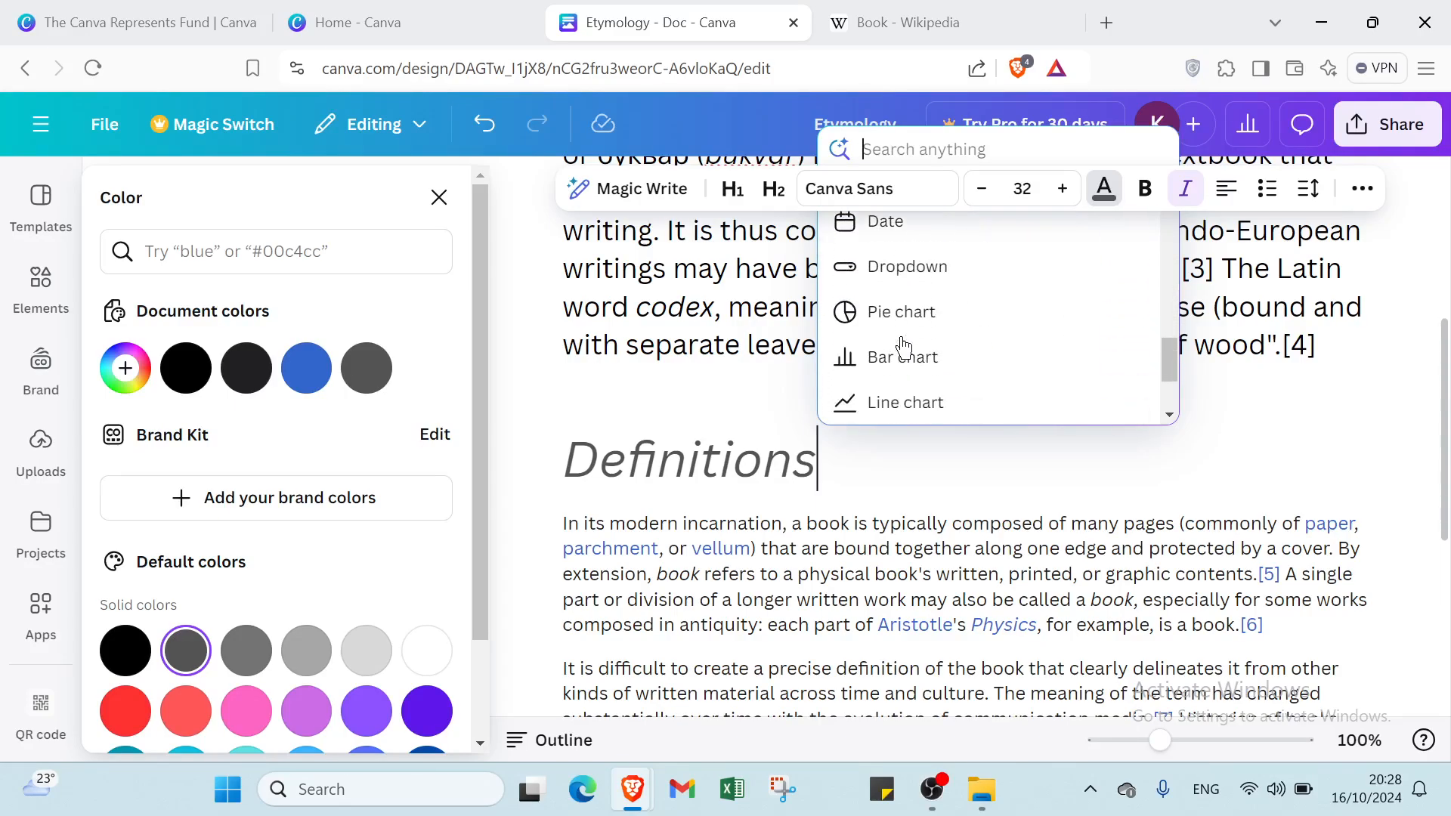
scroll(904, 348, "down", 2)
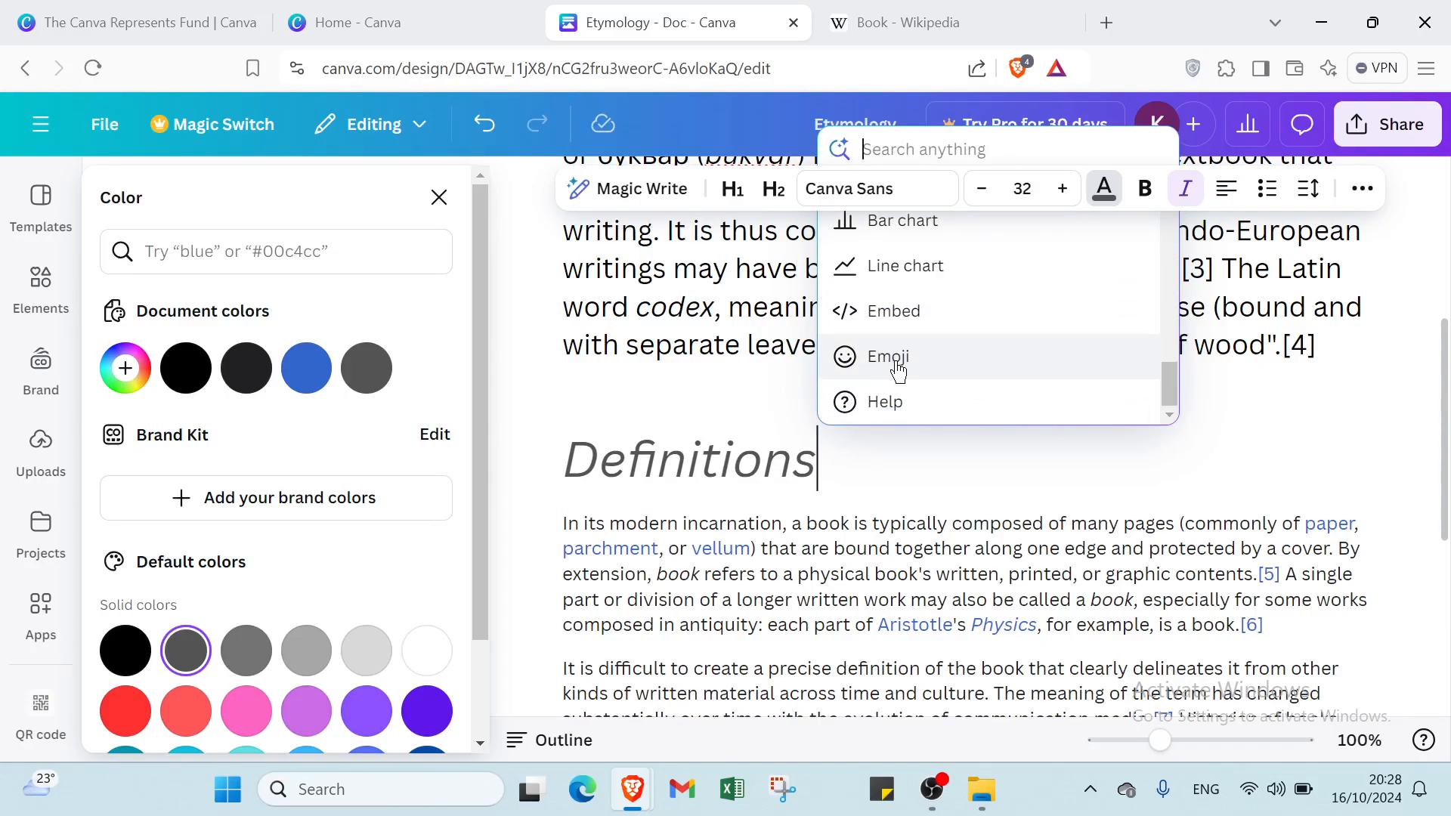
left_click(931, 442)
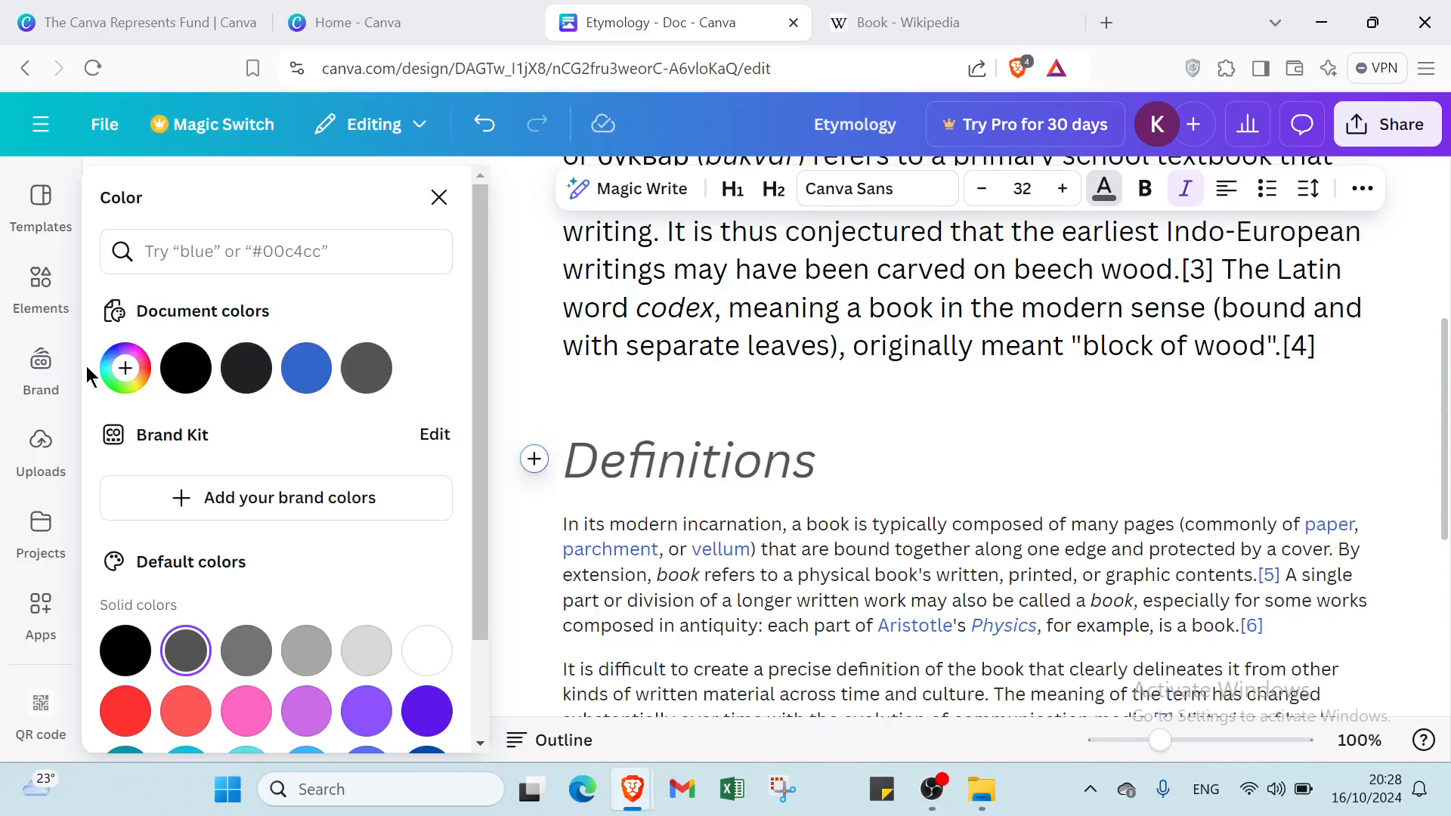
Browse the available elements, such as columns and tables, and the uploaded images and videos.
left_click(41, 283)
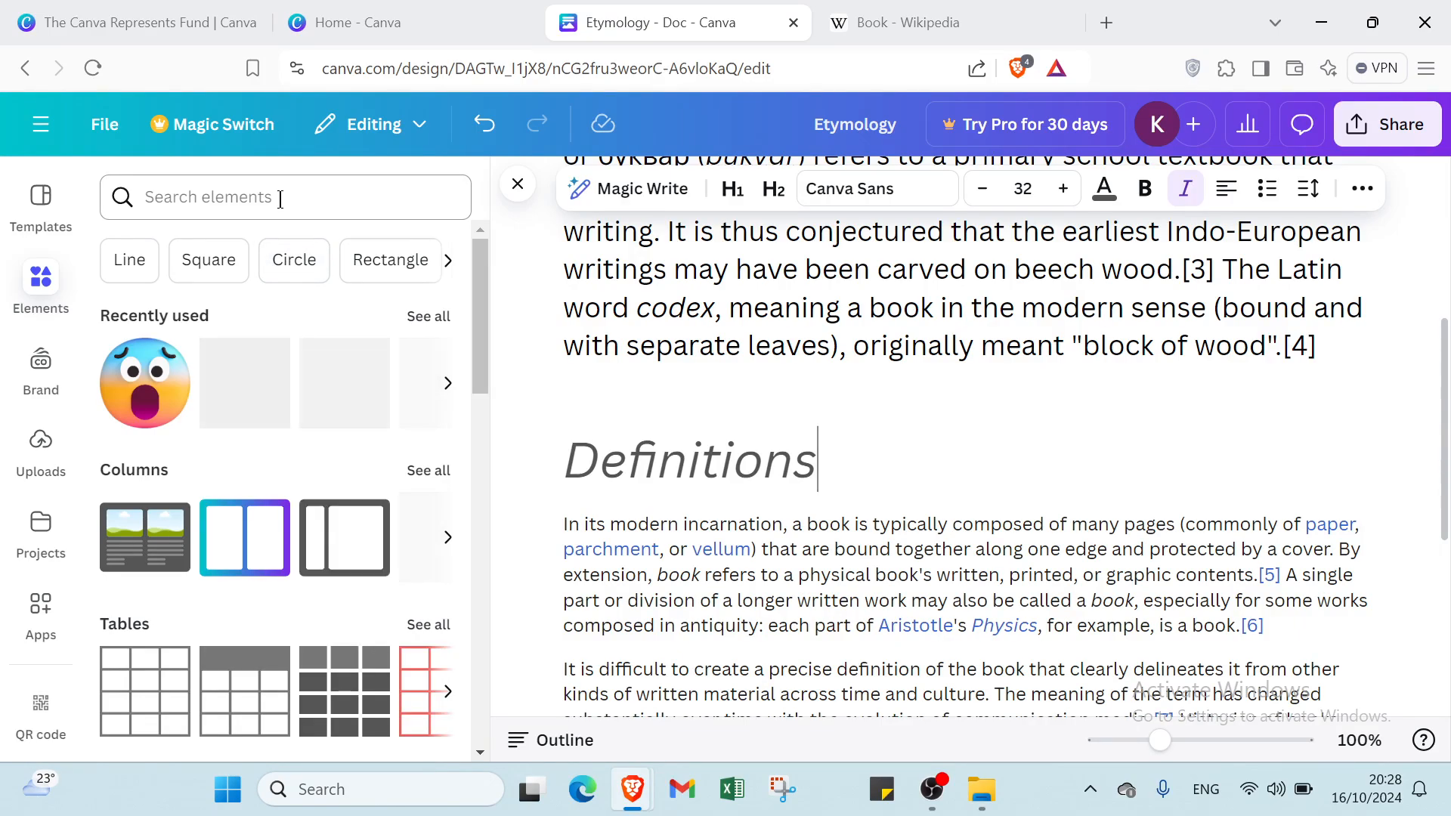
scroll(295, 354, "down", 6)
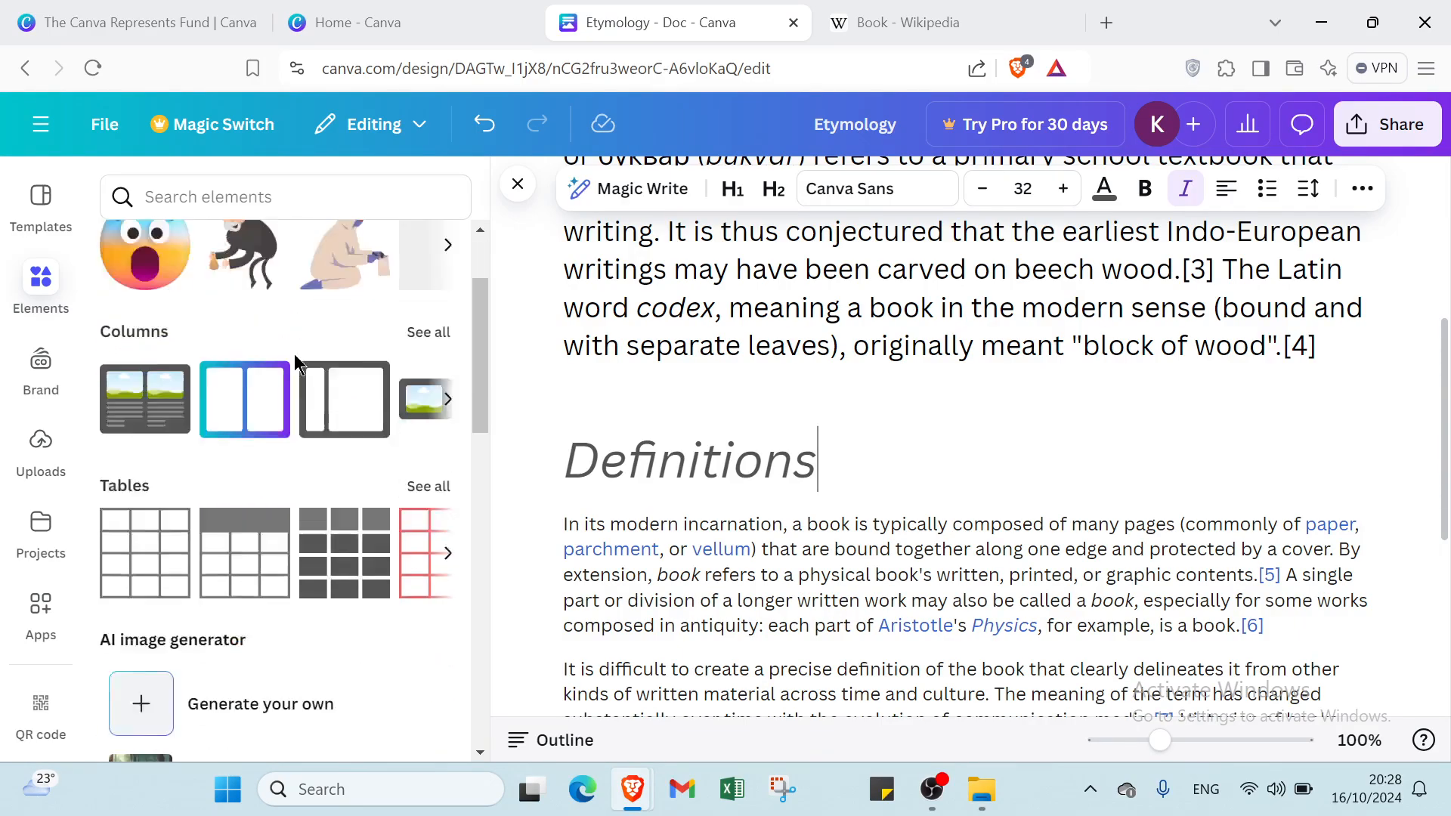
scroll(203, 388, "up", 5)
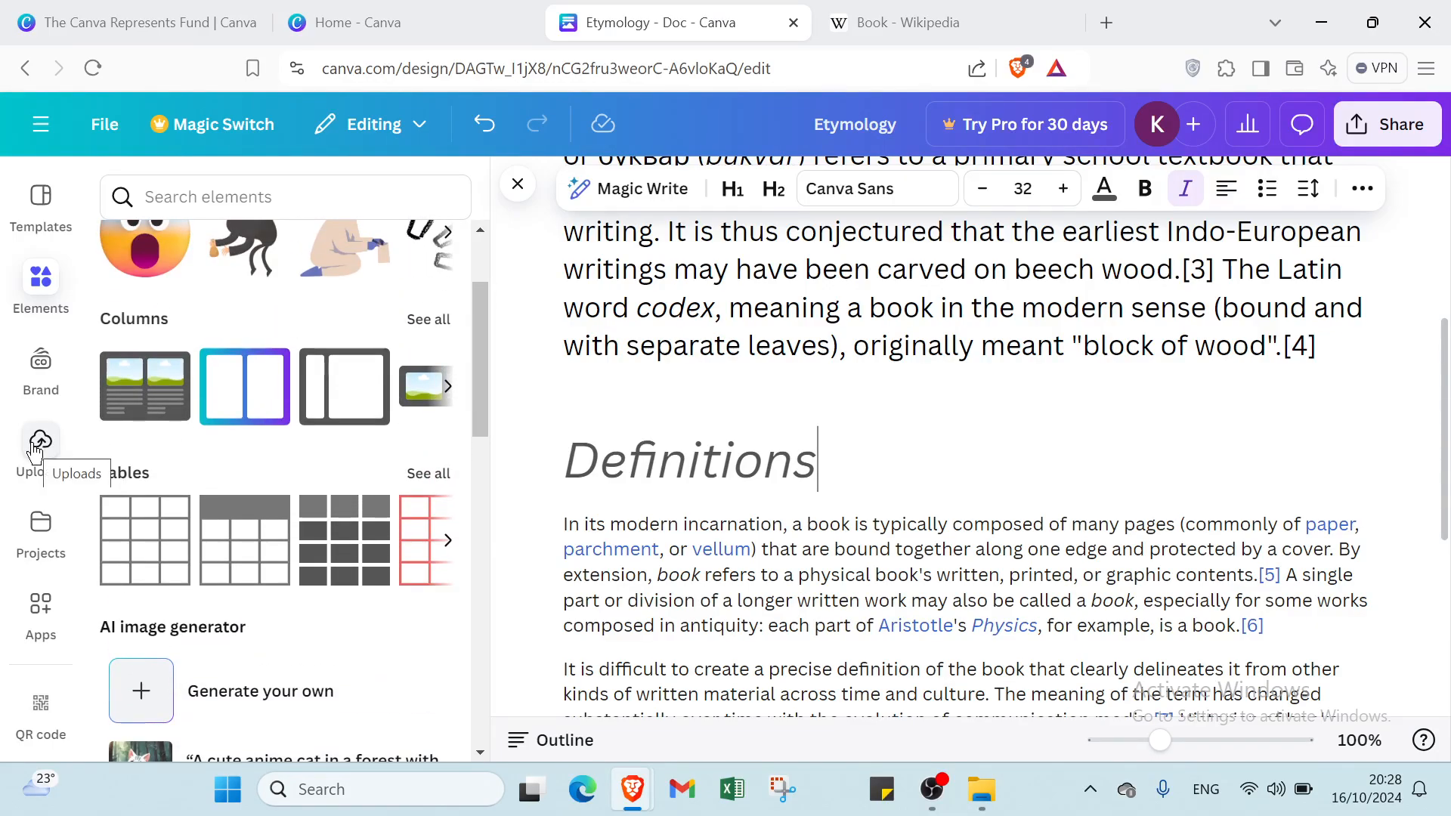
left_click(35, 452)
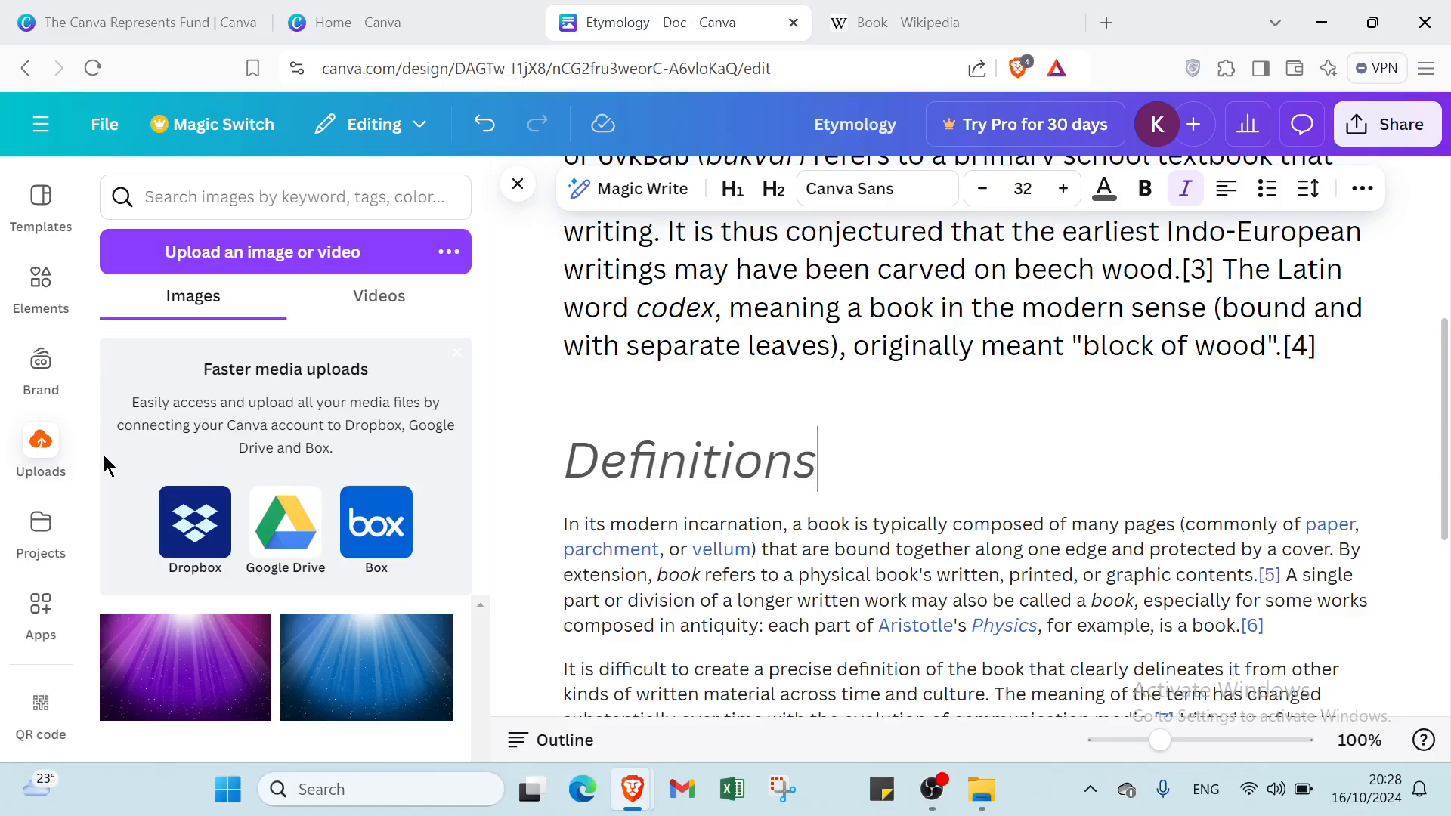
left_click(350, 308)
left_click(219, 301)
Look over the saved projects, the Canva apps and the Doc templates.
left_click(38, 533)
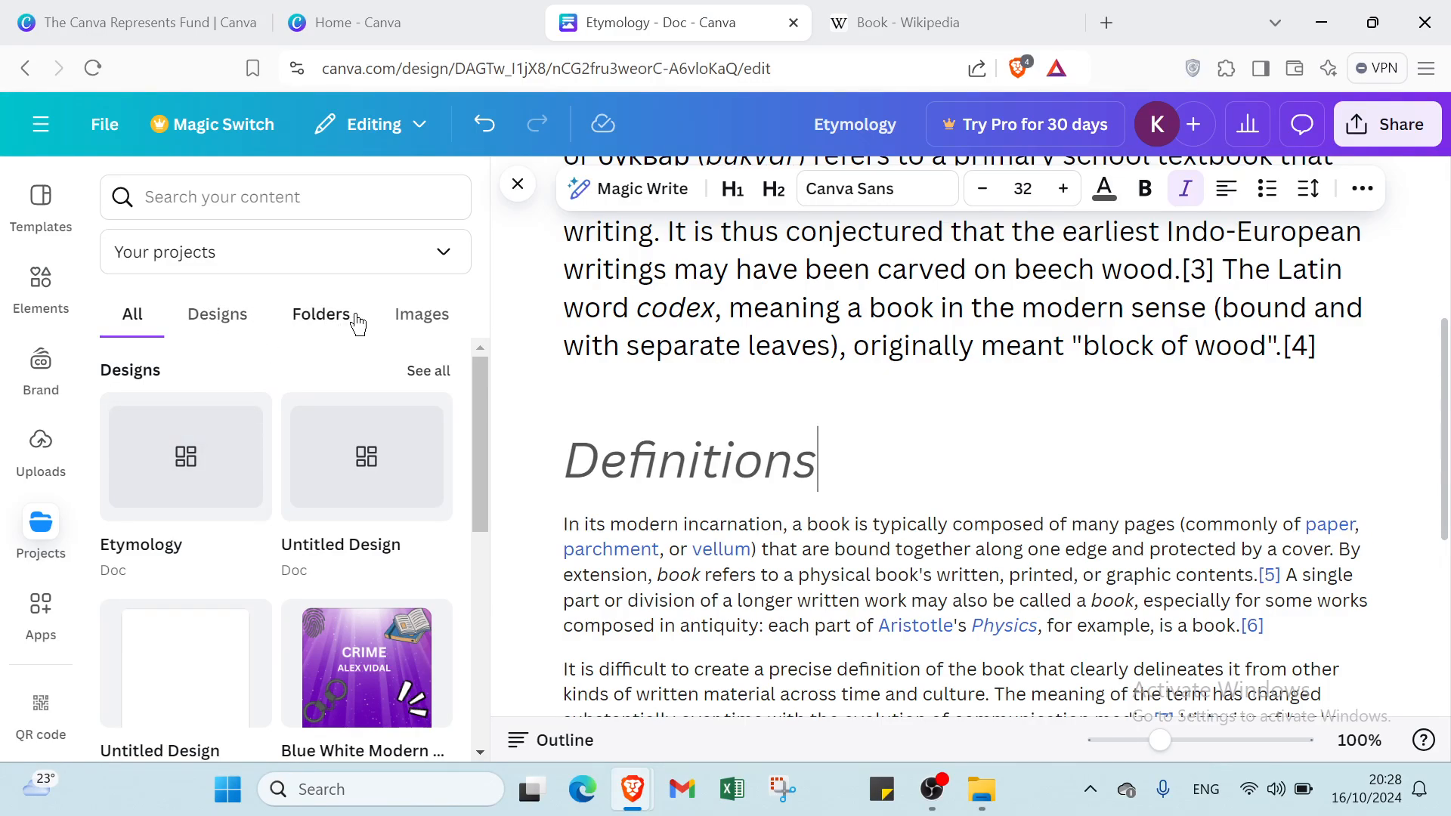
scroll(120, 423, "down", 2)
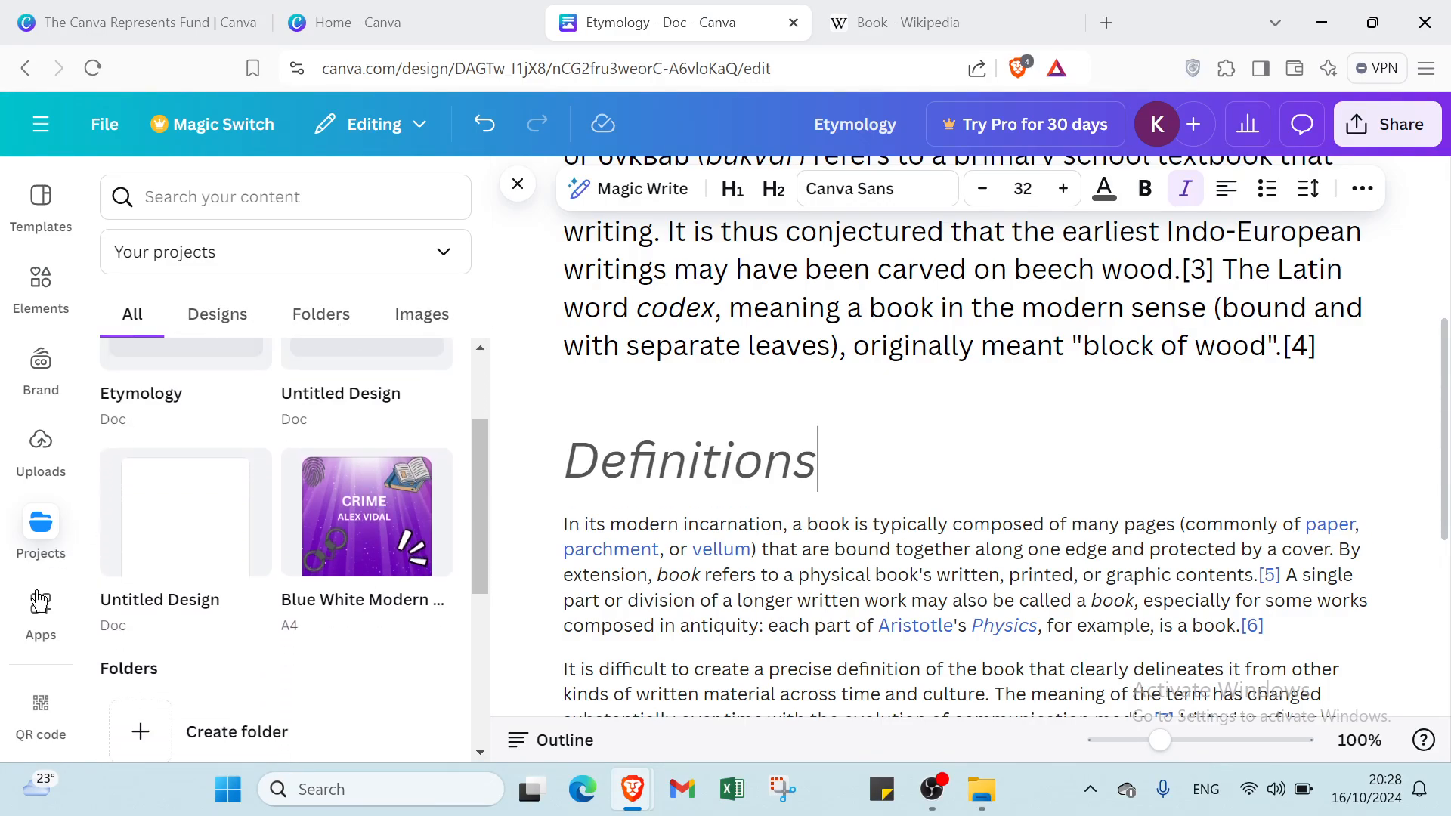
left_click(45, 635)
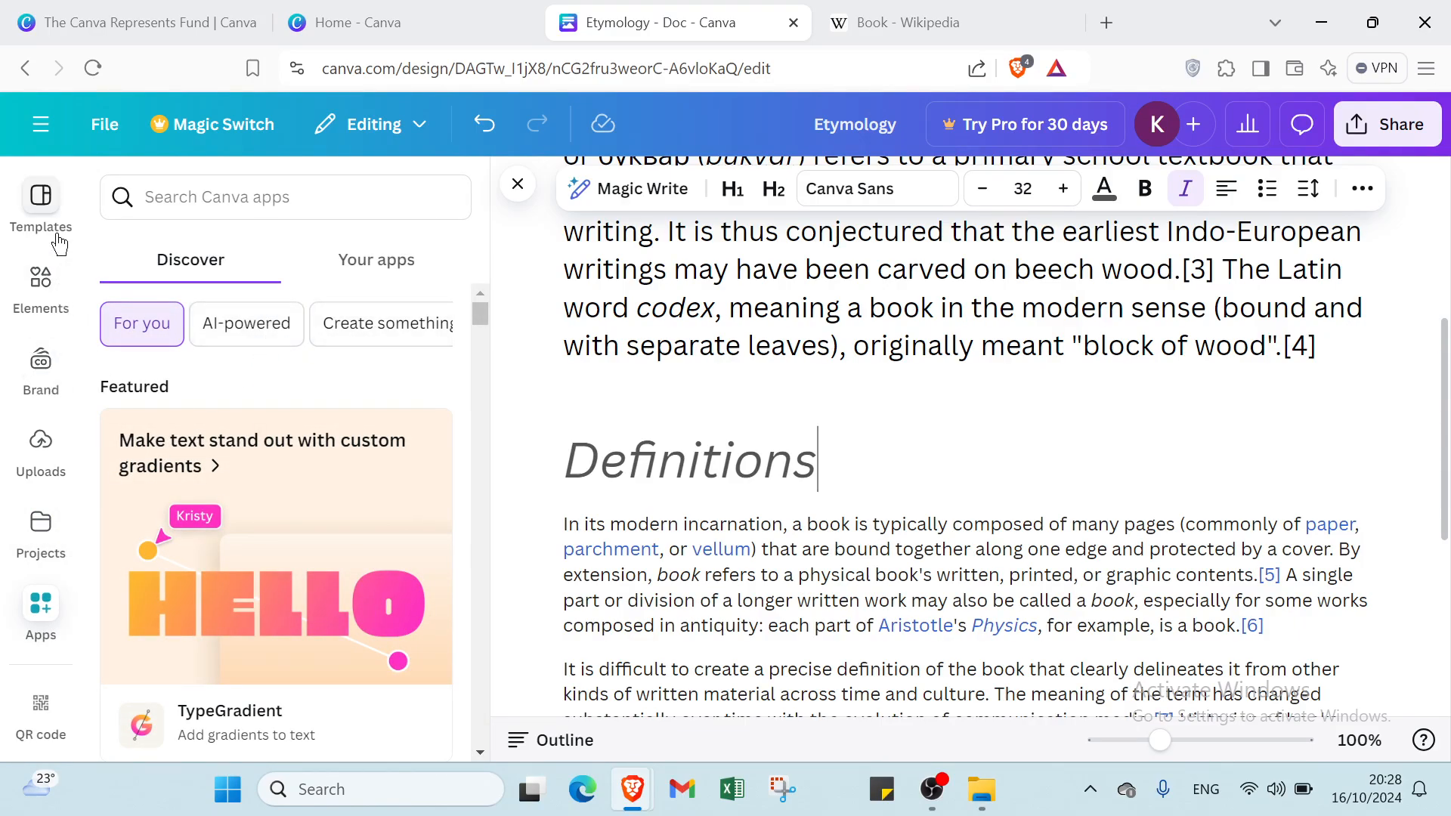
left_click(41, 211)
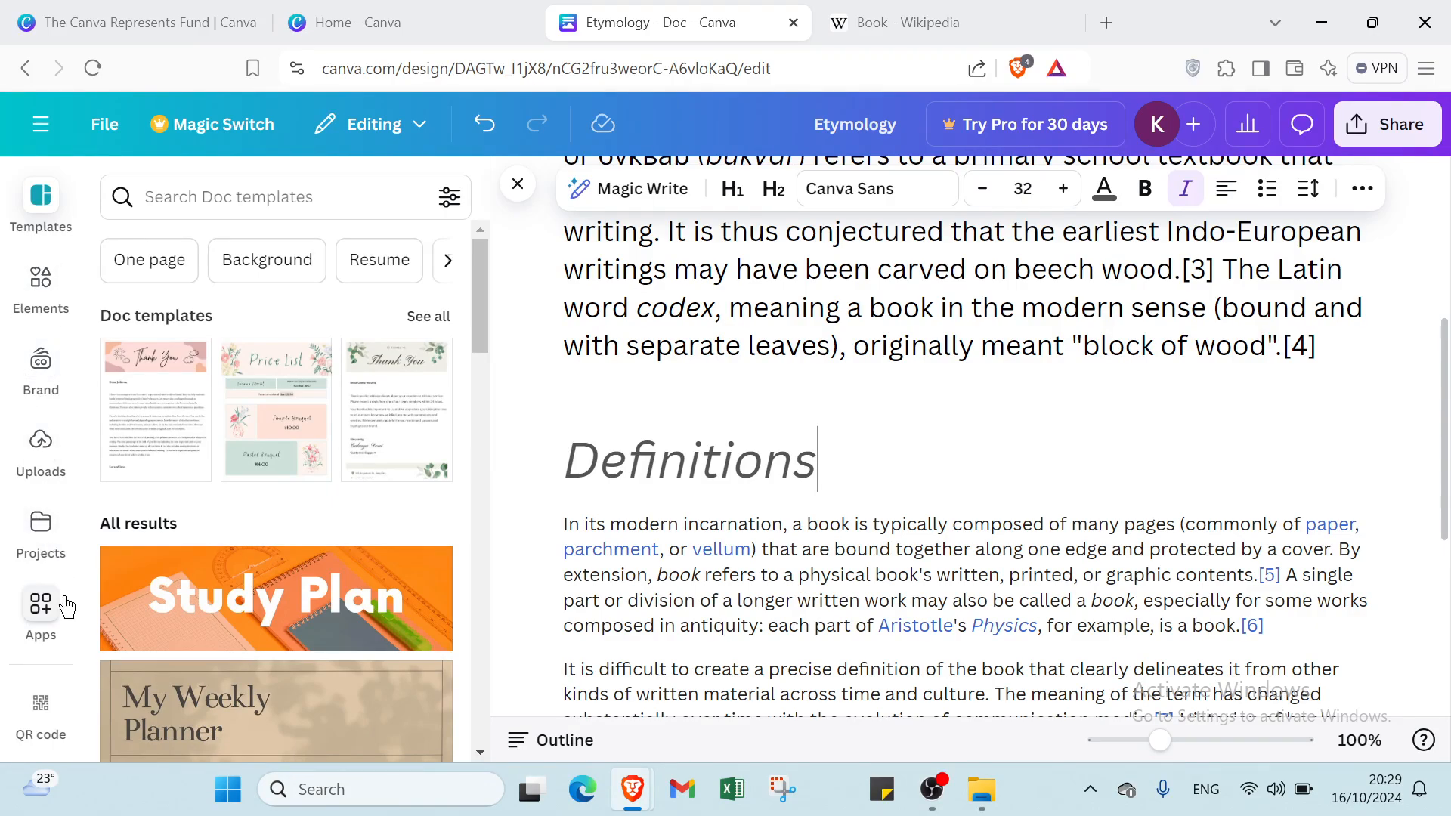
left_click(518, 184)
Add the indented title "BOOKS" on a new line above the "Etymology" heading.
scroll(866, 488, "up", 5)
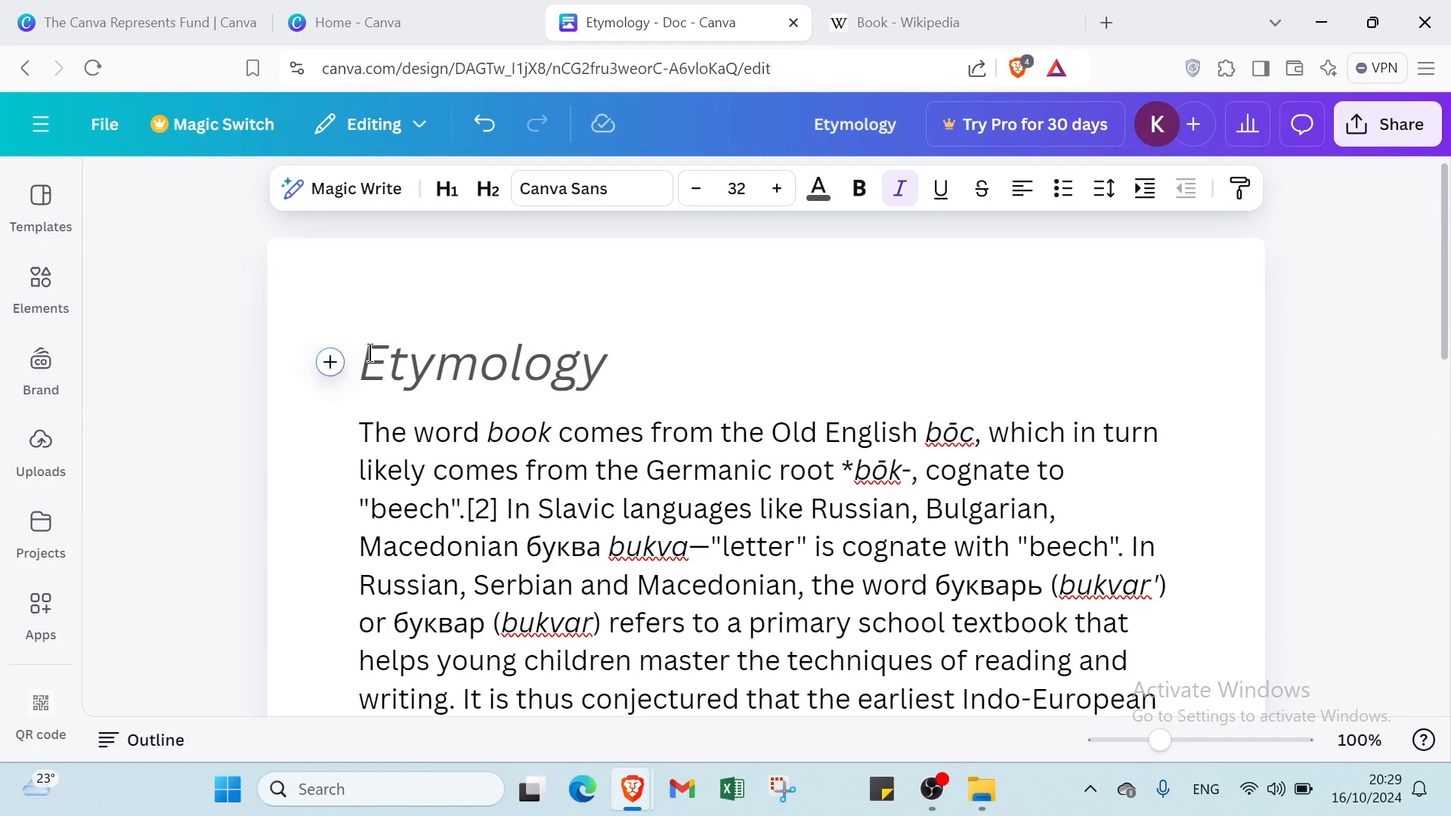
key("Return")
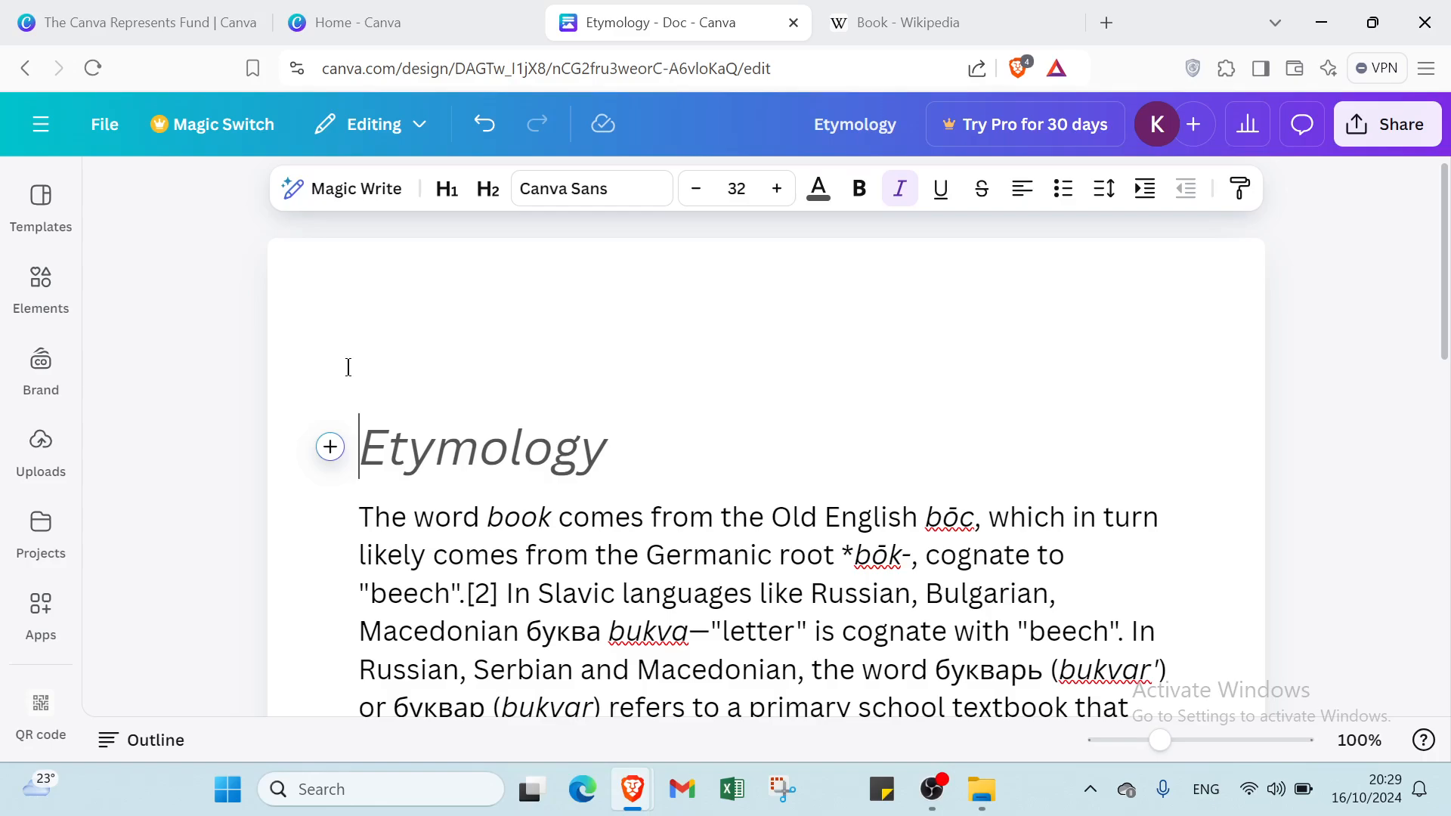
left_click(347, 367)
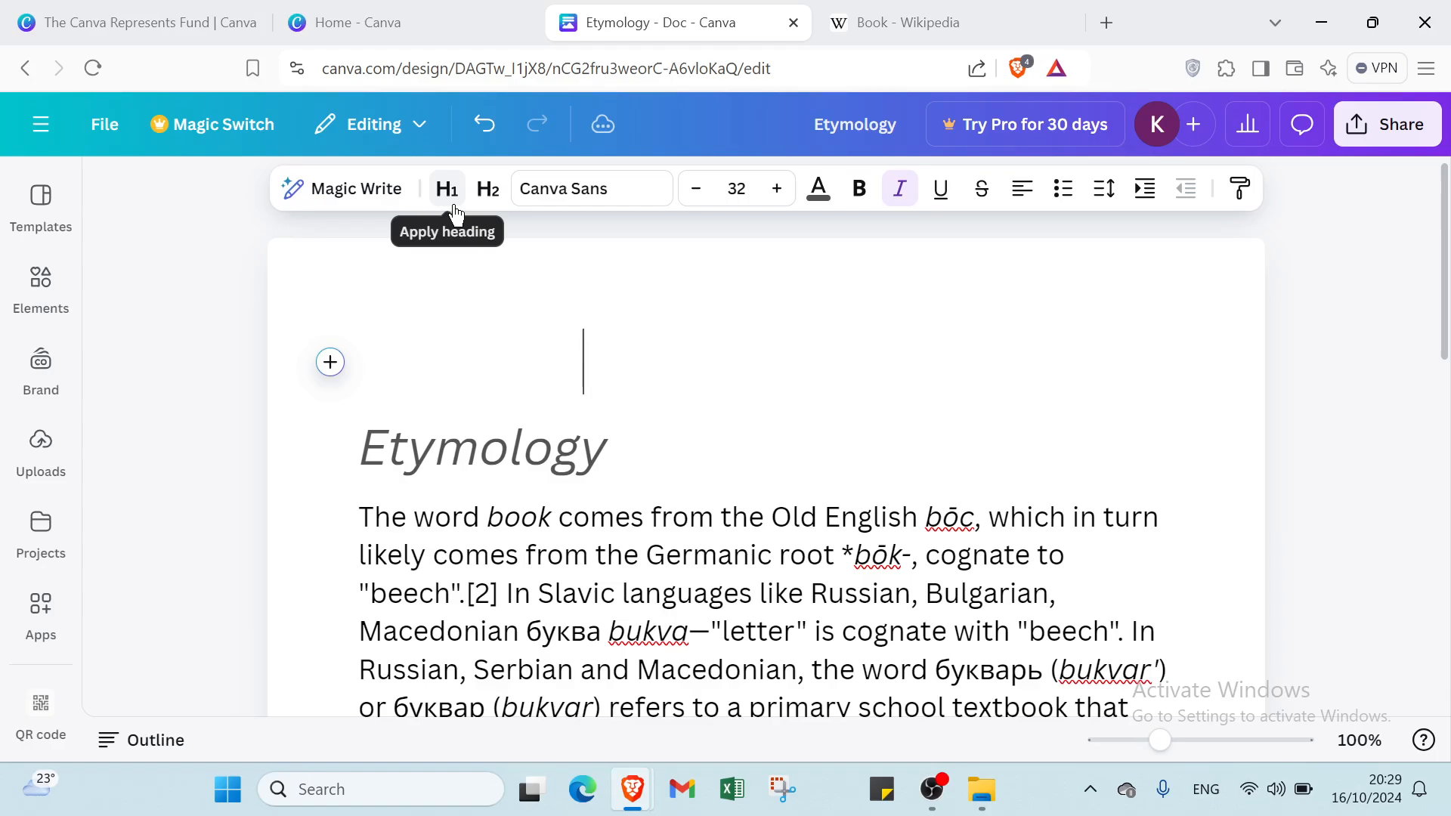
type("b")
key("BackSpace")
type("BOOO")
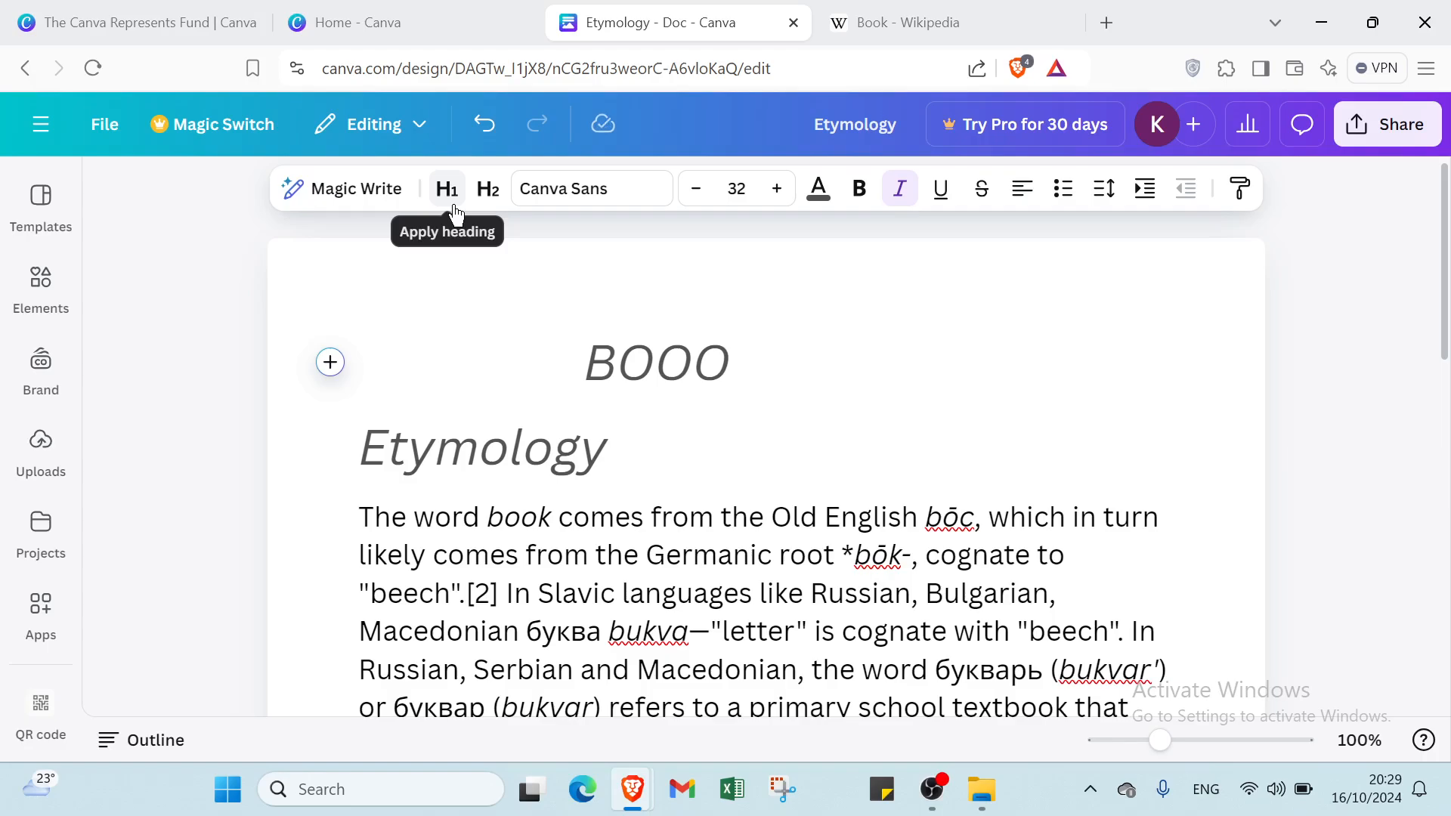
key("BackSpace")
key("BackSpace")
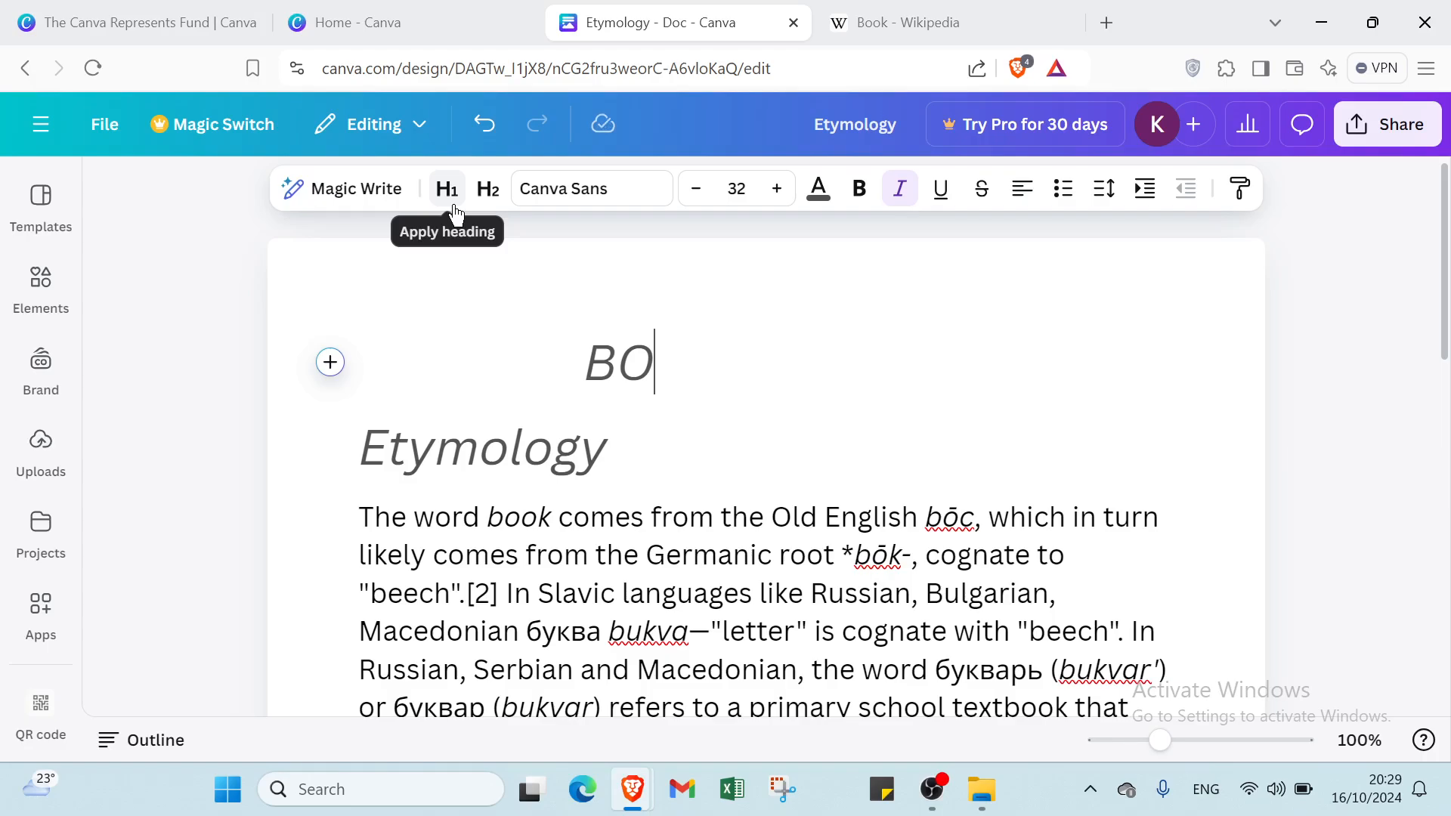
type("OKS")
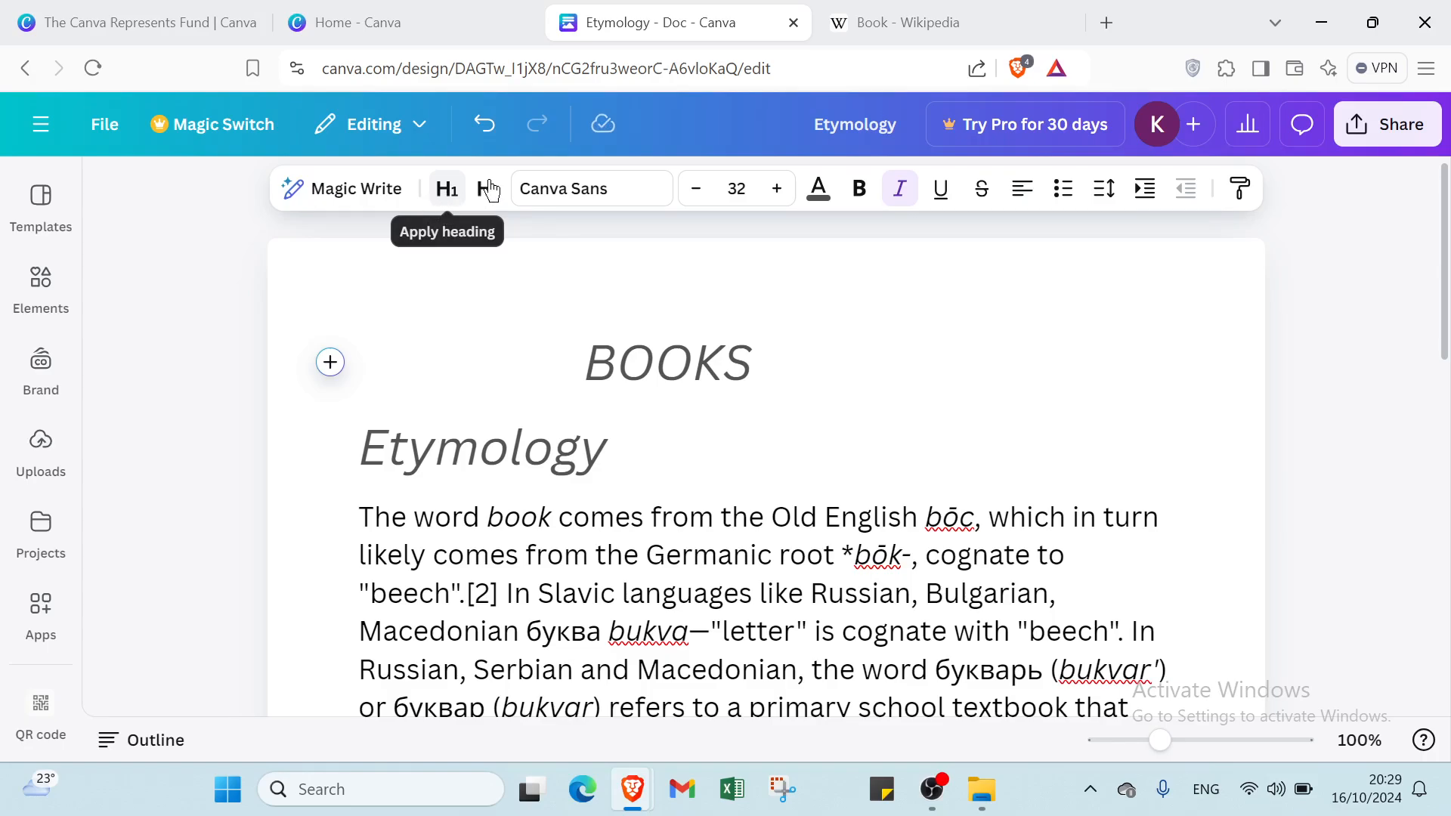
Set the font size of the "BOOKS" title to 72.
left_click_drag(575, 362, 786, 411)
left_click(782, 366)
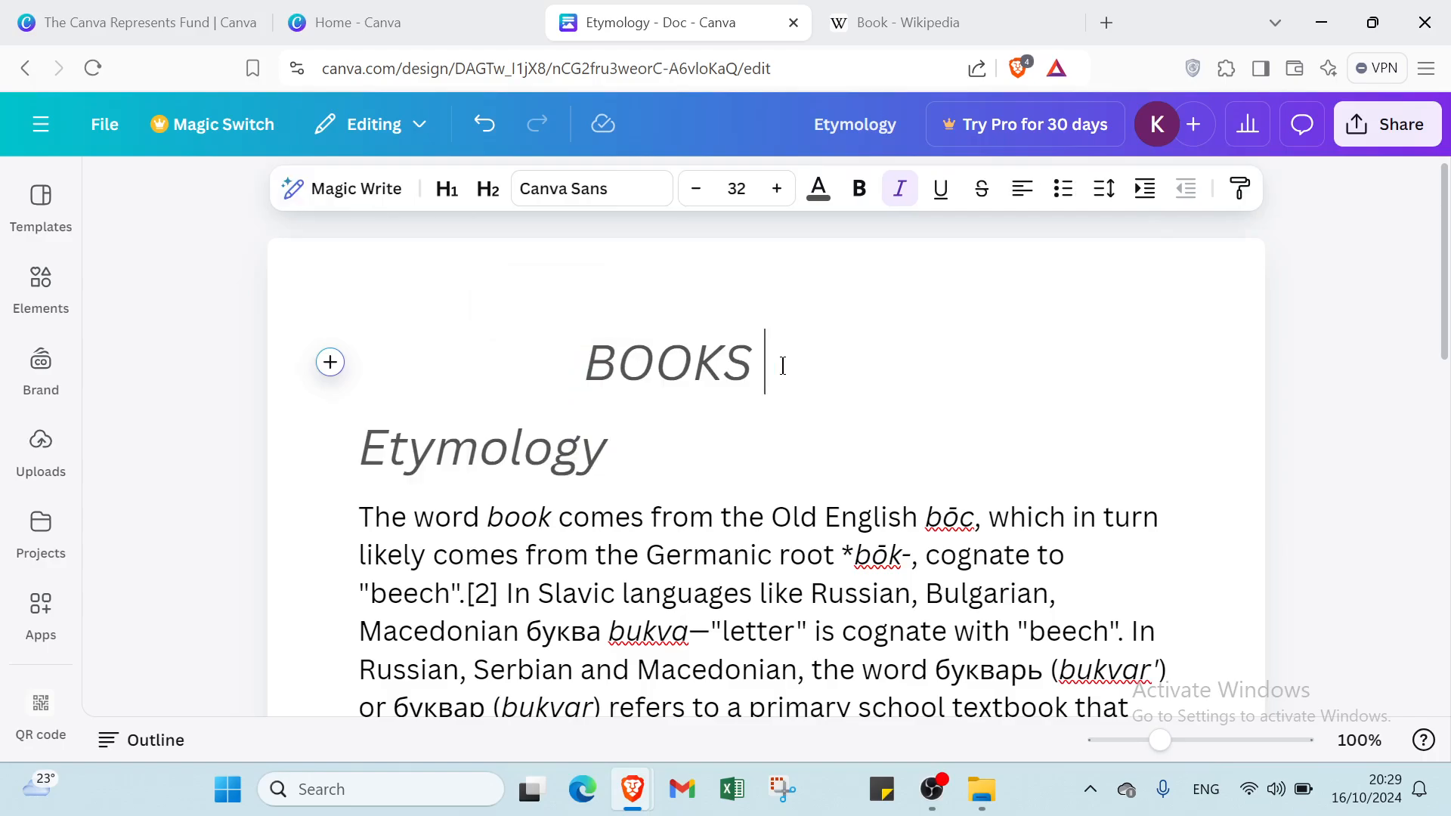
left_click_drag(575, 363, 771, 369)
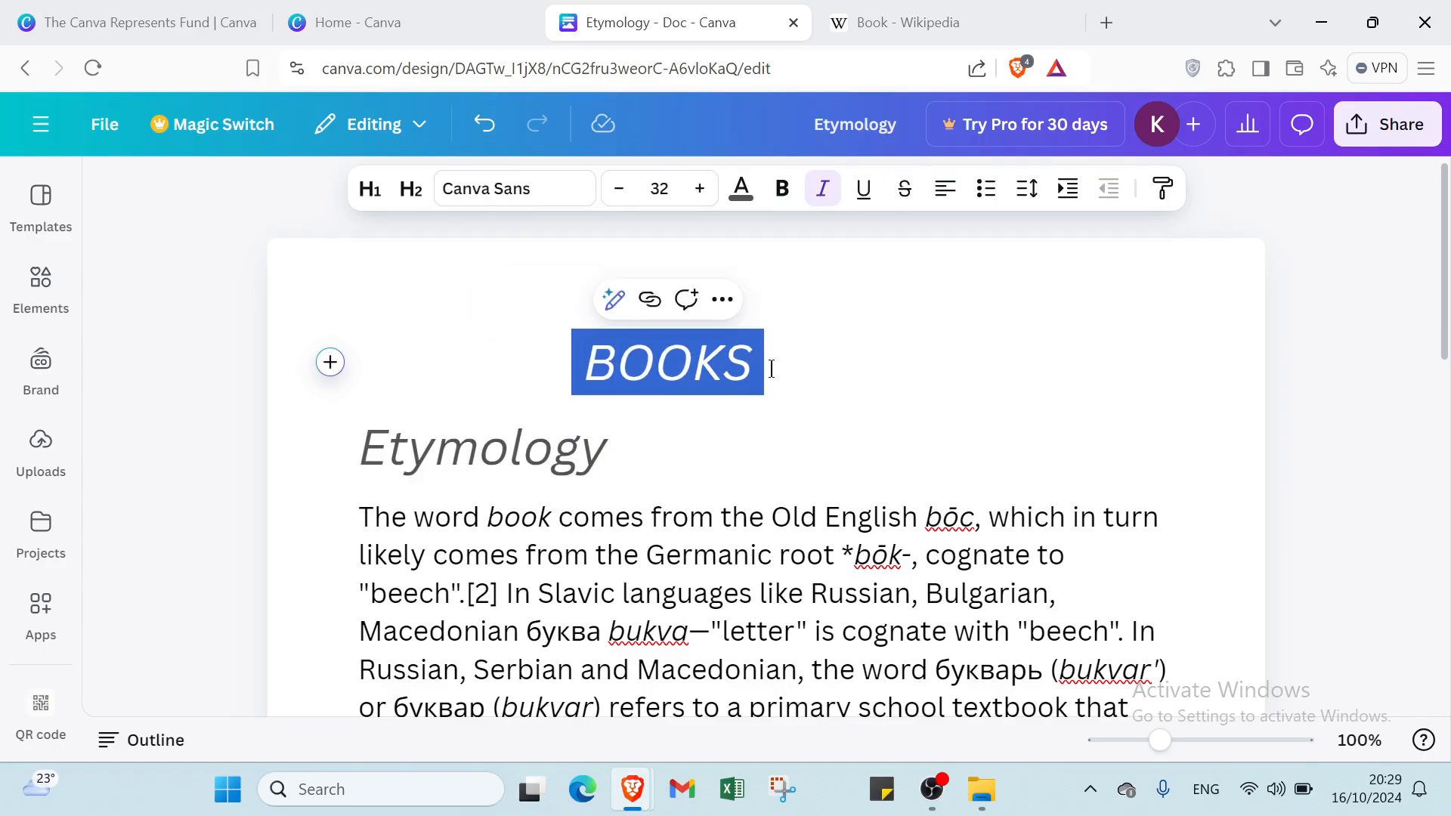
left_click(658, 188)
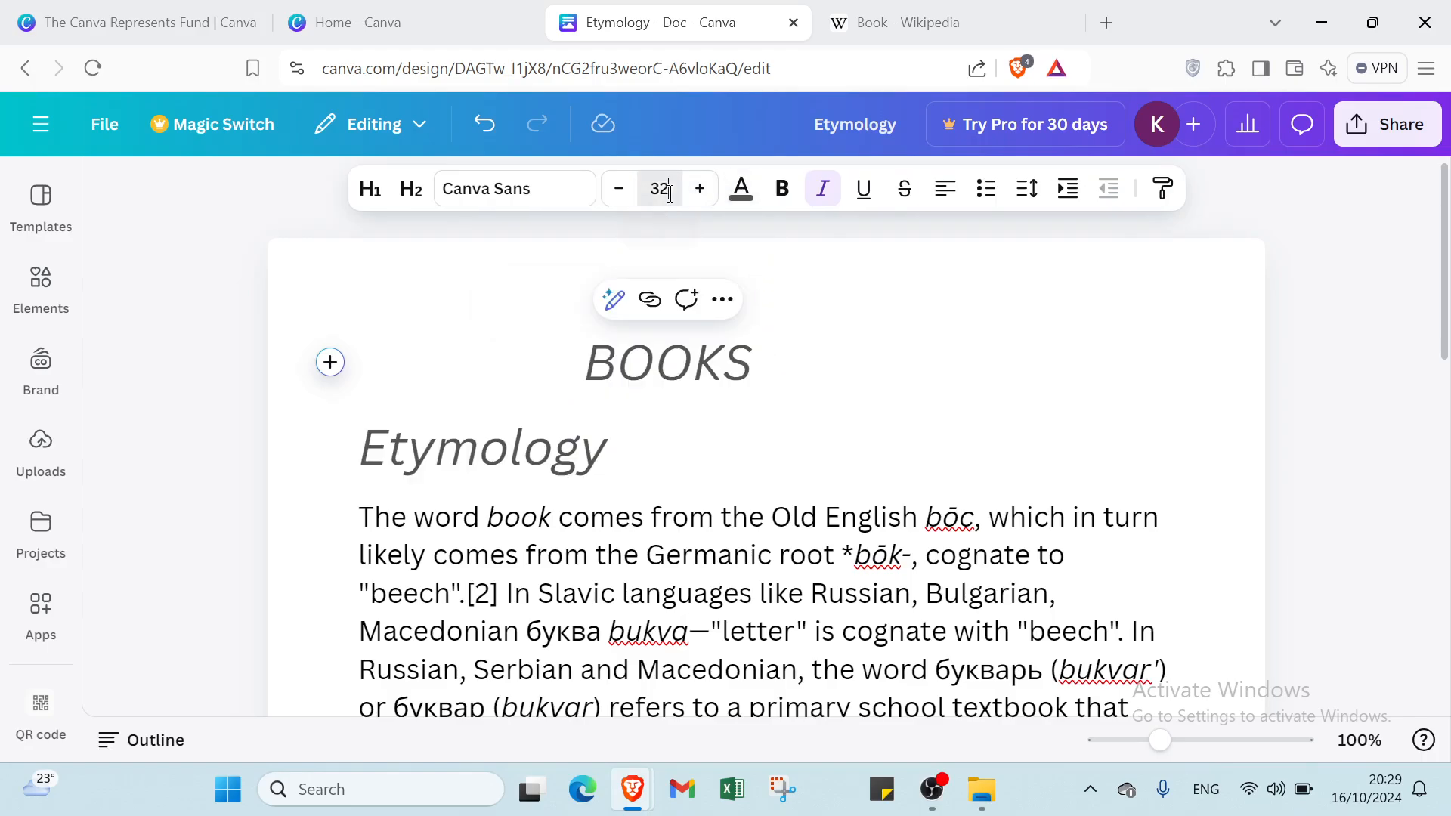
scroll(657, 379, "down", 3)
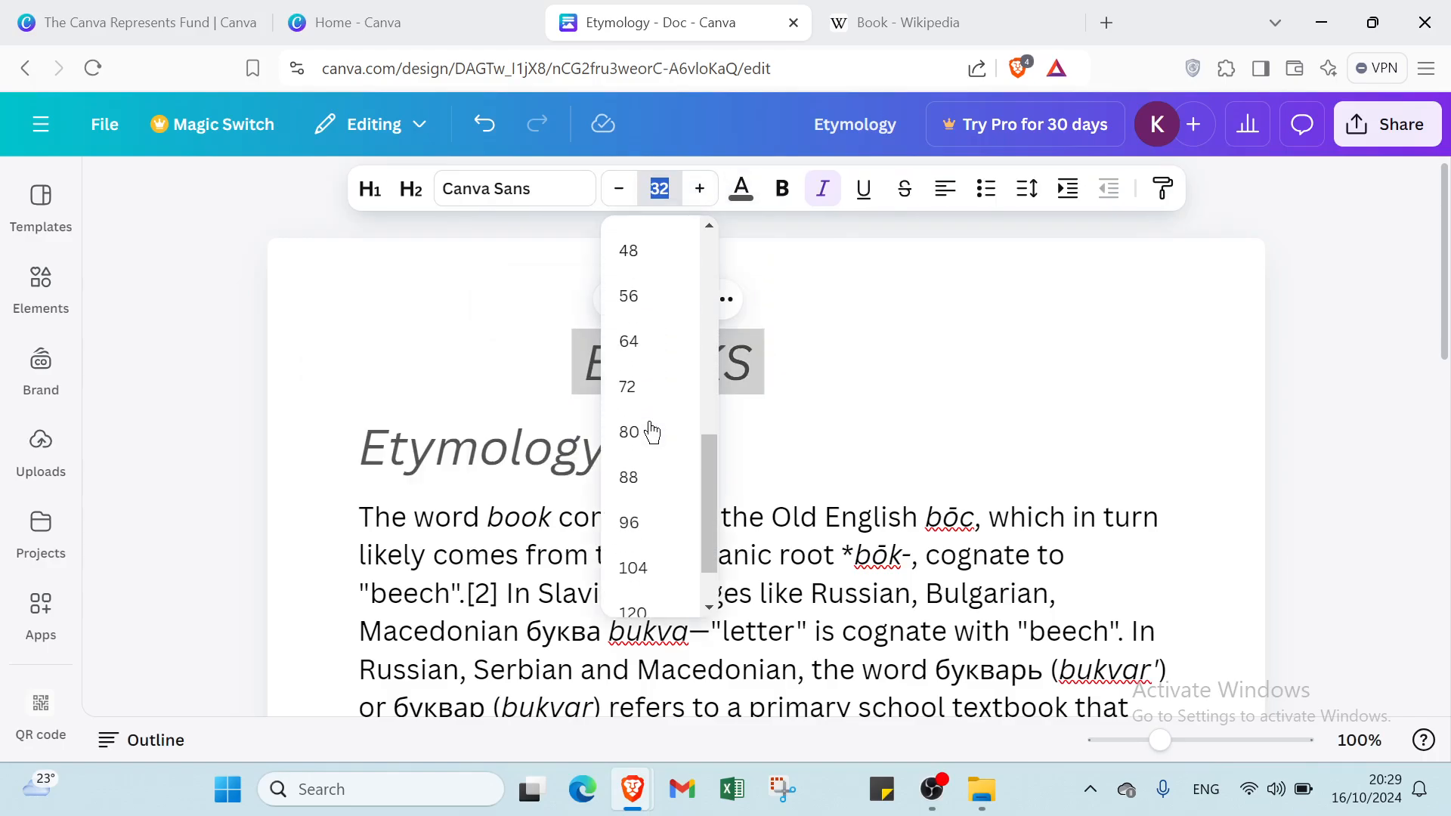
left_click(665, 386)
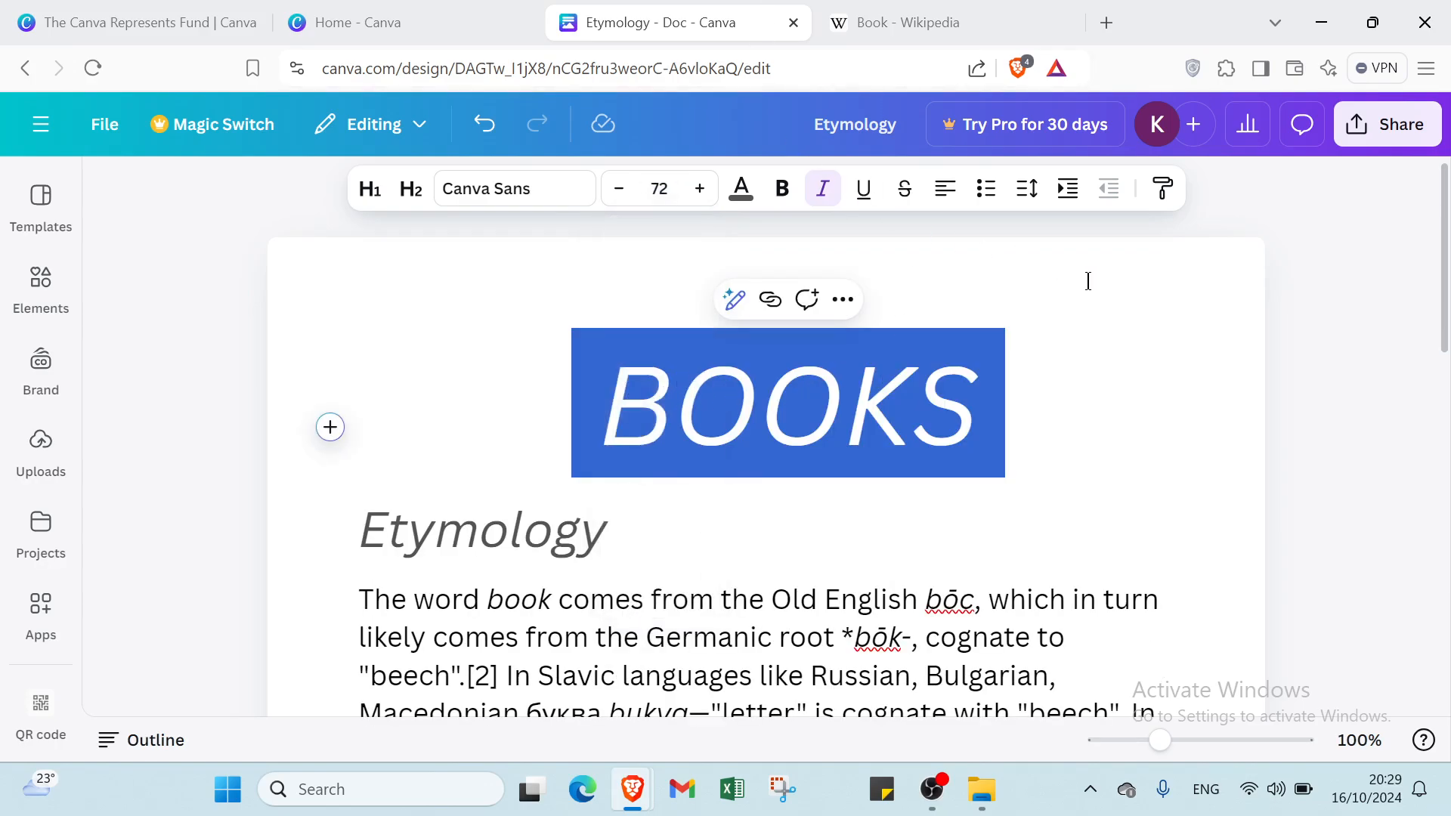
Recolour the "BOOKS" title with the blue document colour and make it bold without italics.
left_click(741, 188)
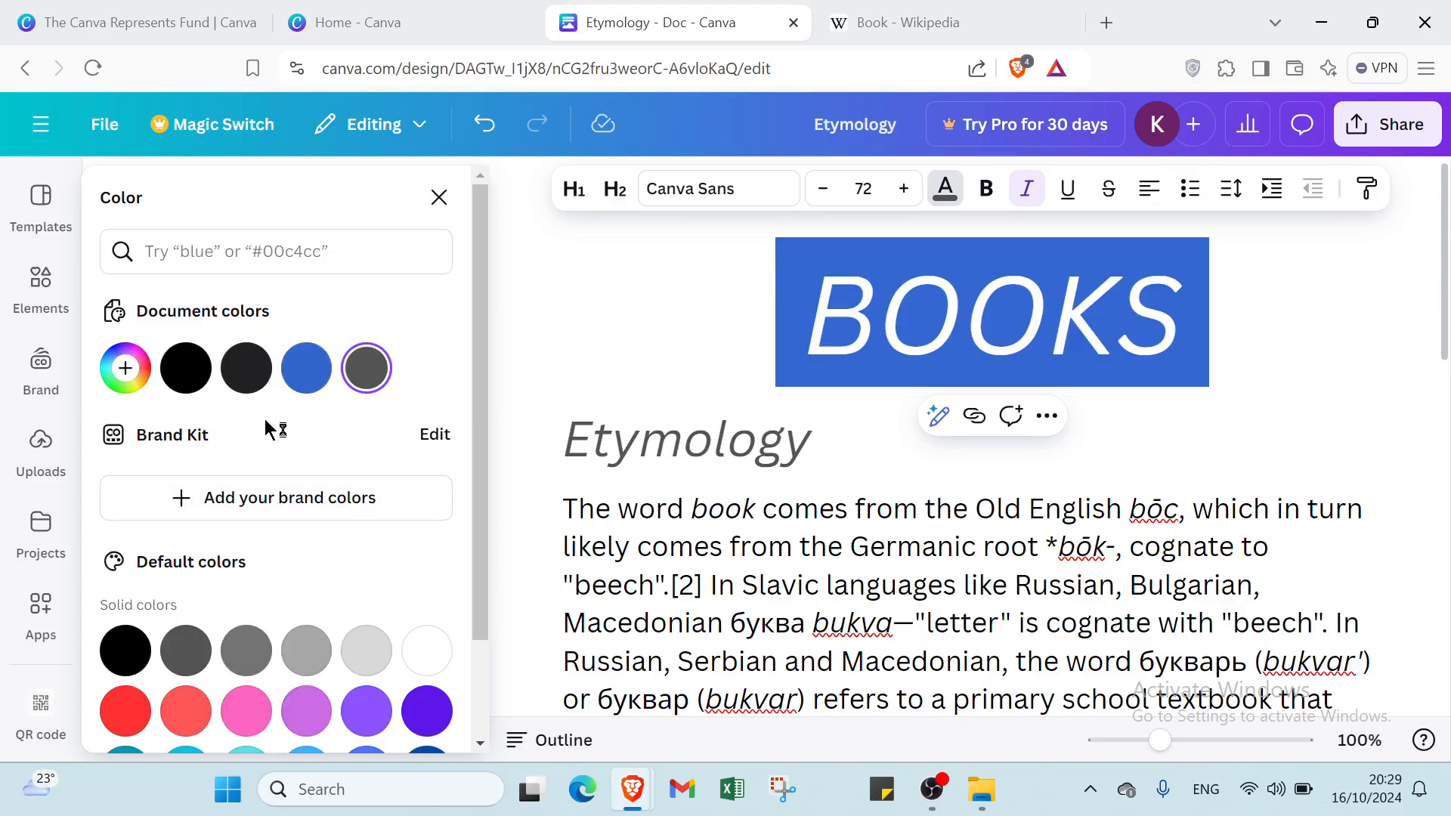
left_click(306, 368)
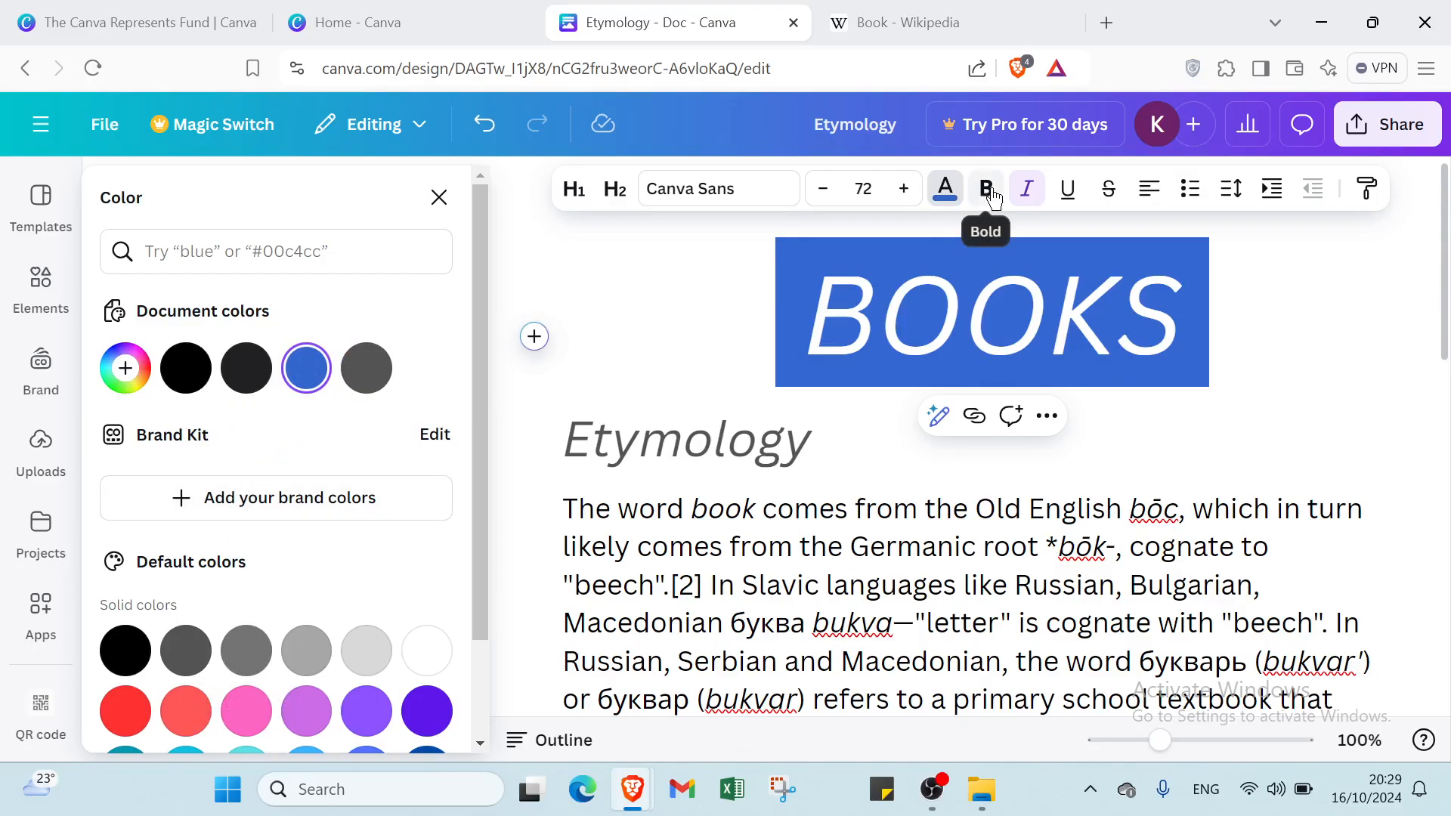
left_click(986, 188)
left_click(1022, 191)
left_click(1020, 190)
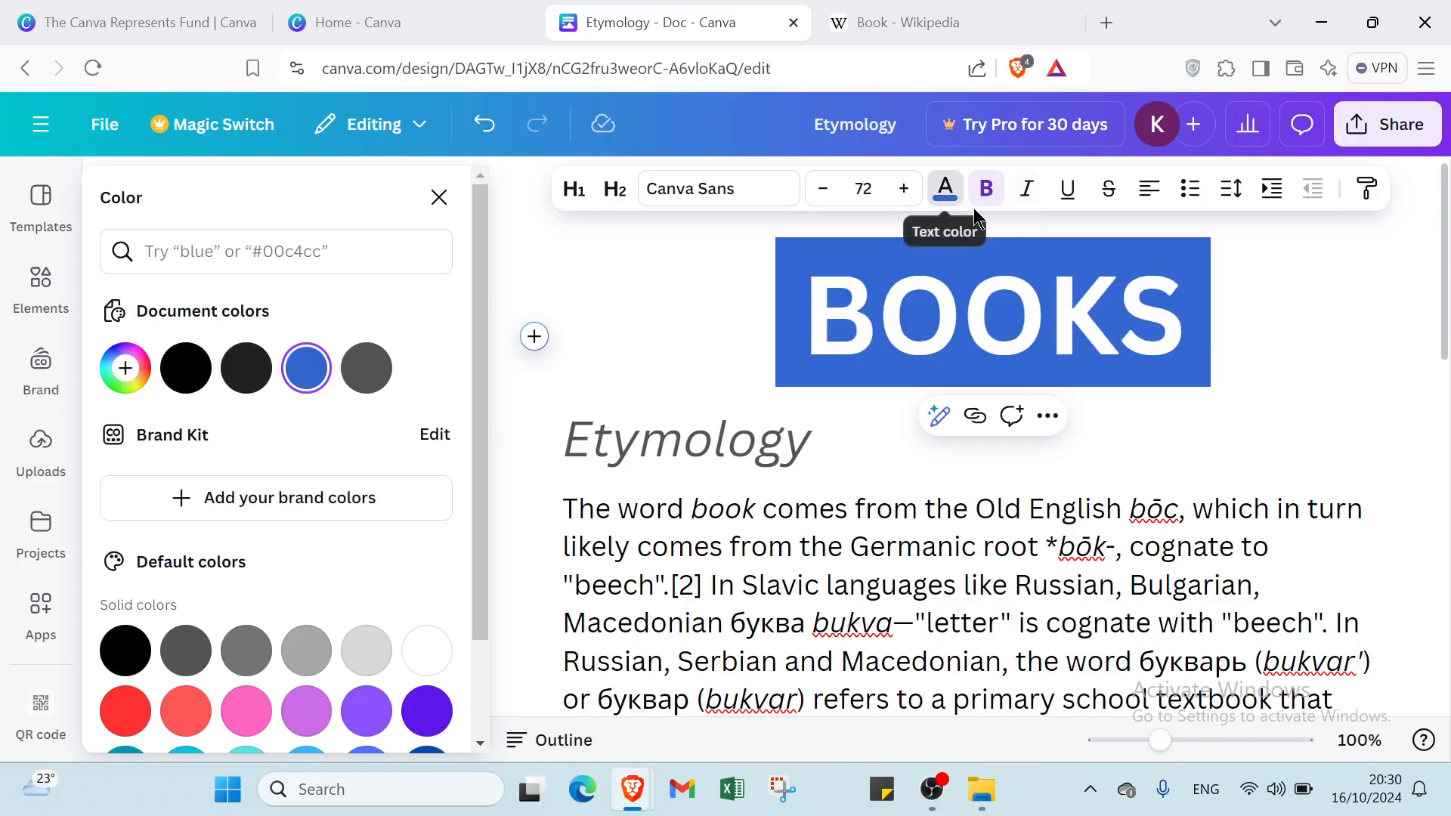
left_click(1186, 235)
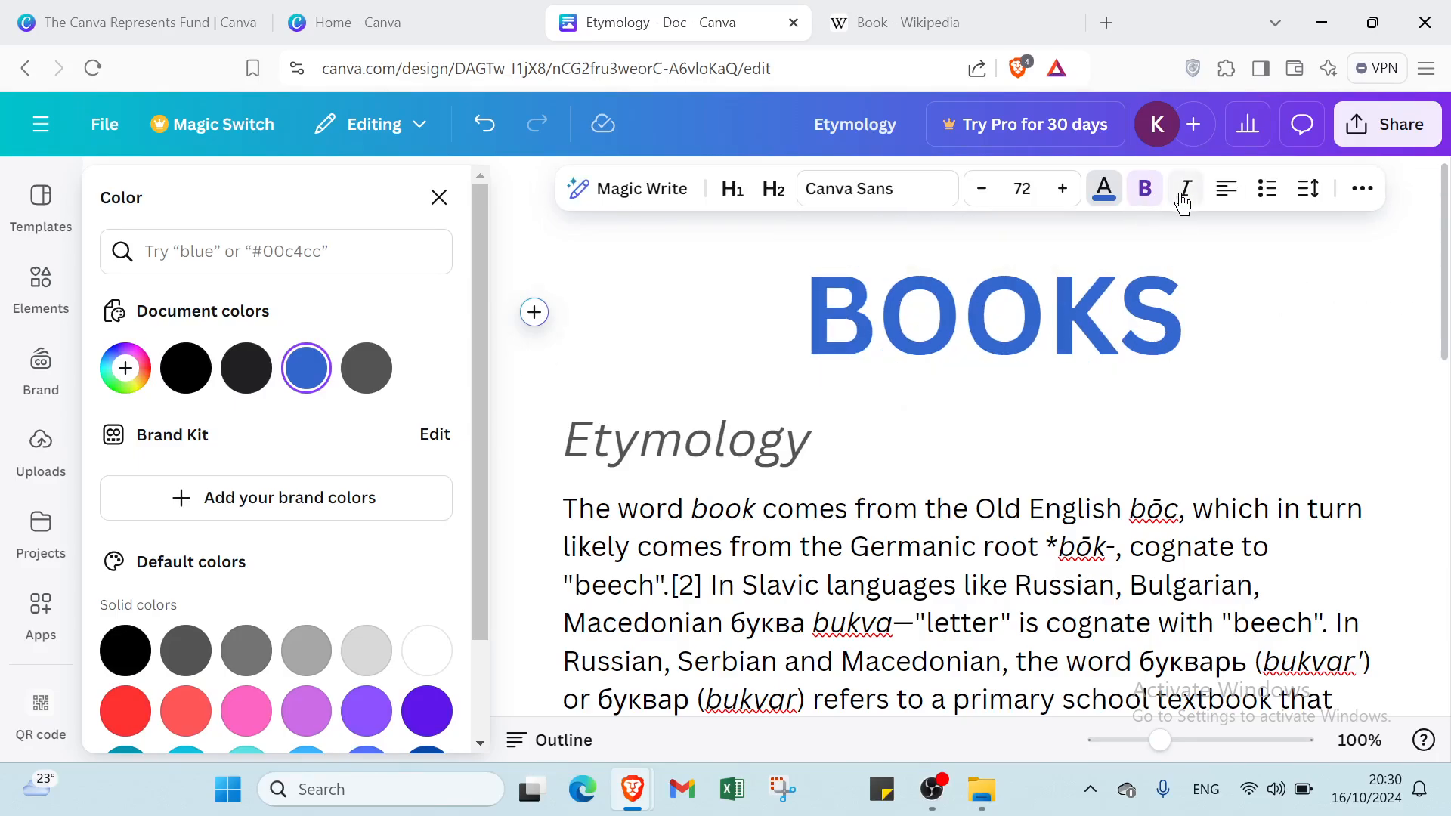
Centre the paragraph under the "Etymology" heading and close the colour options.
left_click(562, 507)
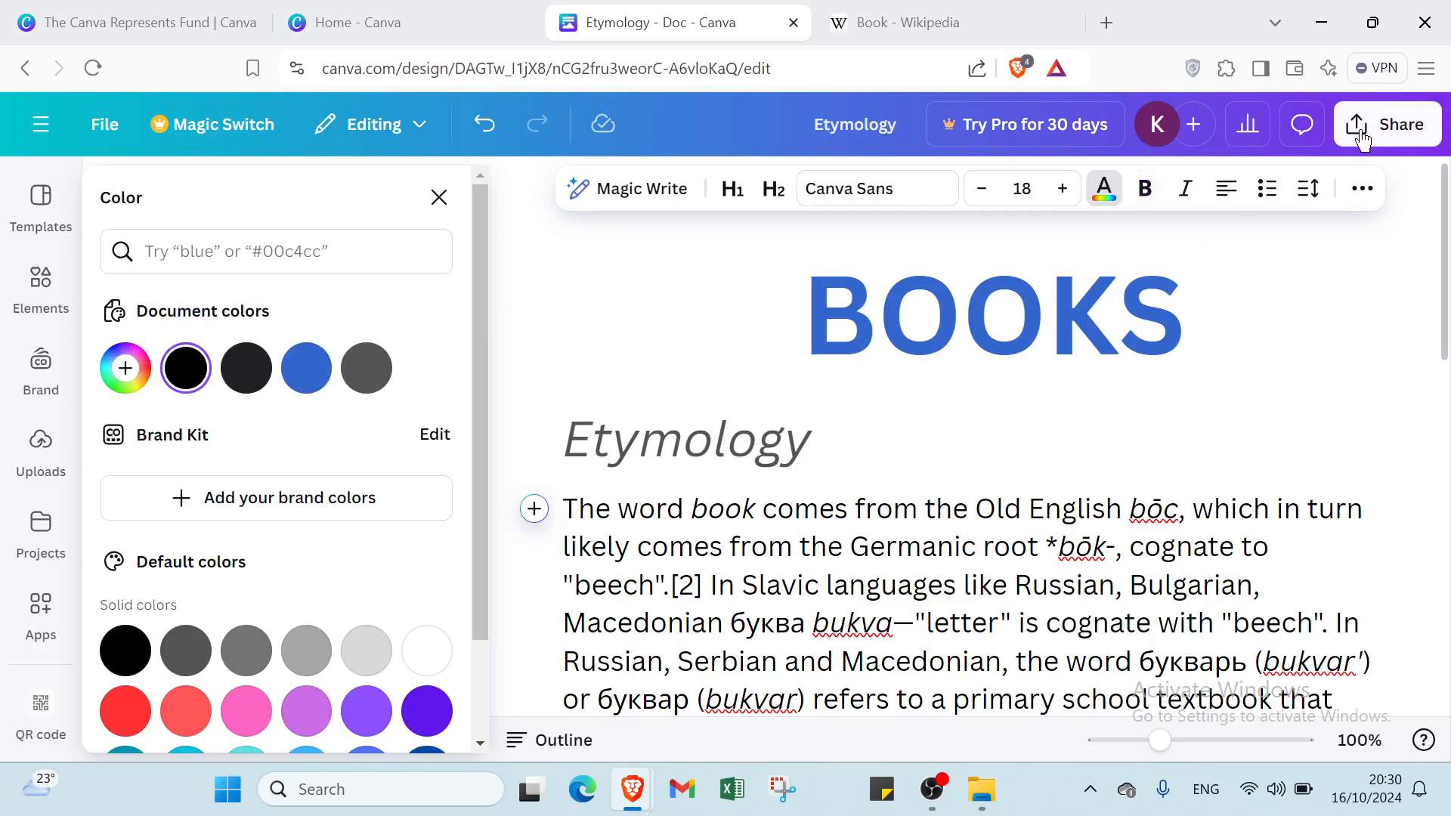
left_click(1226, 185)
scroll(1062, 468, "down", 5)
scroll(1062, 468, "down", 7)
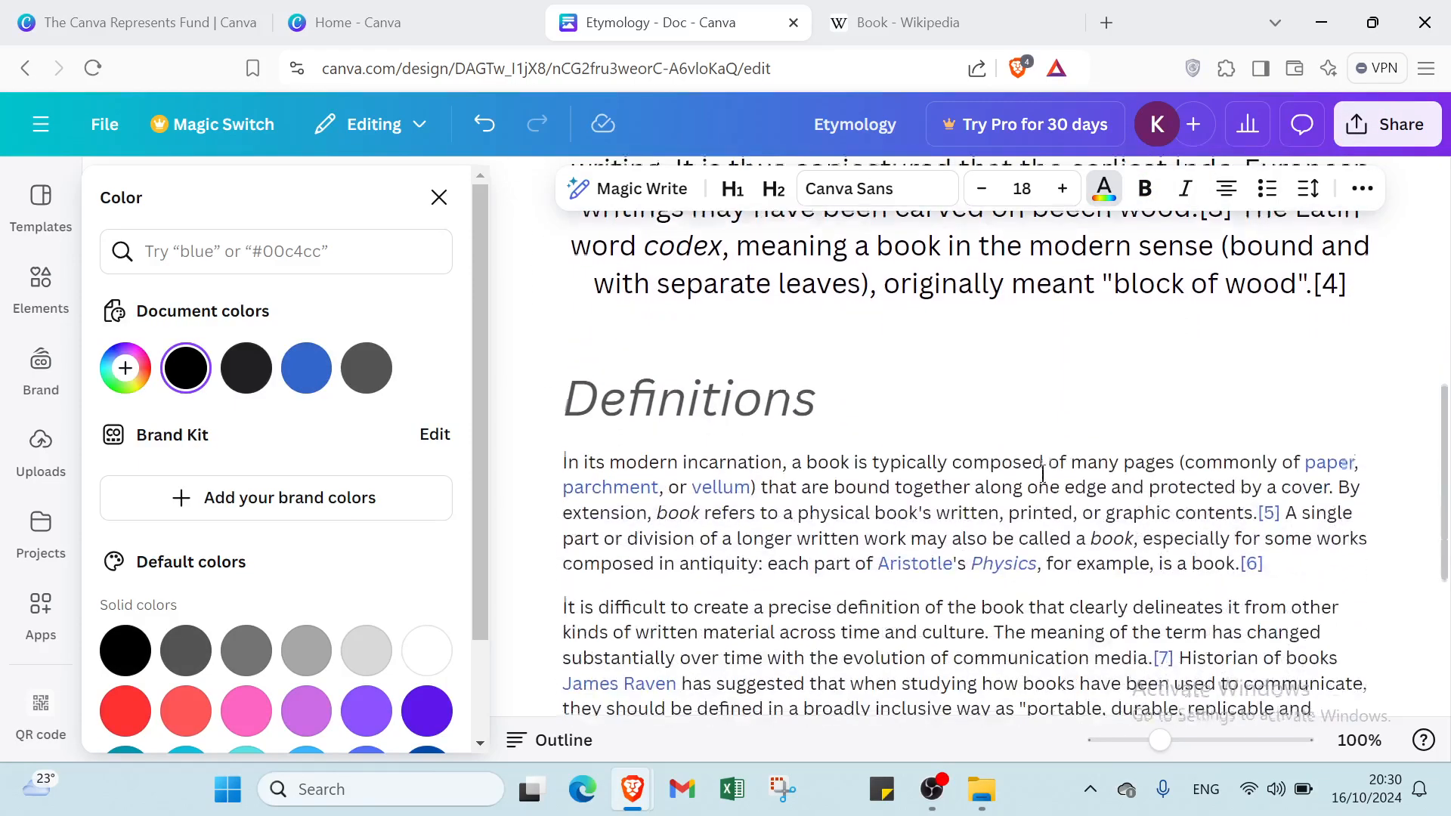
left_click(439, 198)
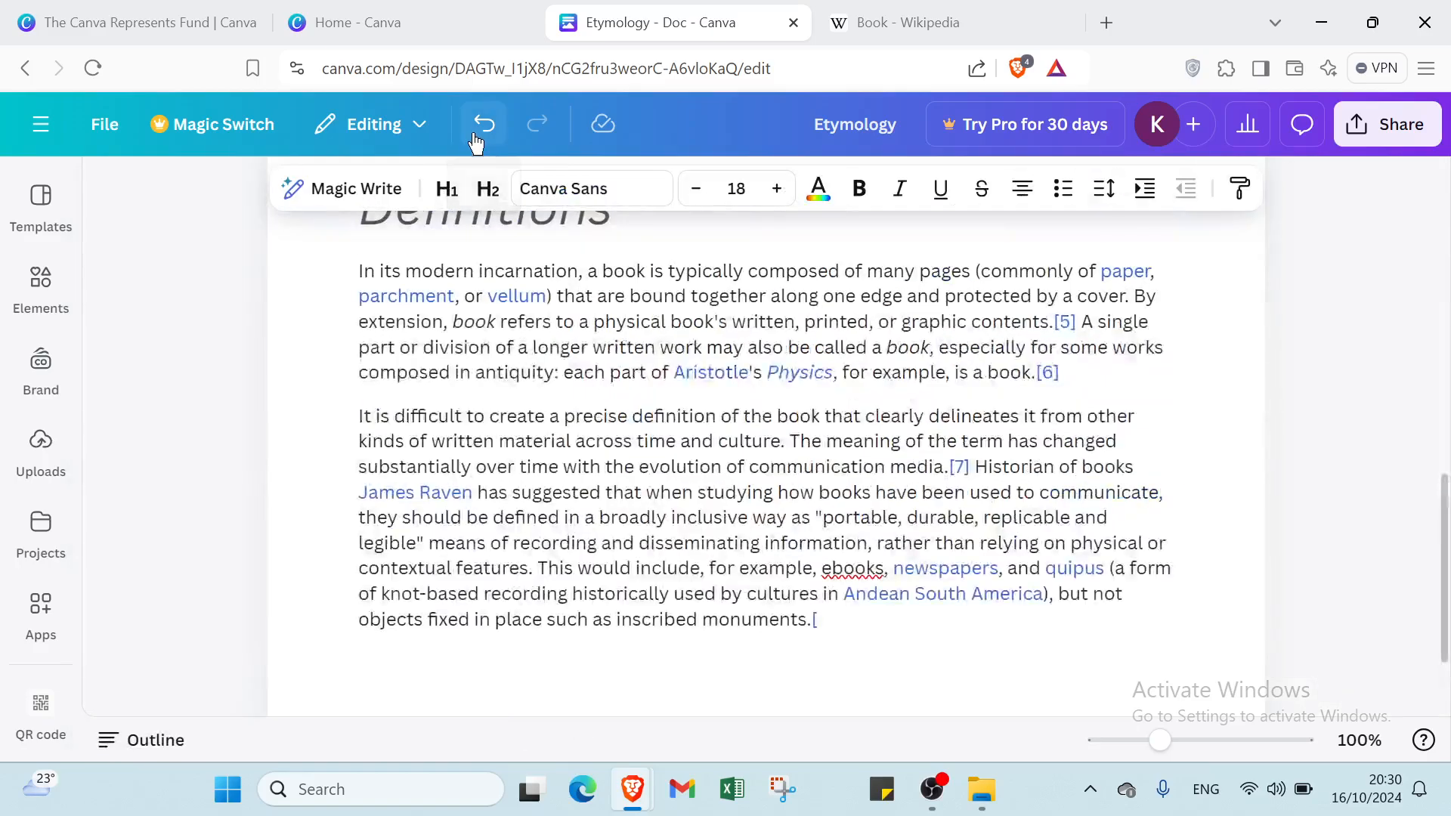
Undo all edits made in the document, including the title, the formatting and the pasted text, back to an empty page.
scroll(500, 355, "down", 2)
scroll(500, 356, "up", 3)
scroll(501, 356, "up", 7)
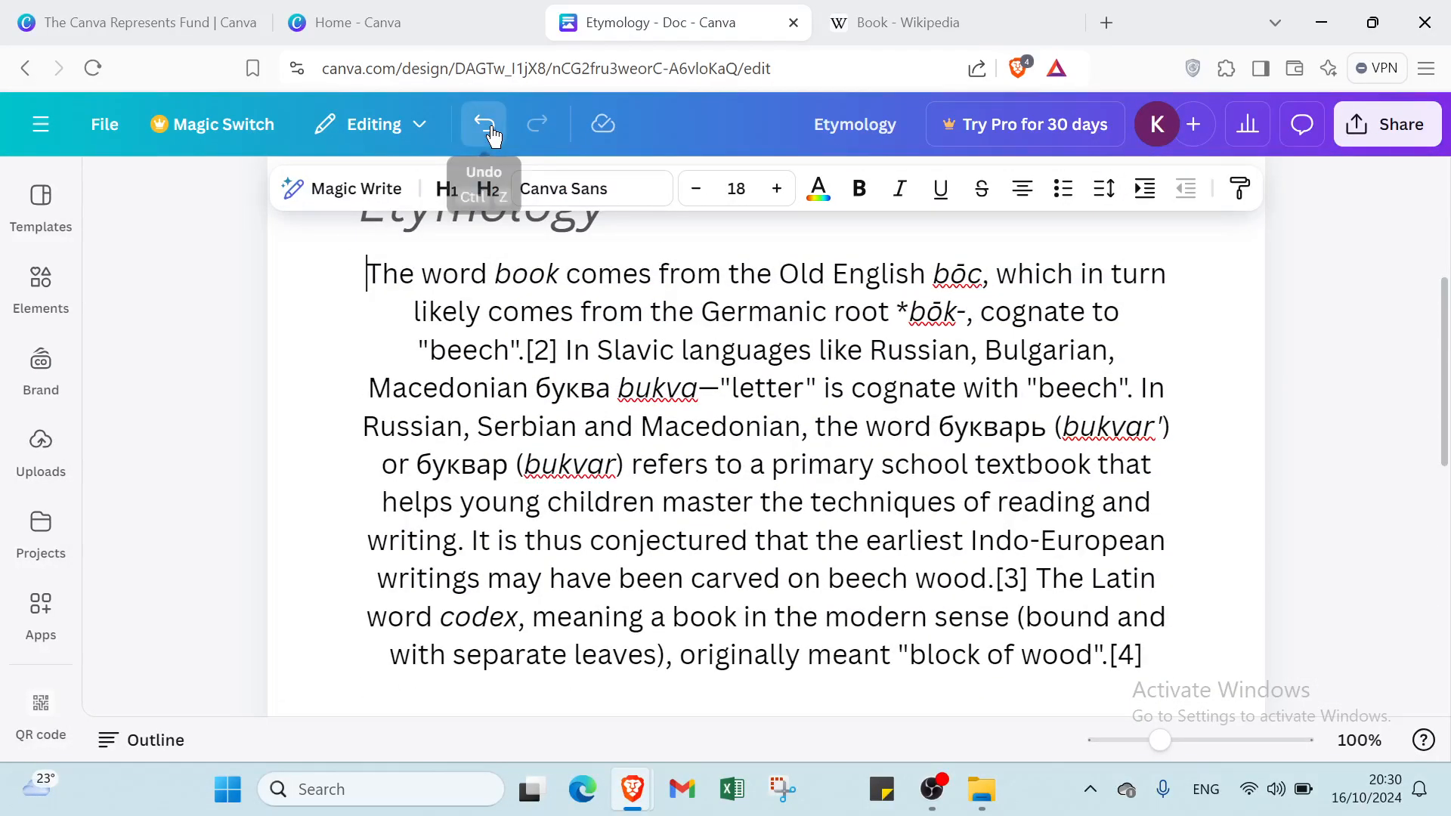
left_click(484, 124)
left_click(484, 124)
left_click(484, 124)
left_click(487, 128)
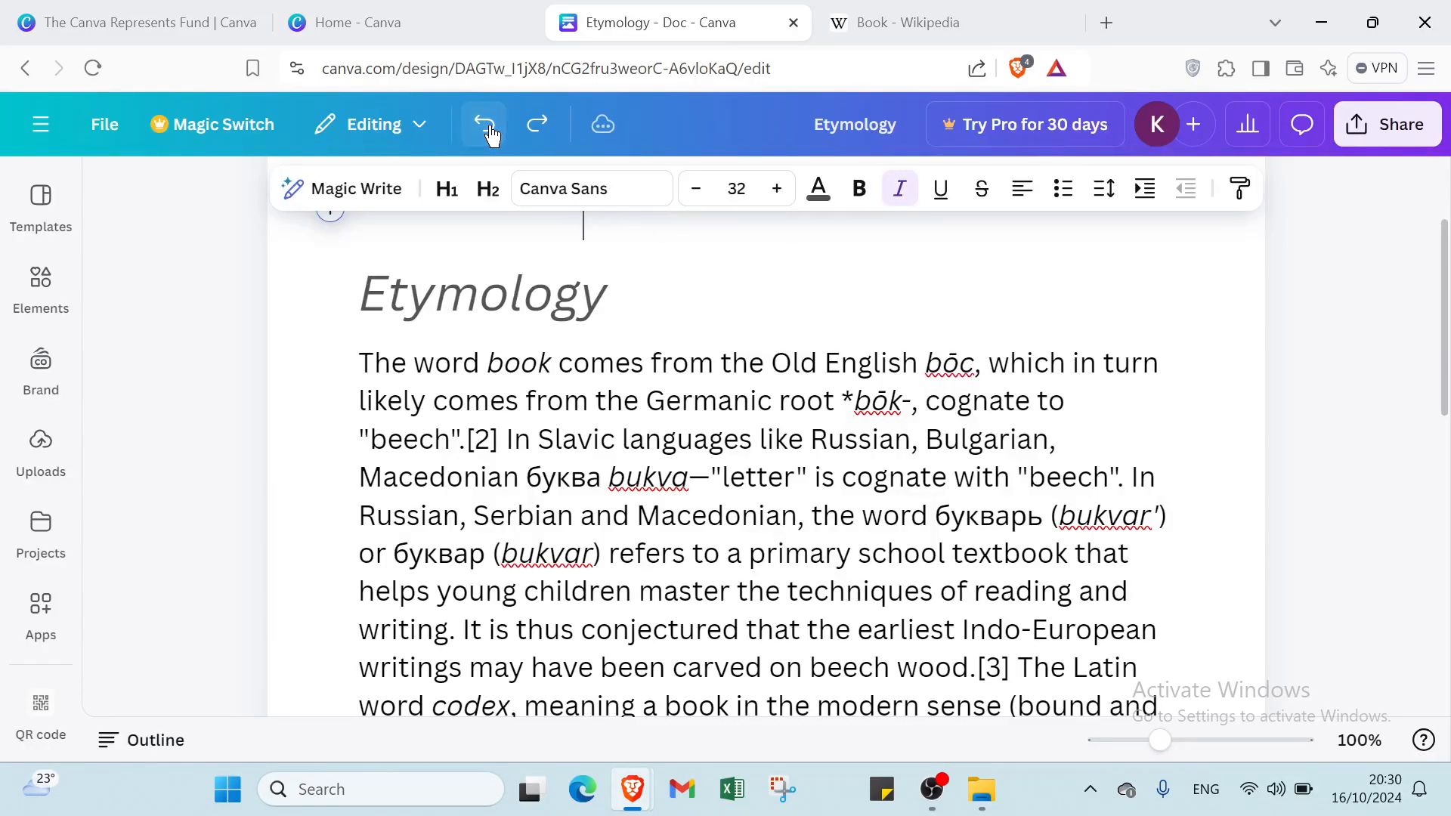
left_click(488, 128)
left_click(488, 128)
left_click(484, 126)
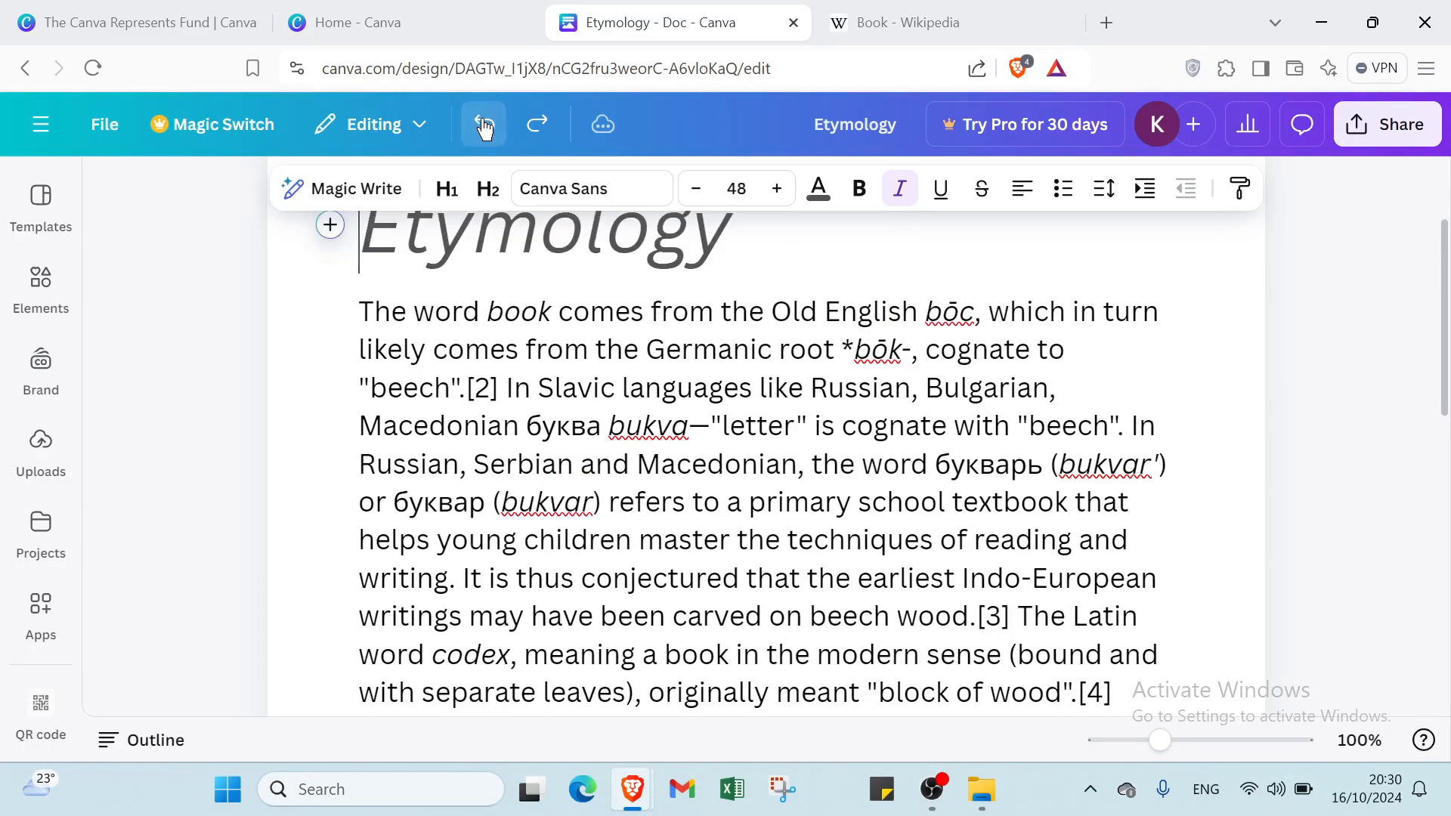
left_click(484, 126)
left_click(485, 126)
left_click(484, 127)
left_click(483, 124)
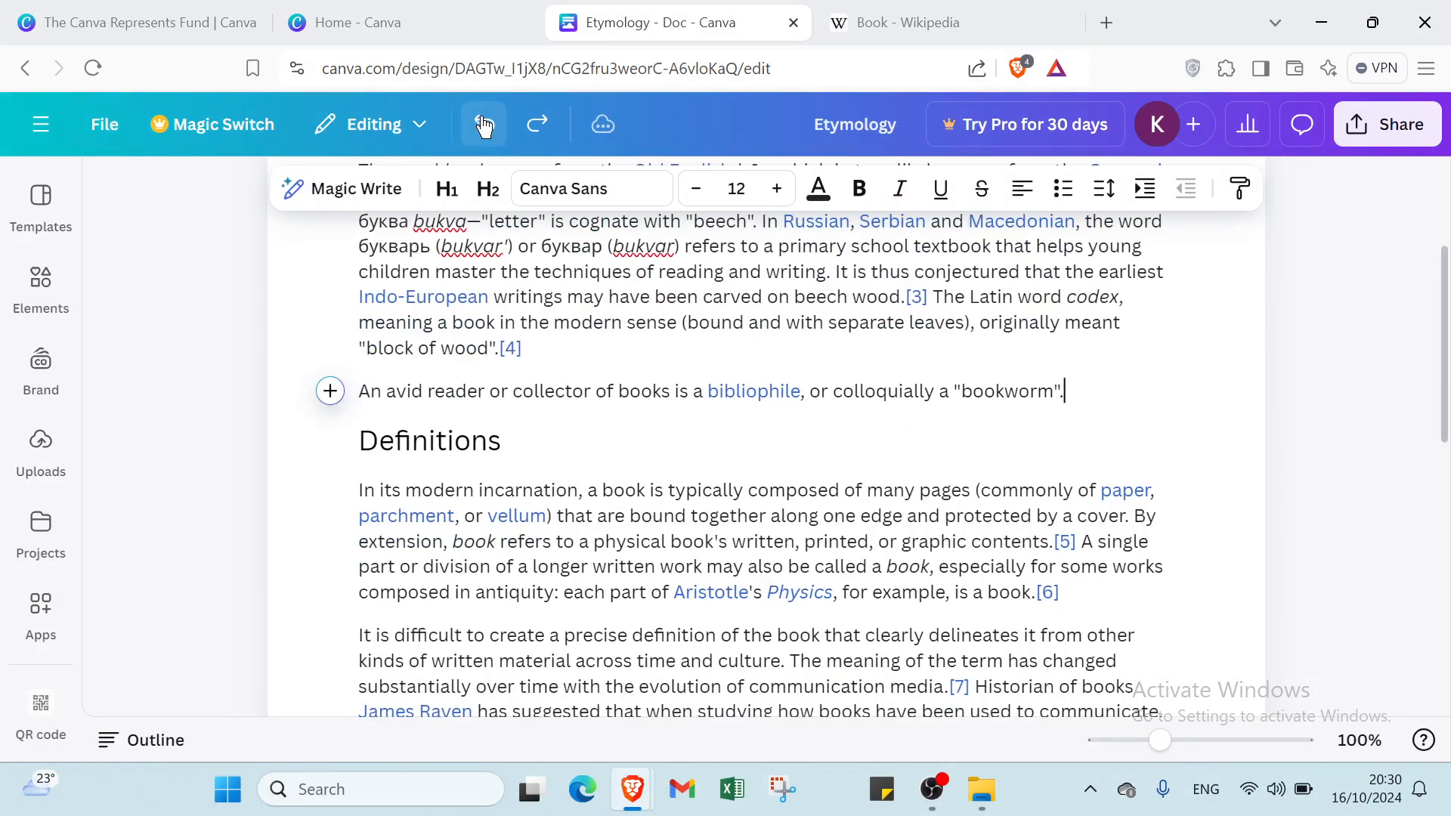
left_click(484, 124)
scroll(495, 400, "up", 2)
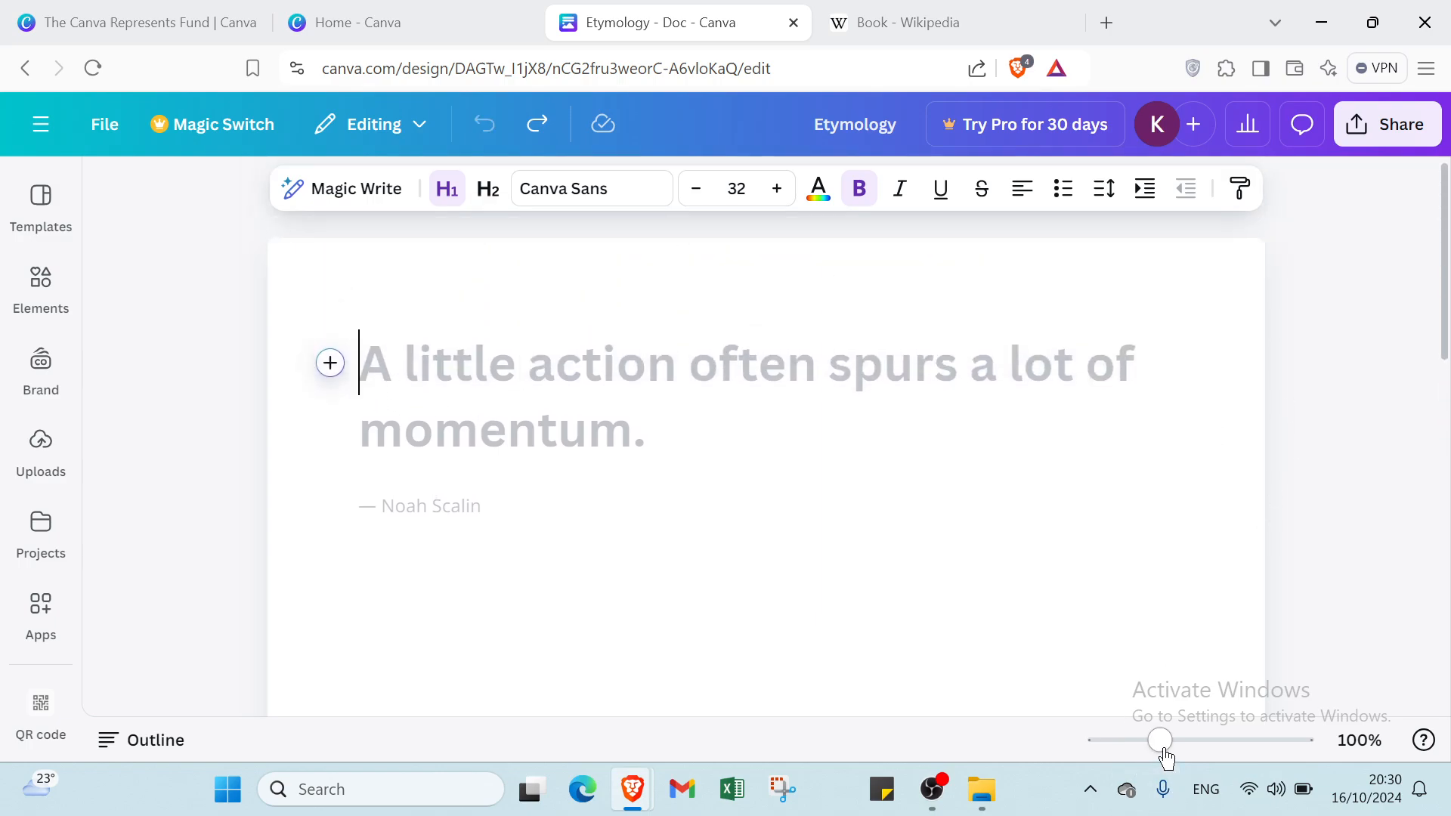
mouse_move(1167, 758)
left_mouse_down()
mouse_move(1196, 756)
mouse_move(1161, 747)
left_mouse_up()
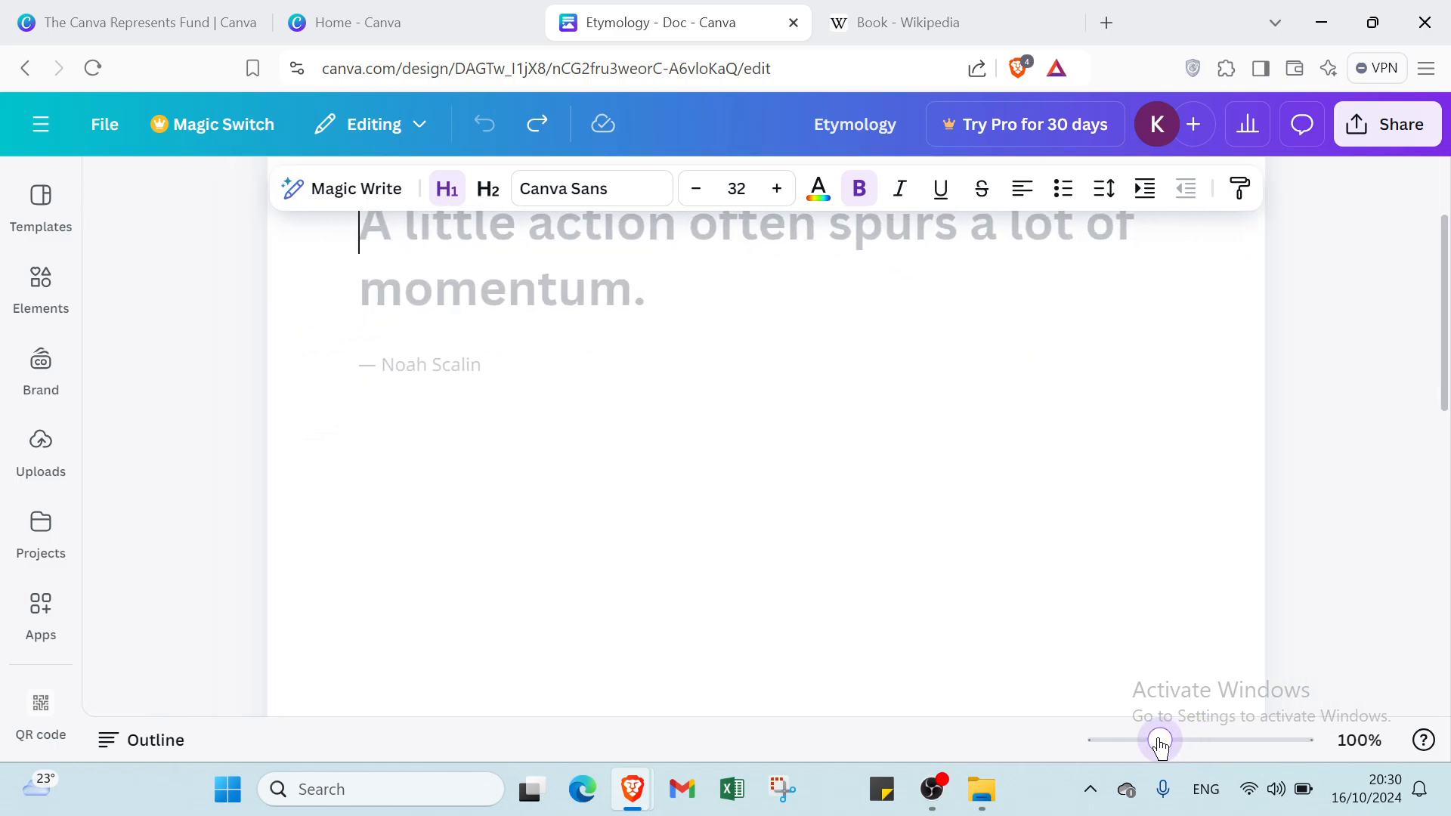
scroll(735, 545, "down", 5)
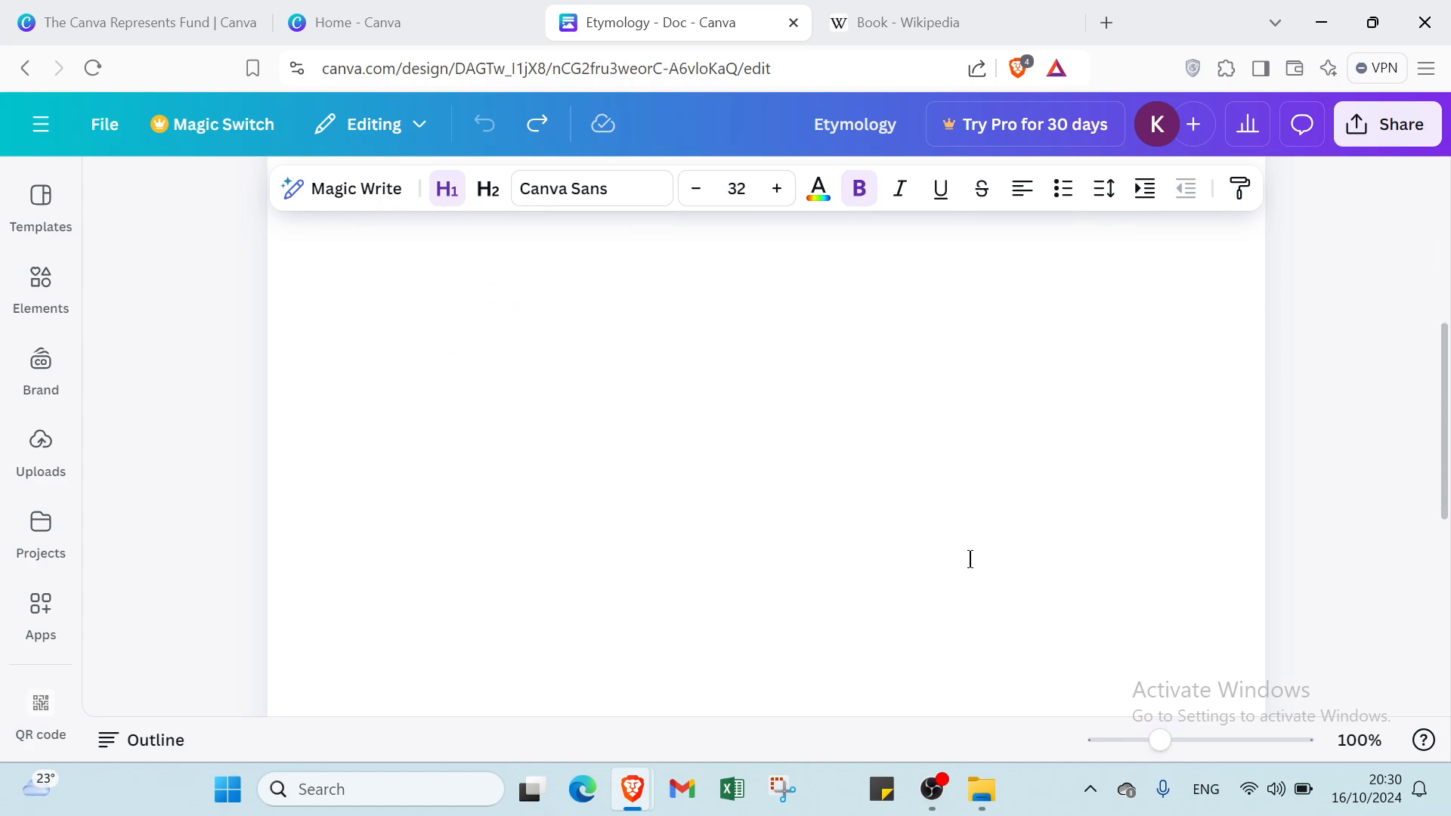
scroll(907, 556, "up", 8)
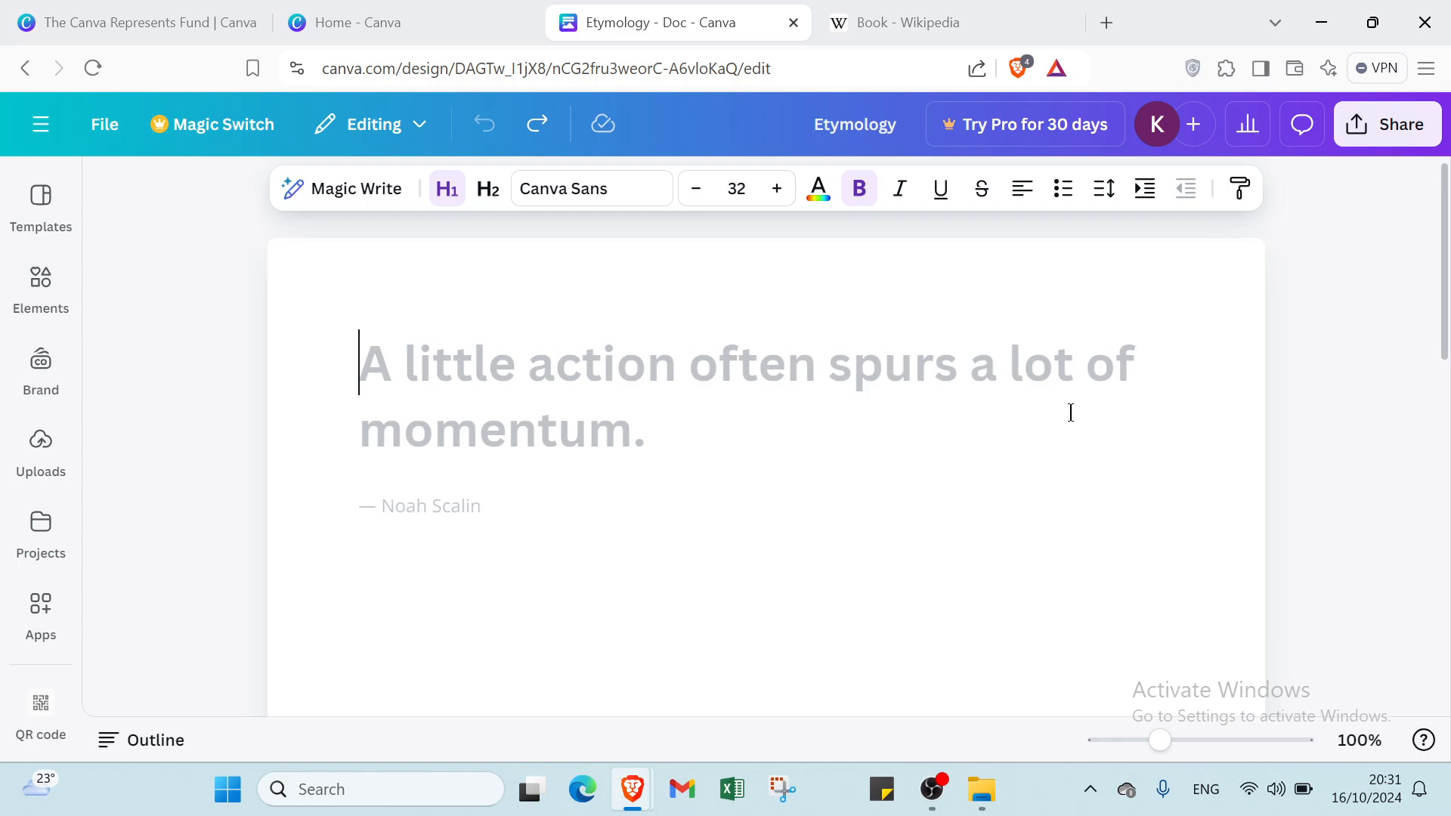
Look at the sharing options and the public view link settings for the document, and close them without creating a link.
left_click(1401, 126)
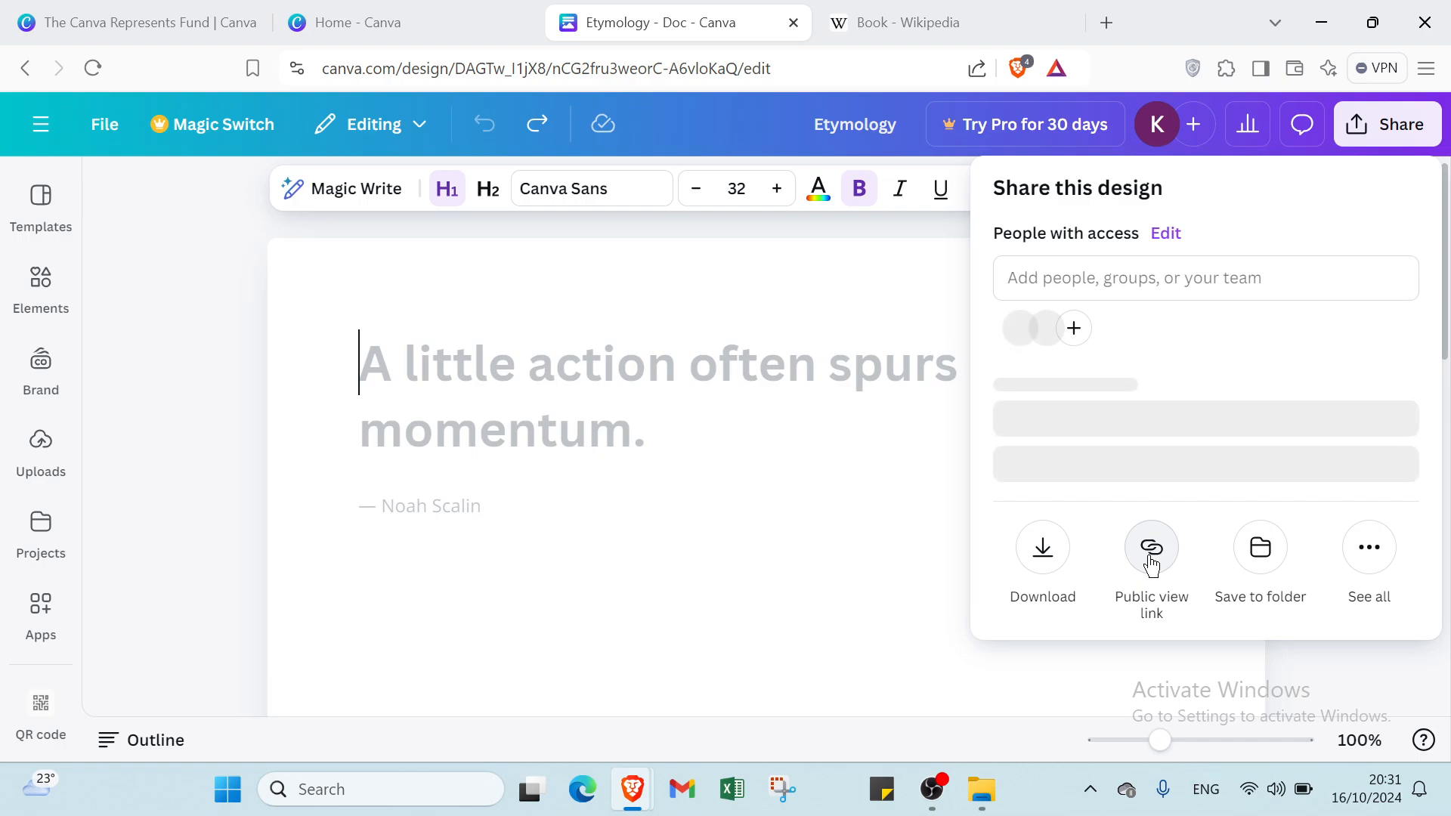
left_click(1150, 551)
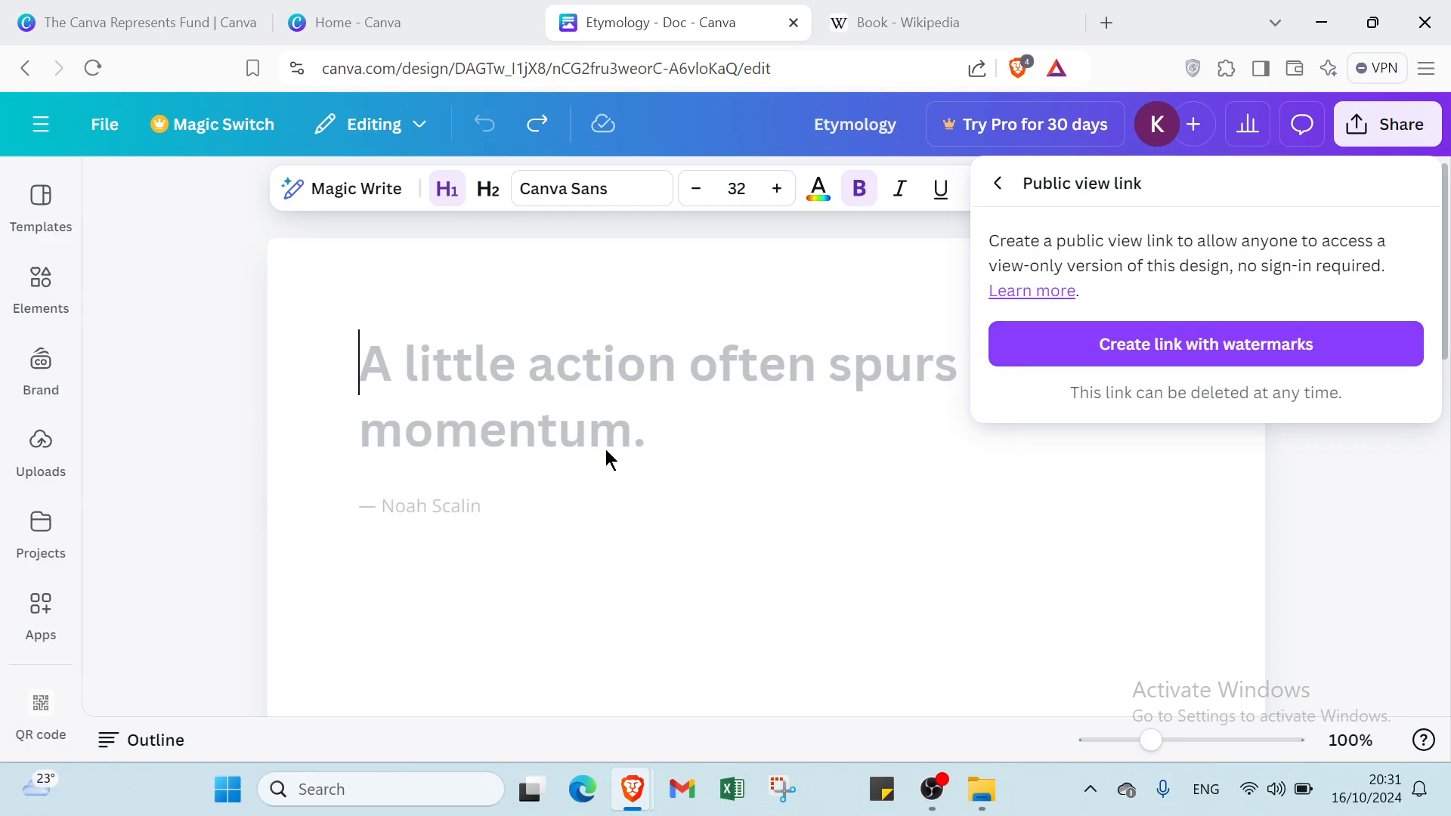
left_click(969, 515)
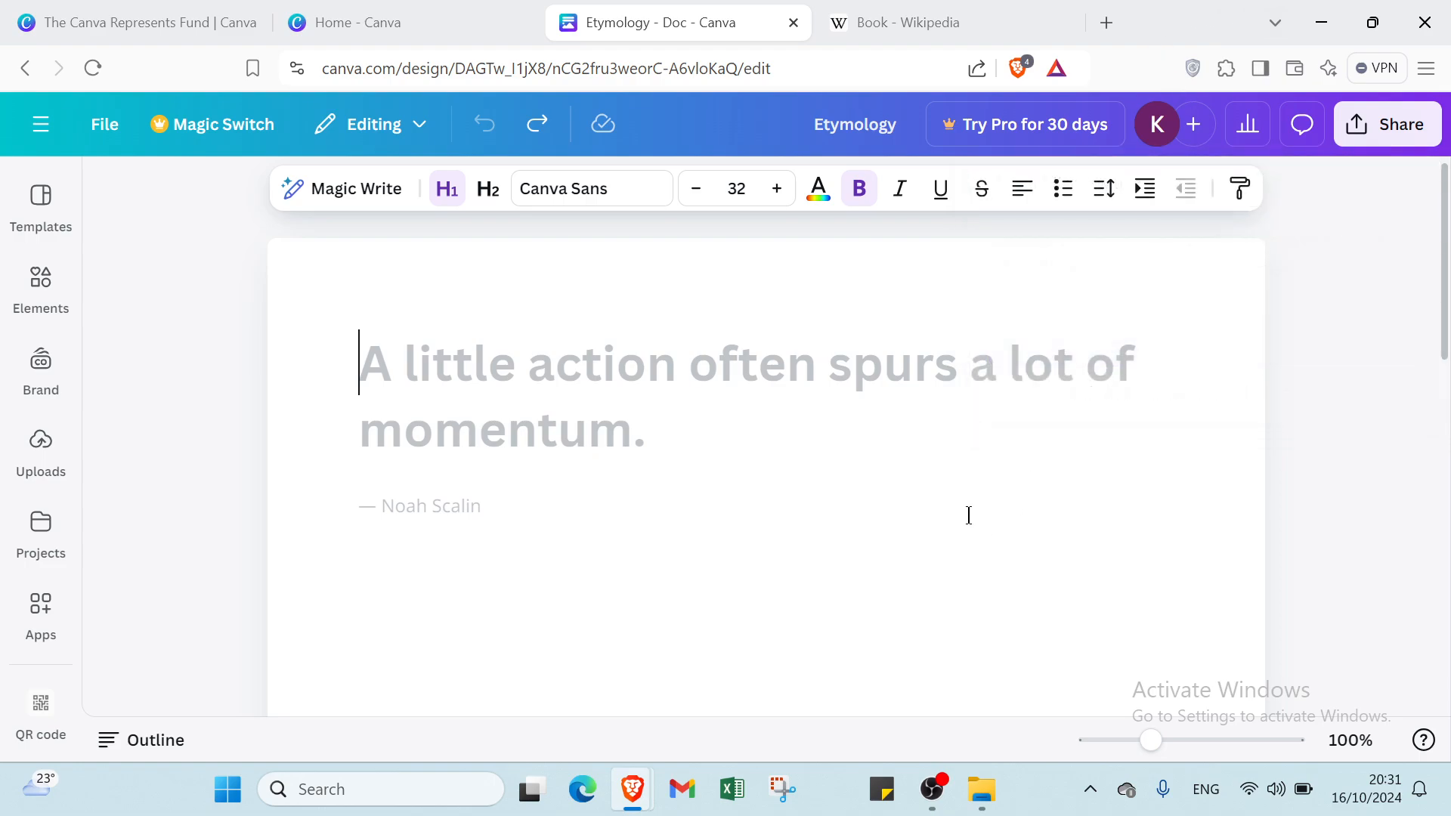